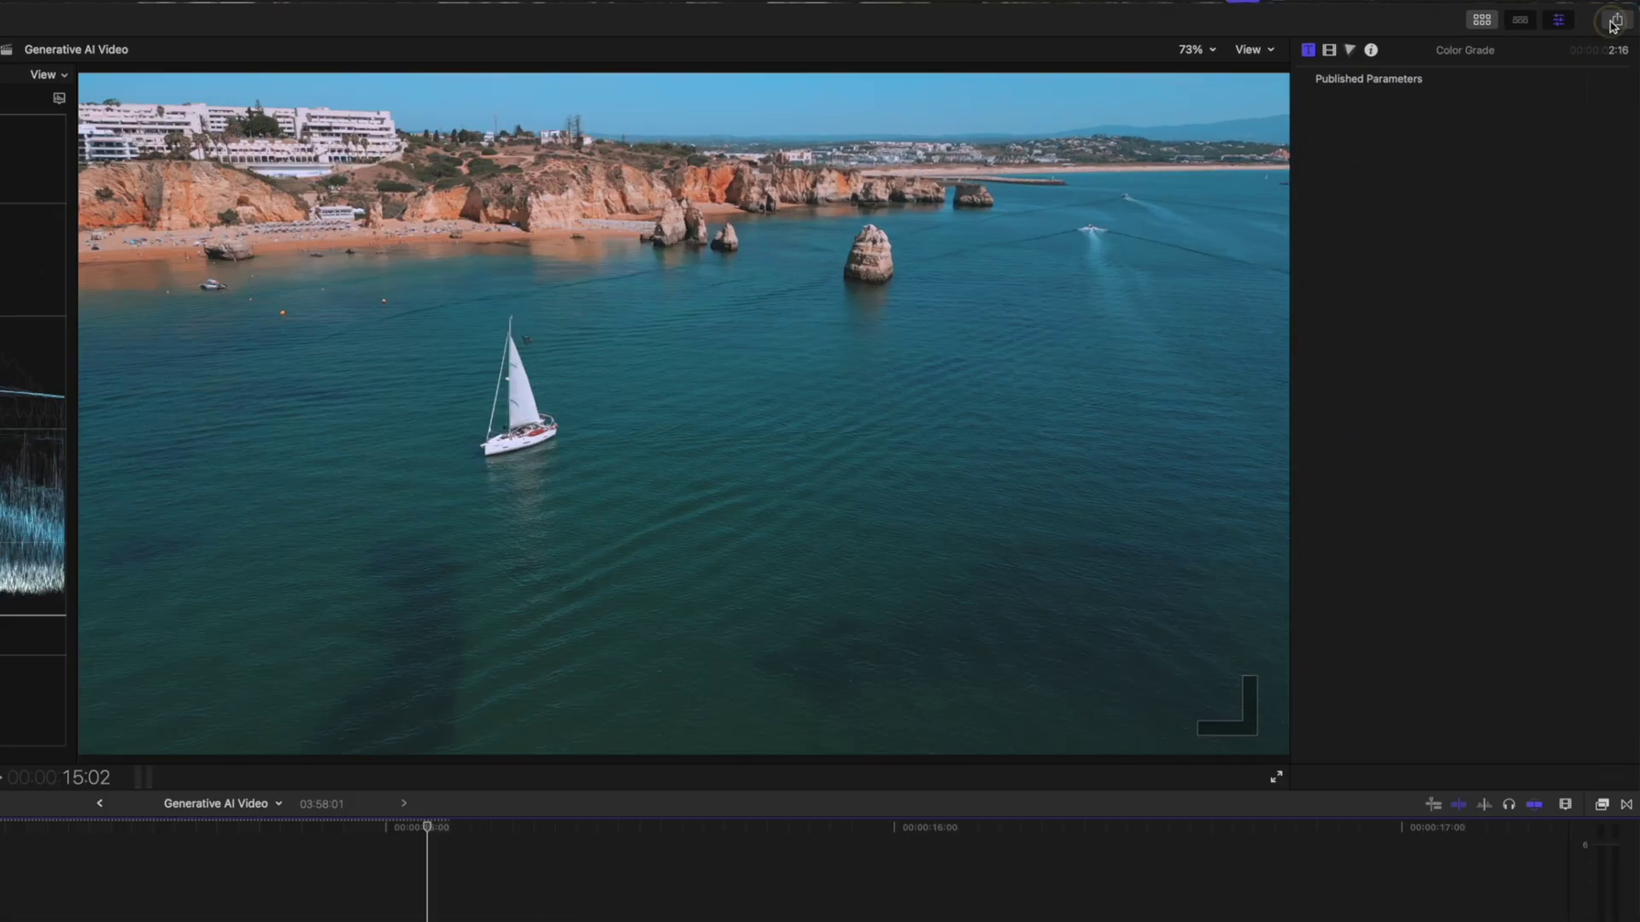
Review the share and save-frame options and the share-destination settings, cancelling the frame save
{"action": "left_click", "coordinate": [1627, 23]}
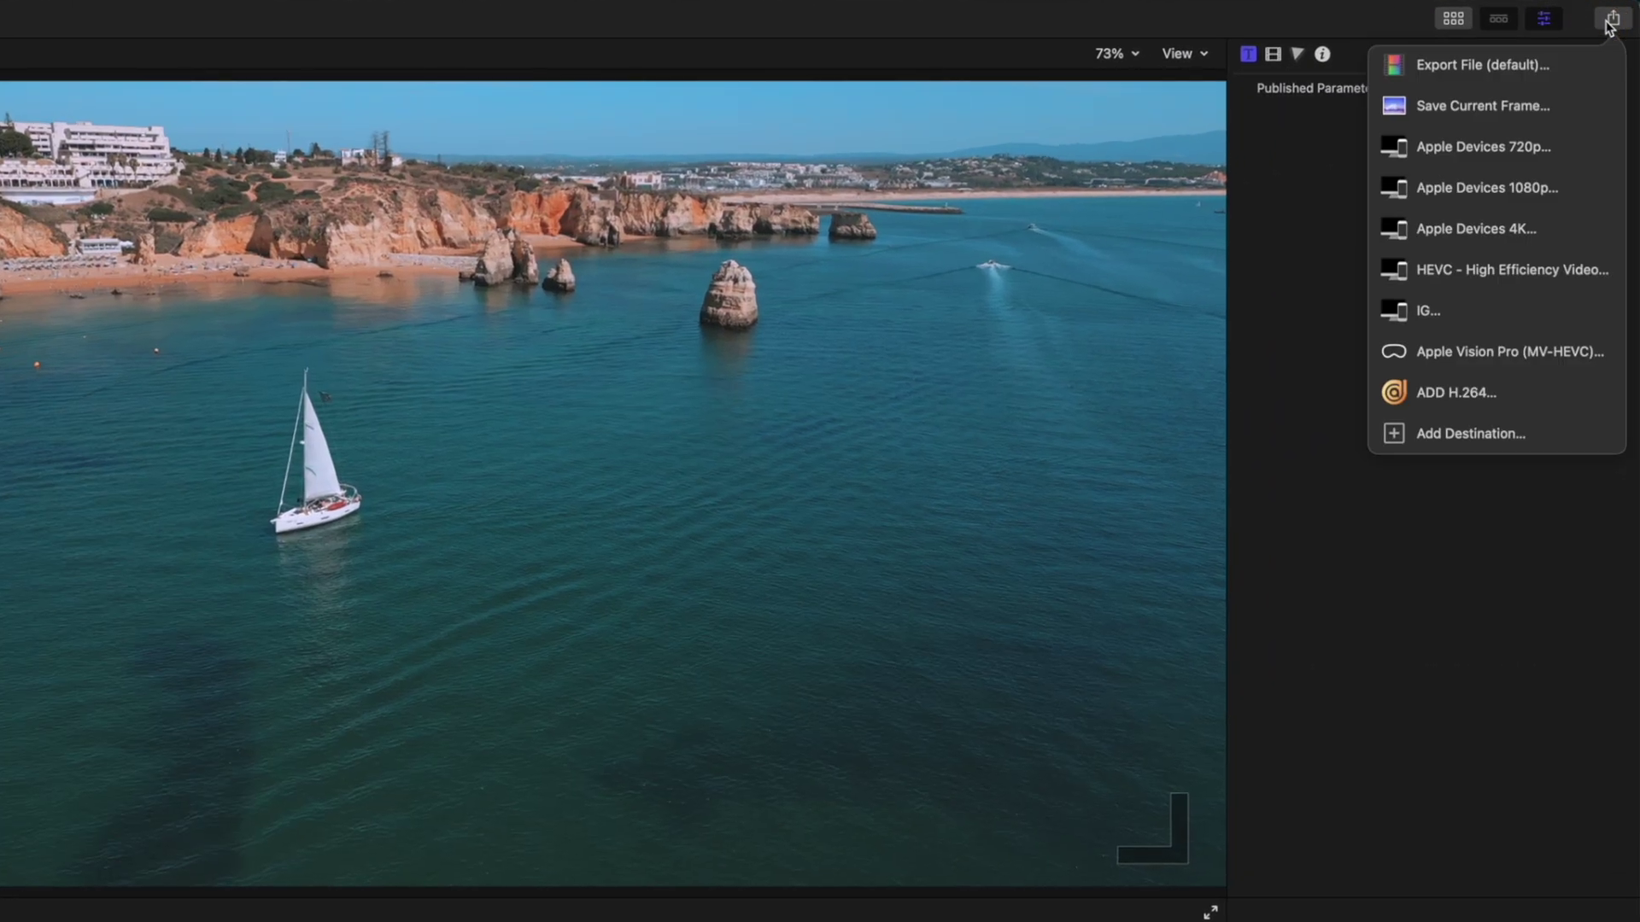
{"action": "left_click", "coordinate": [1541, 115]}
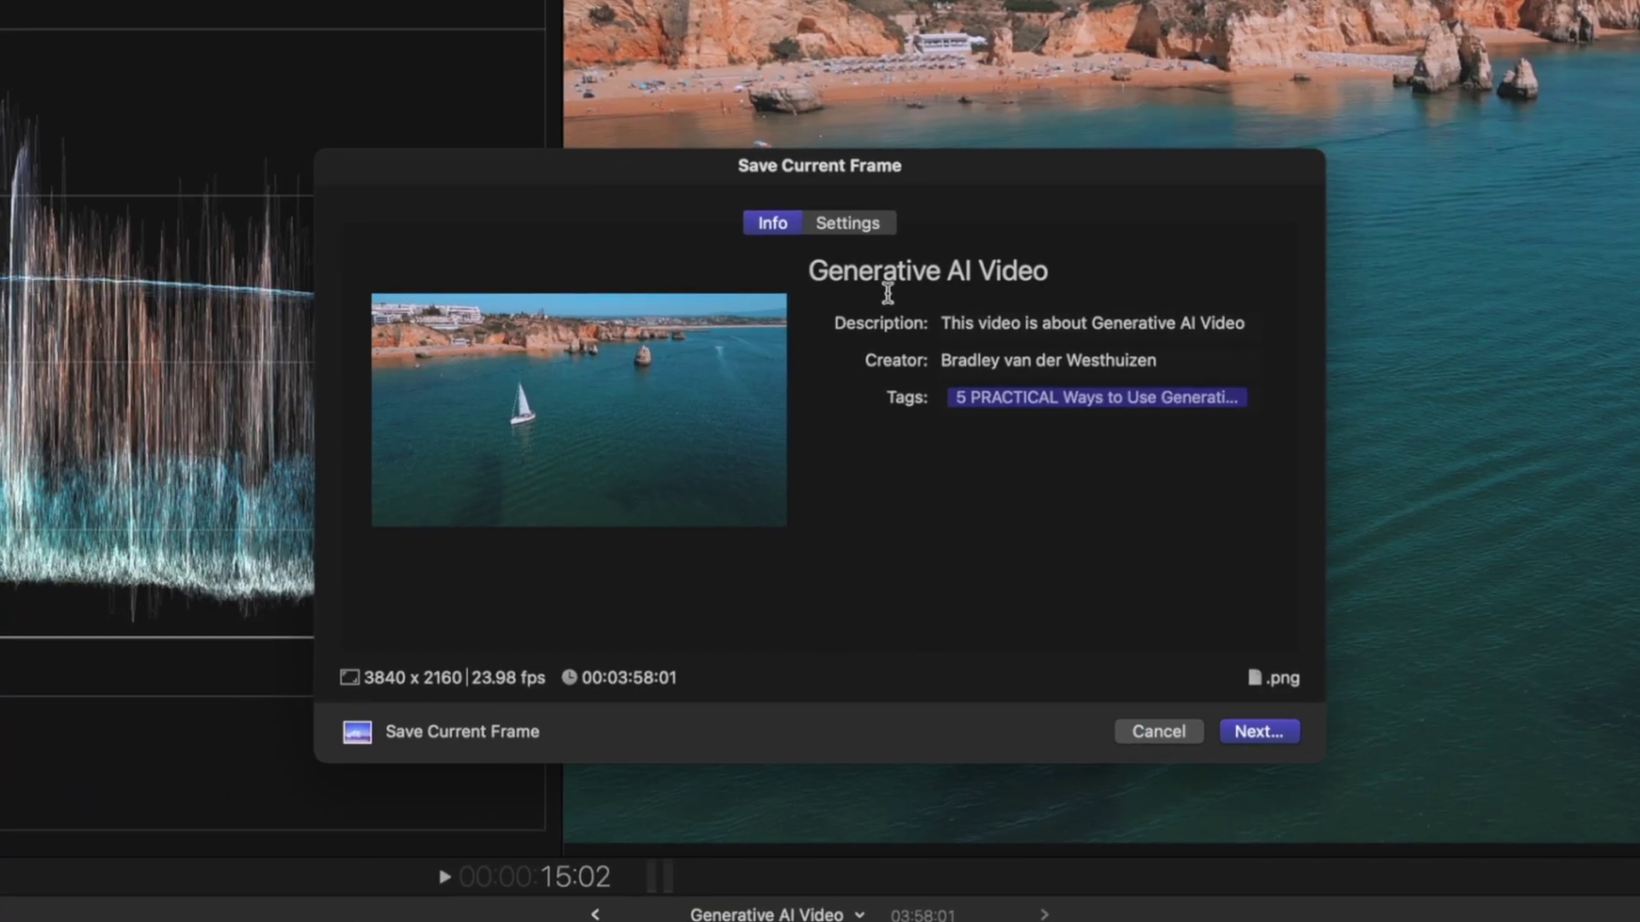
{"action": "left_click", "coordinate": [1157, 738]}
{"action": "left_click", "coordinate": [89, 14]}
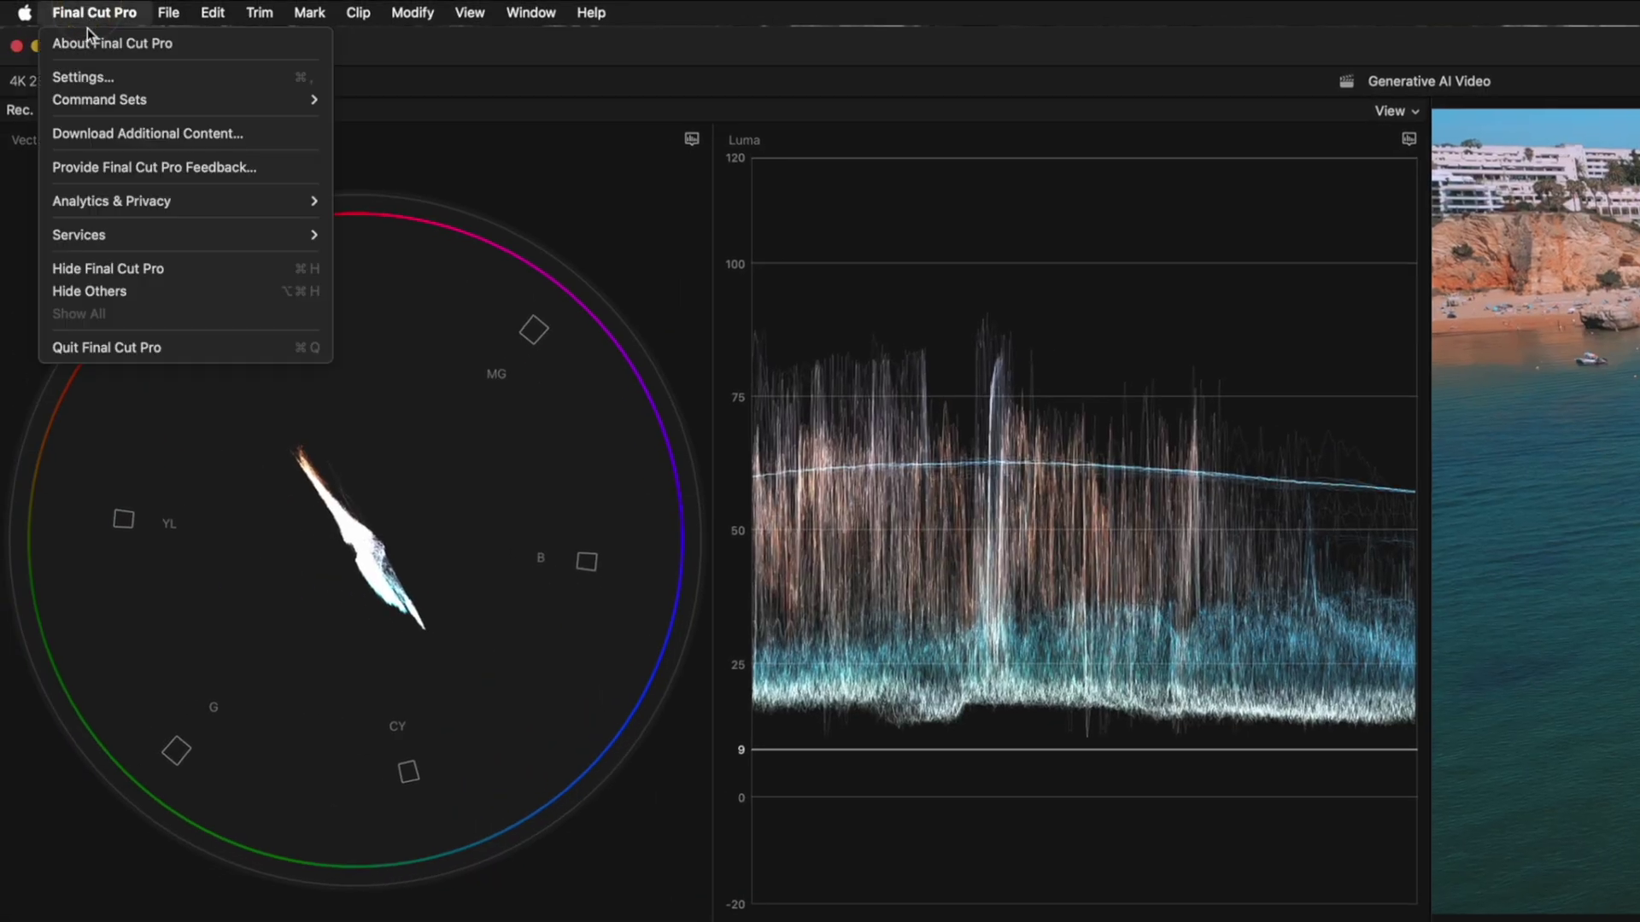
{"action": "left_click", "coordinate": [89, 78]}
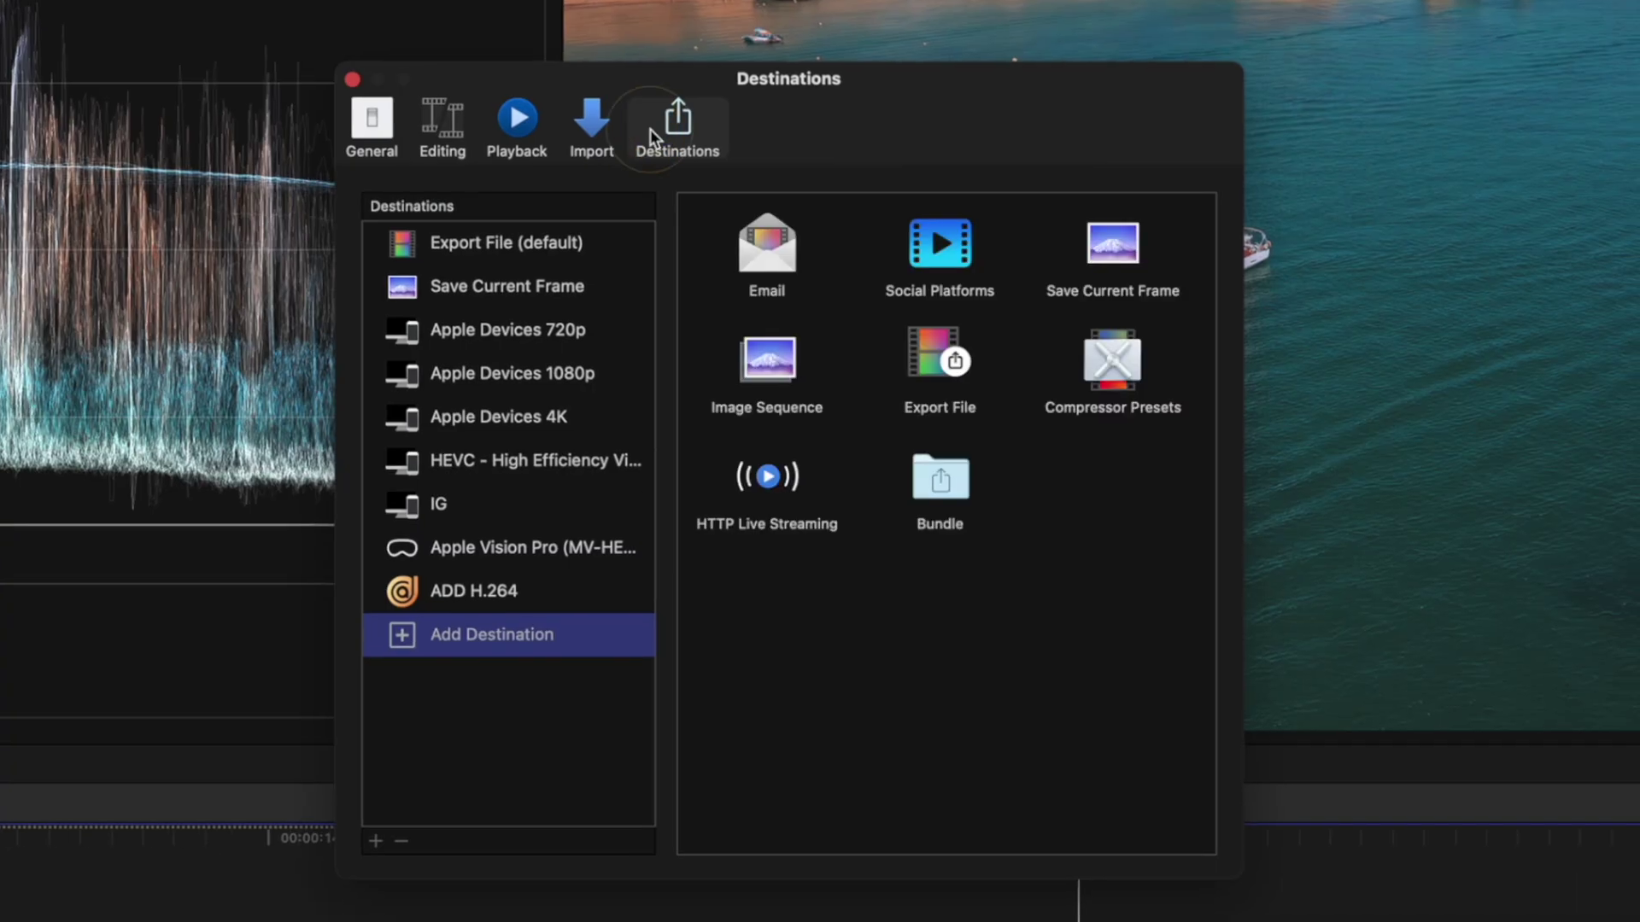
{"action": "left_click_drag", "start_coordinate": [852, 367], "coordinate": [1003, 278]}
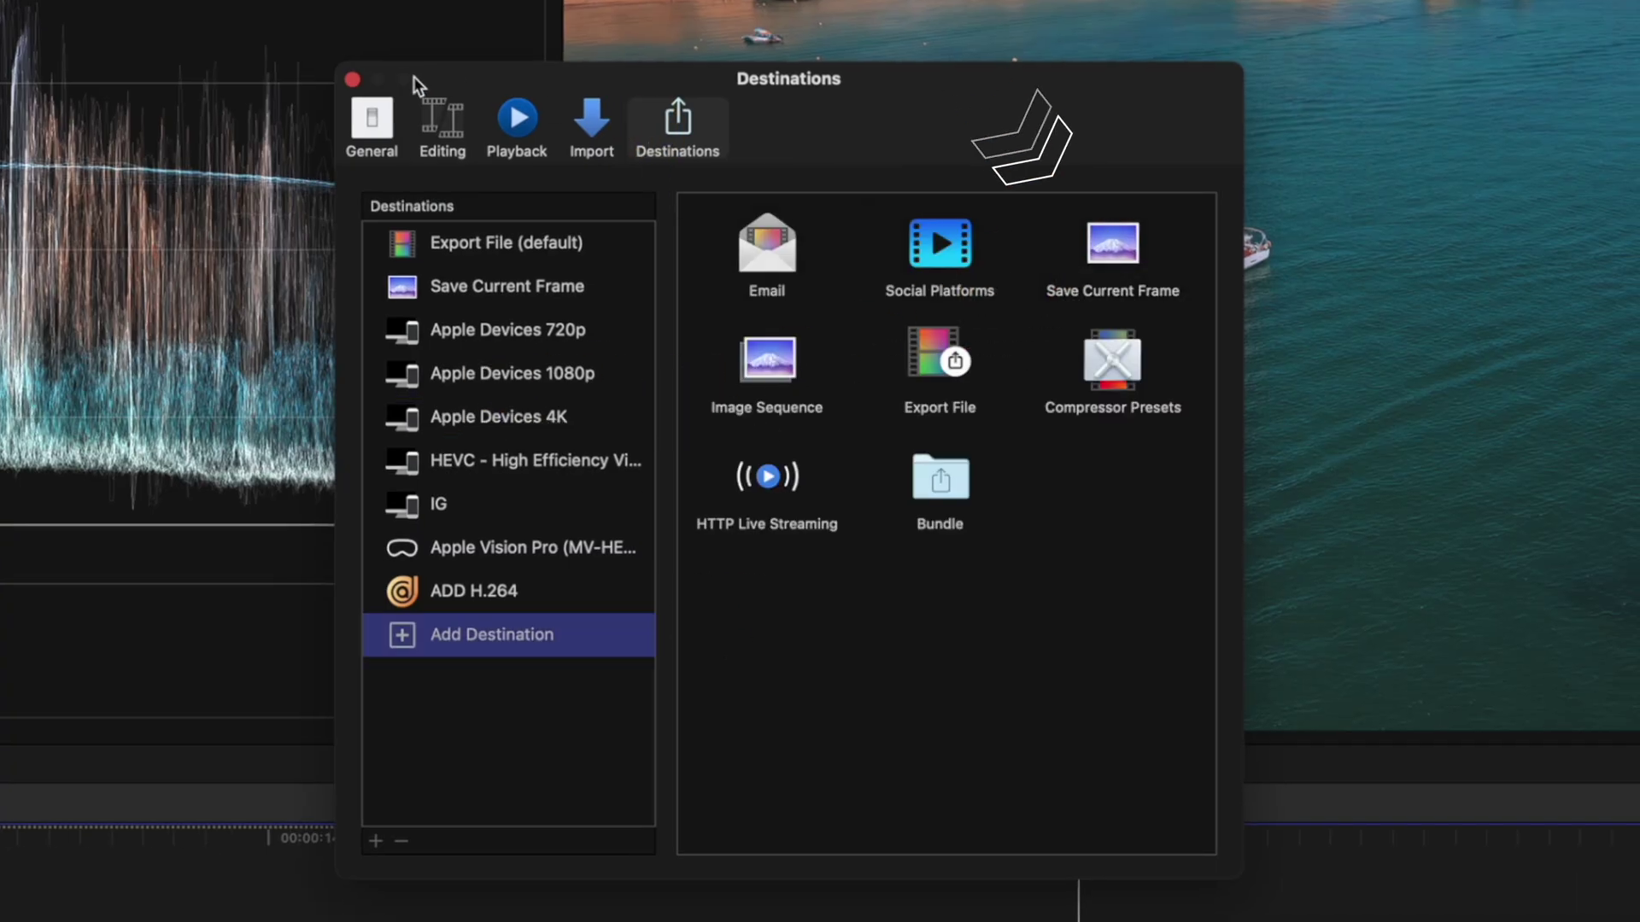
{"action": "left_click", "coordinate": [352, 80]}
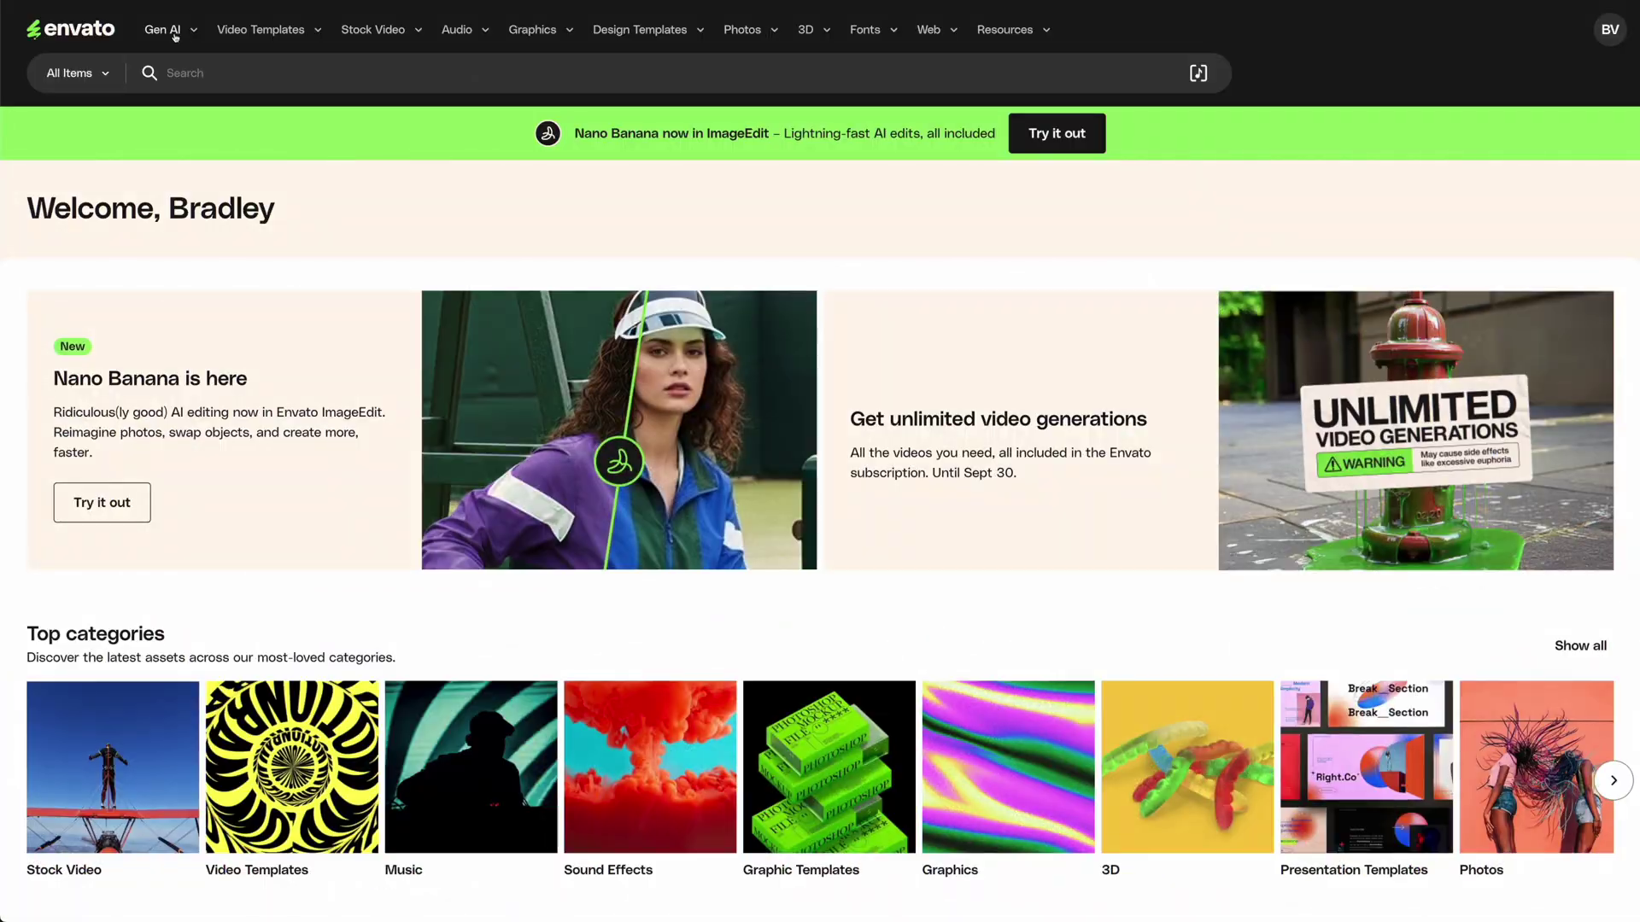
Upload Lagos.png to VideoGen, AI-enhance the kelp-forest dive prompt, and generate the video
{"action": "mouse_move", "coordinate": [171, 30]}
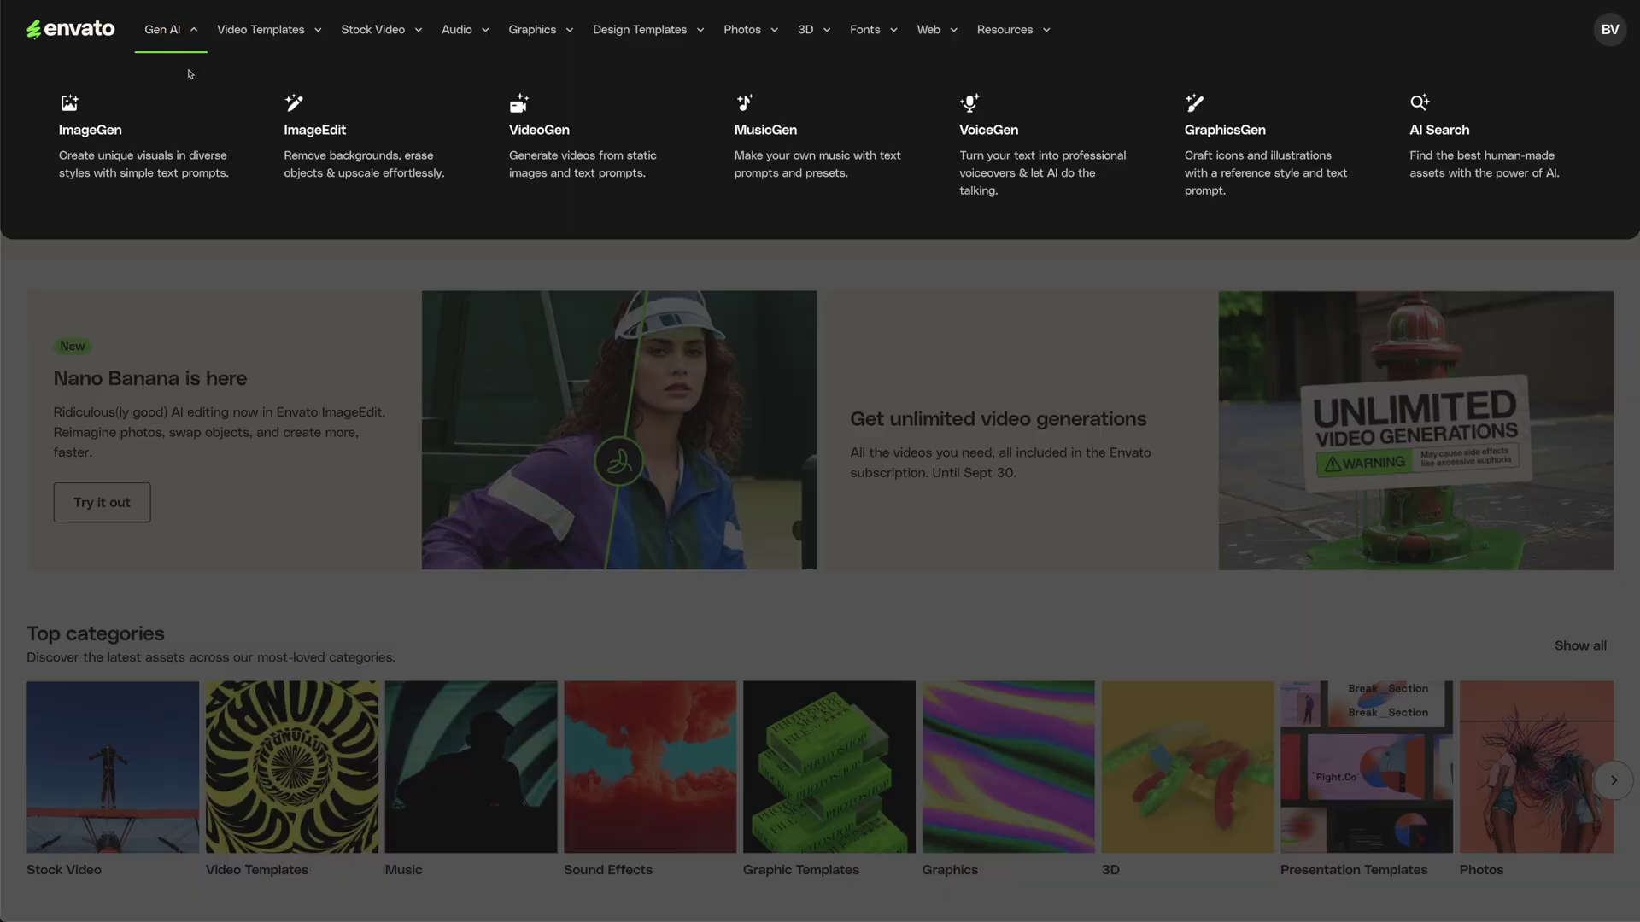
{"action": "left_click", "coordinate": [533, 124]}
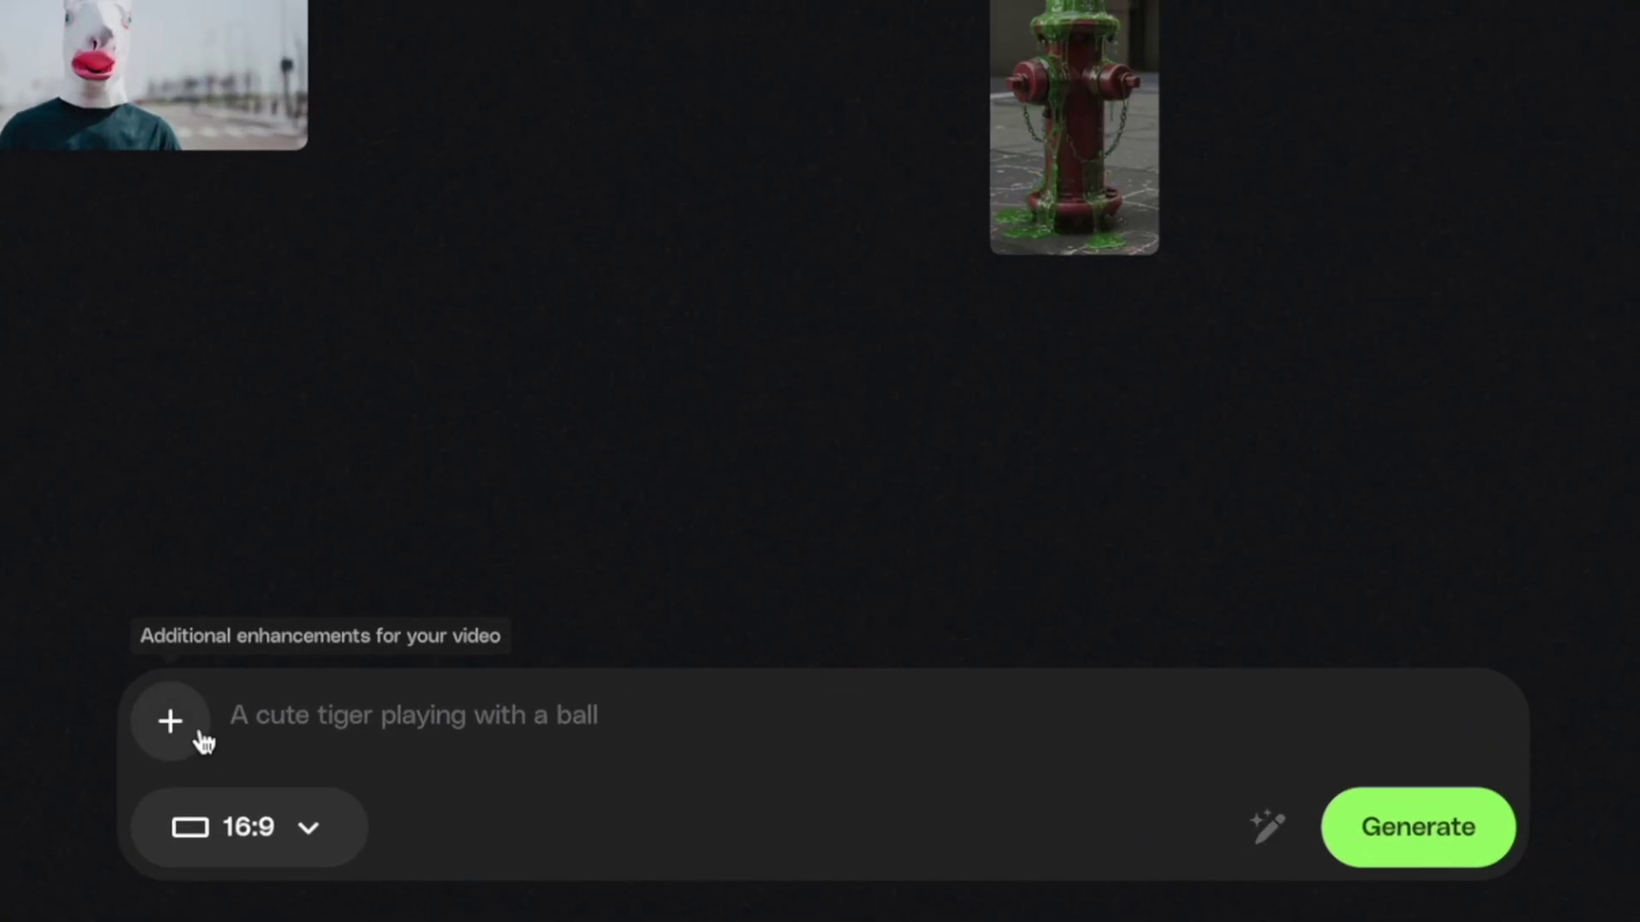
{"action": "left_click", "coordinate": [601, 850]}
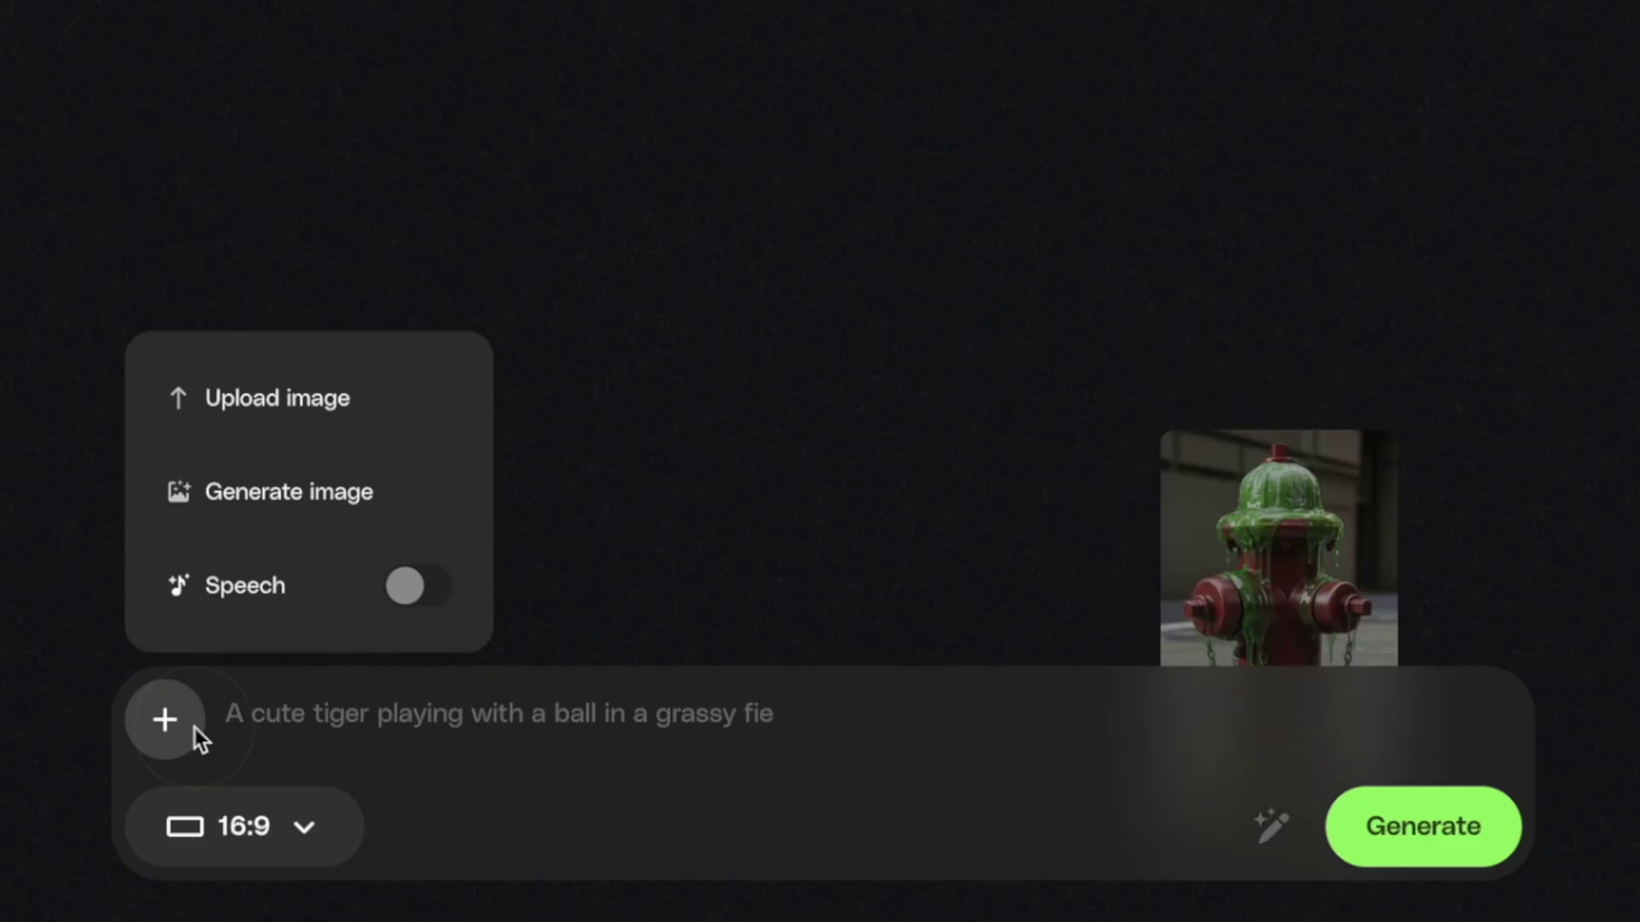
{"action": "left_click", "coordinate": [245, 377]}
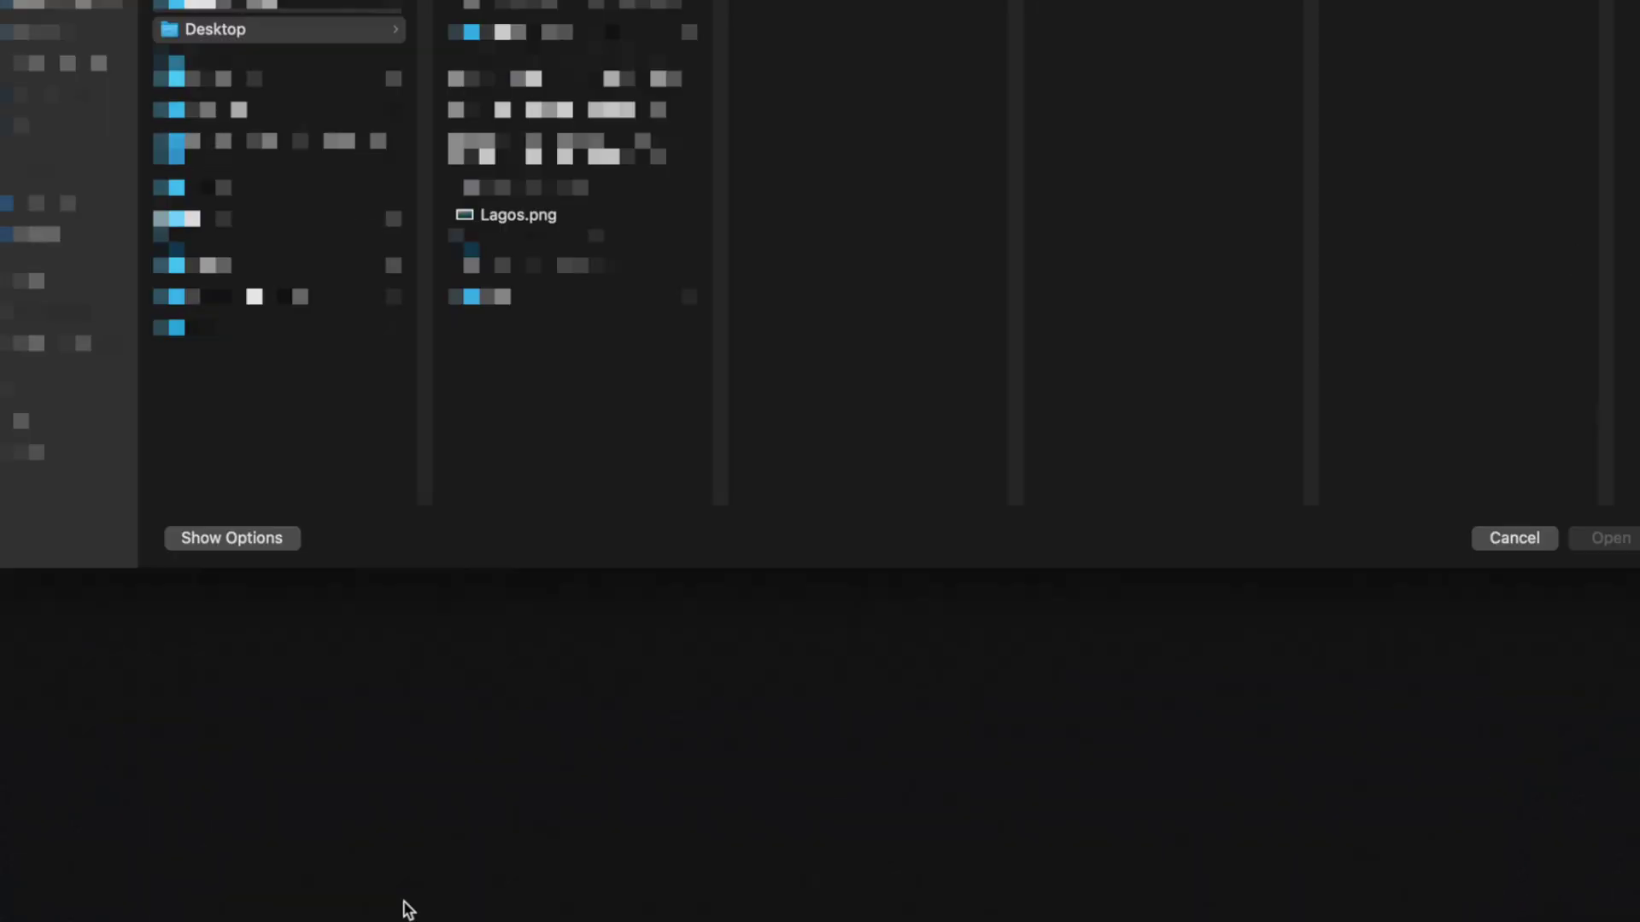
{"action": "left_click", "coordinate": [540, 368]}
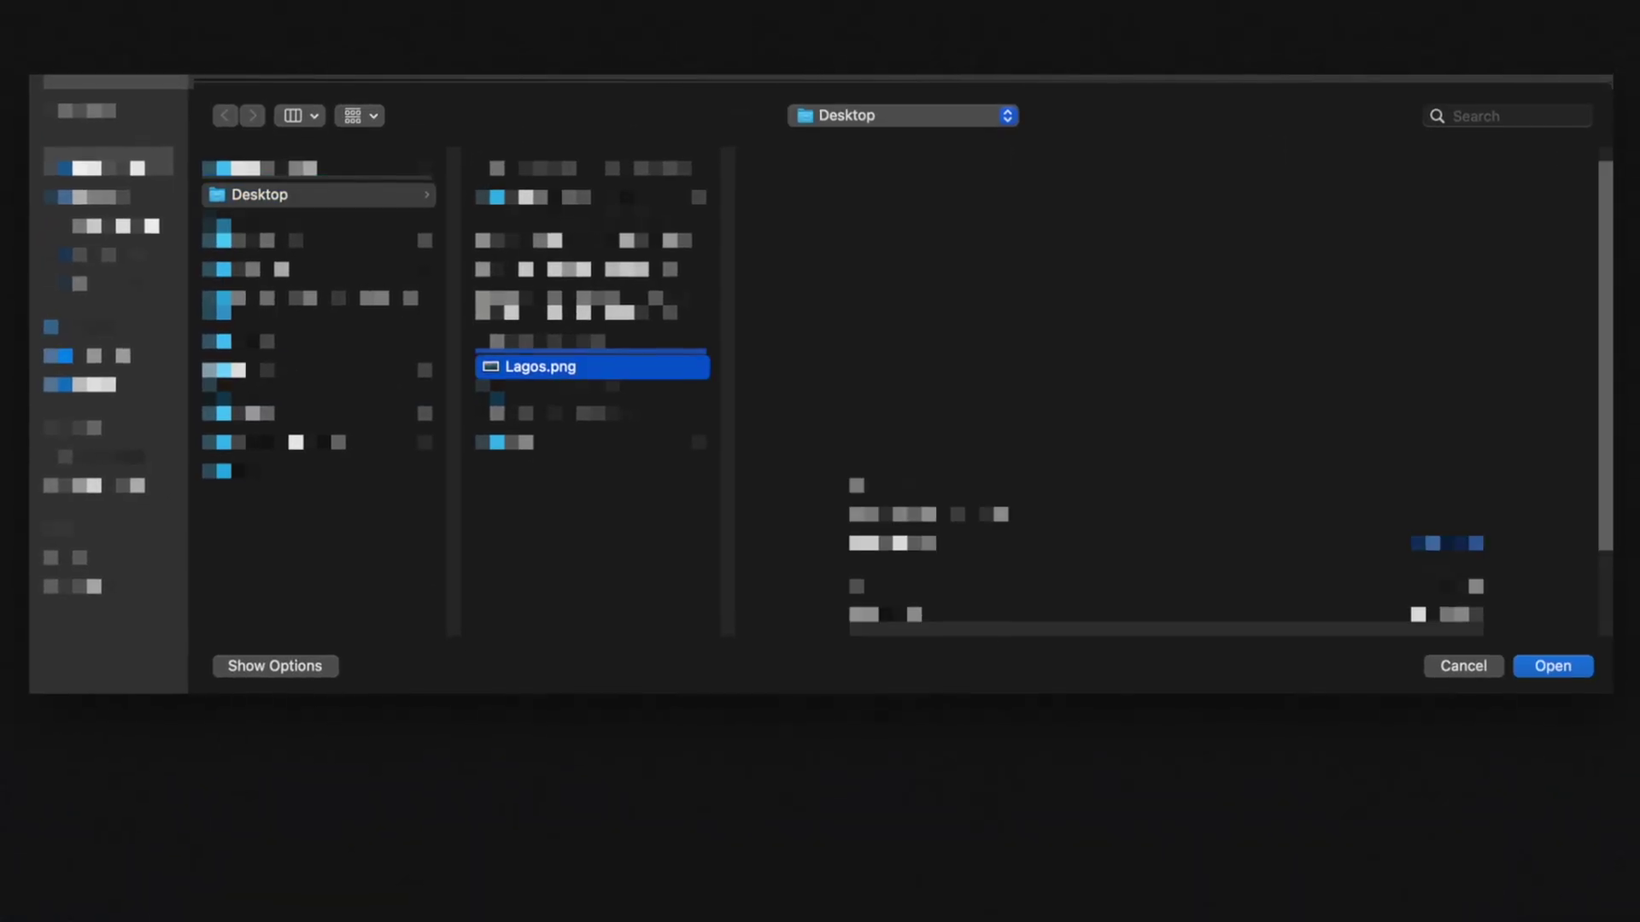
{"action": "key", "text": "Return"}
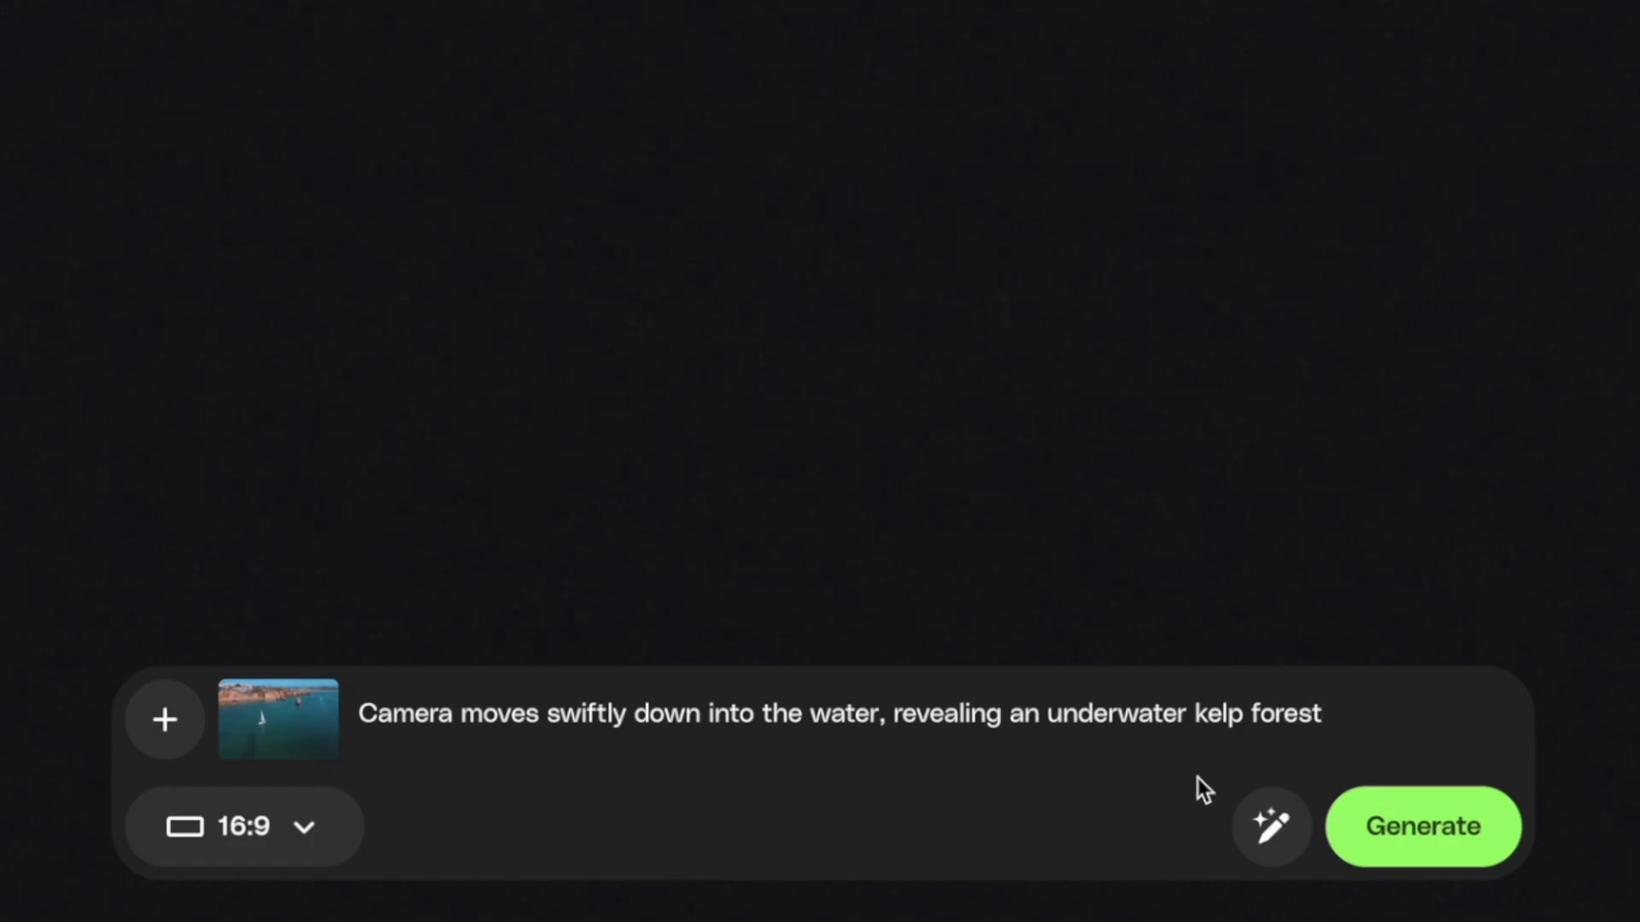
{"action": "left_click", "coordinate": [1272, 826]}
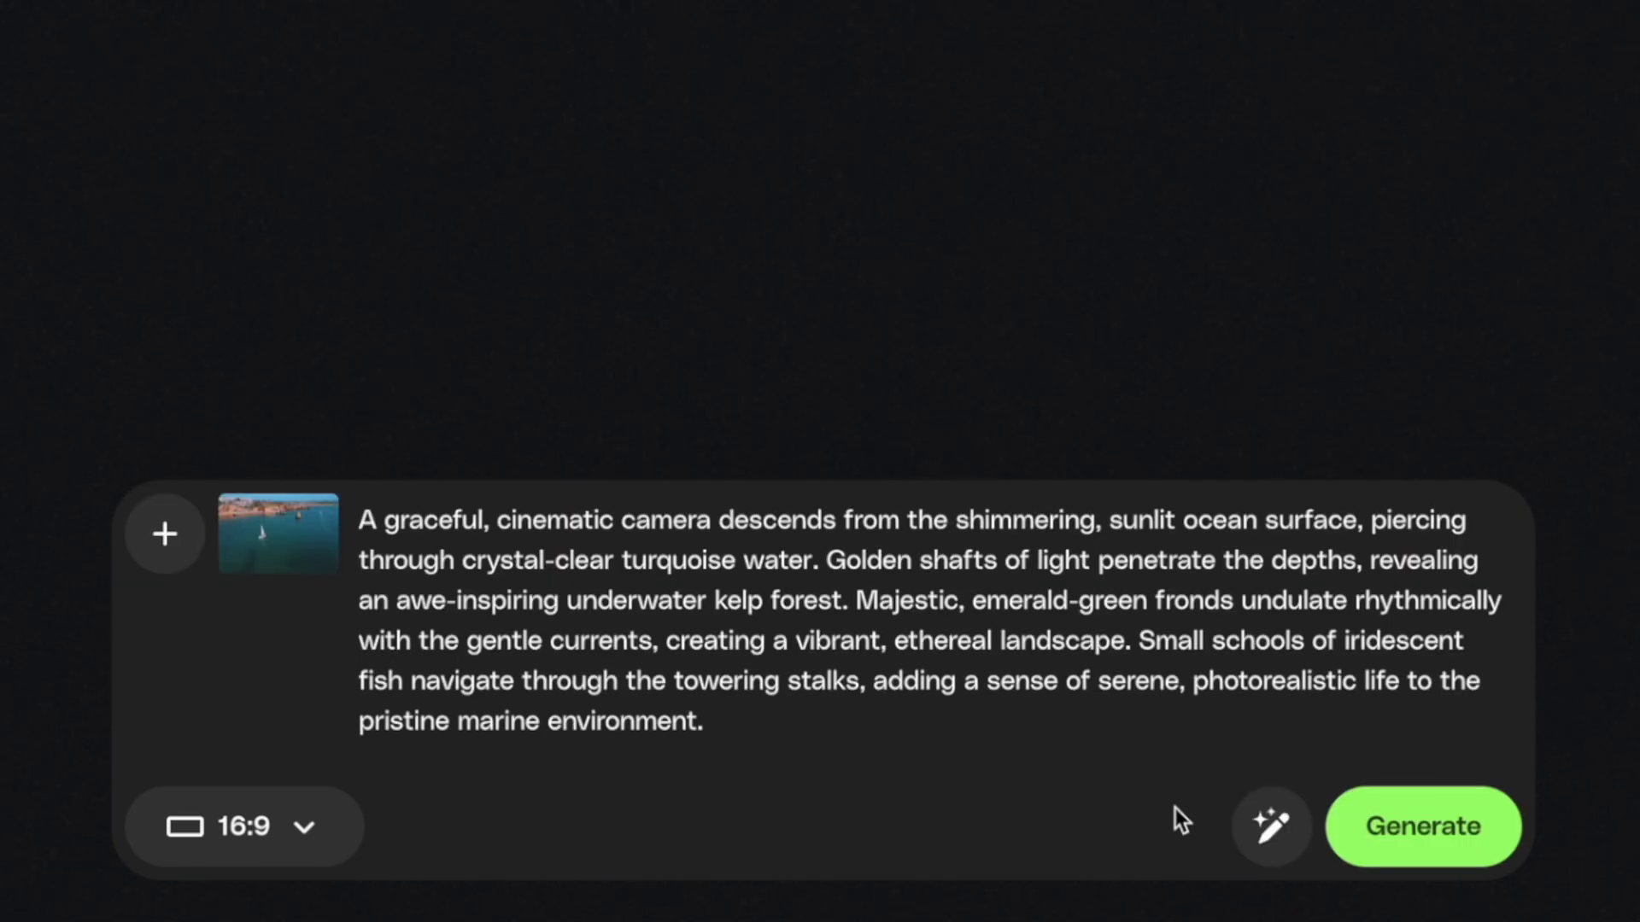
{"action": "left_click", "coordinate": [1428, 843]}
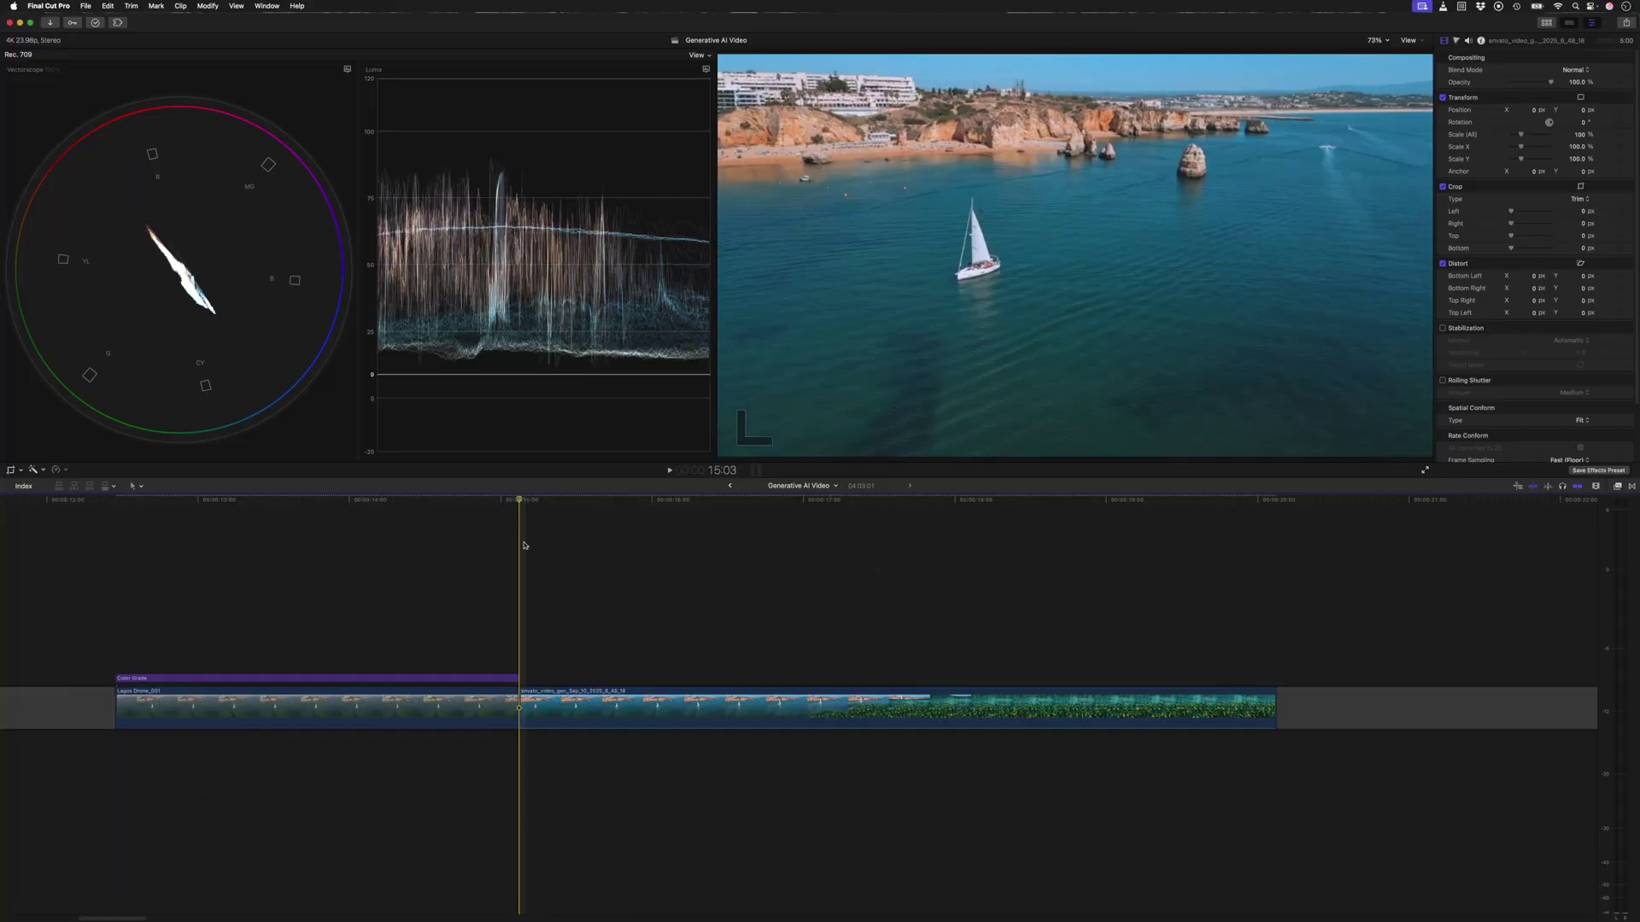
Play back the timeline from 15:03 to preview the generated underwater clip
{"action": "left_click", "coordinate": [620, 706]}
{"action": "left_click", "coordinate": [549, 652]}
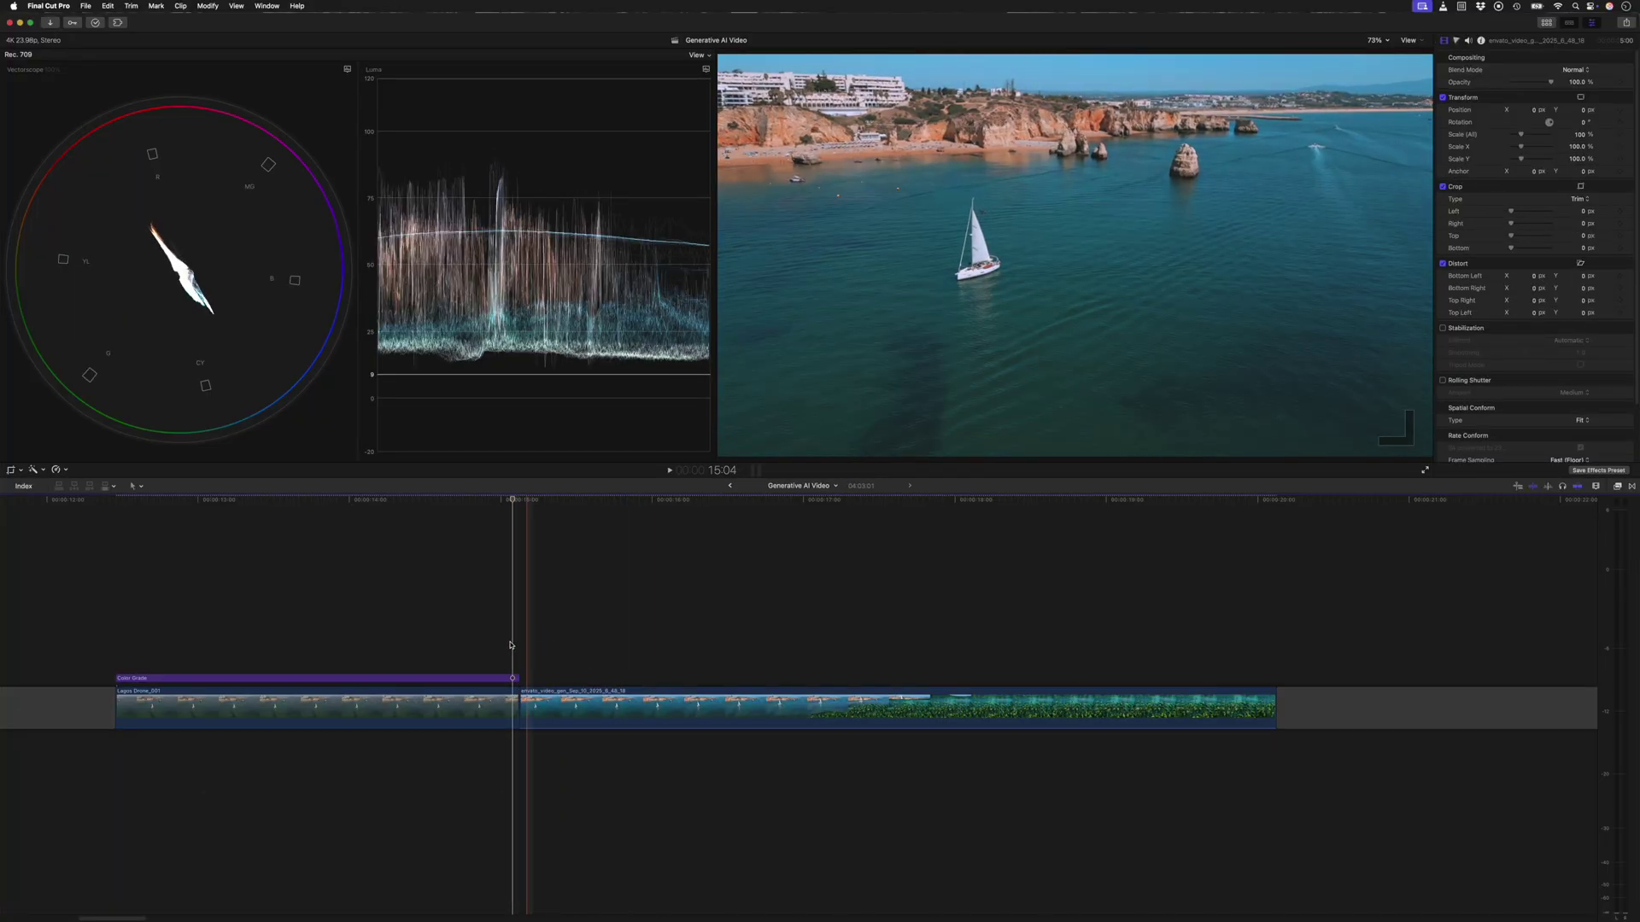
{"action": "key", "text": "space"}
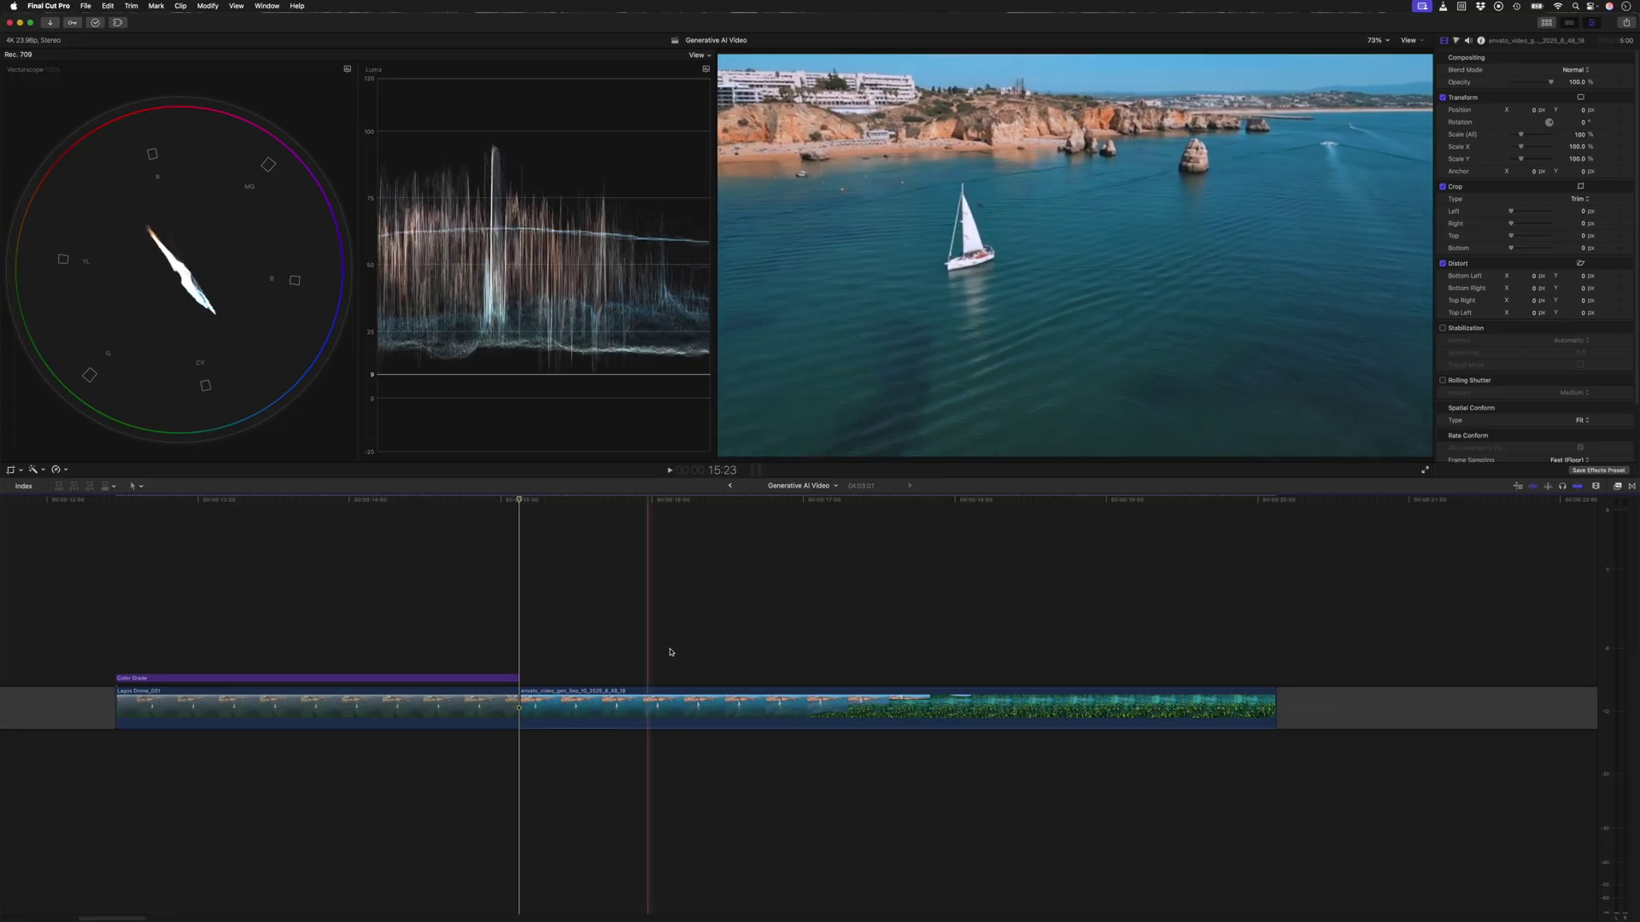
Blade the clip's speed at 17:11 and set the first section to Fast 8x
{"action": "left_click", "coordinate": [878, 656]}
{"action": "left_click", "coordinate": [877, 699]}
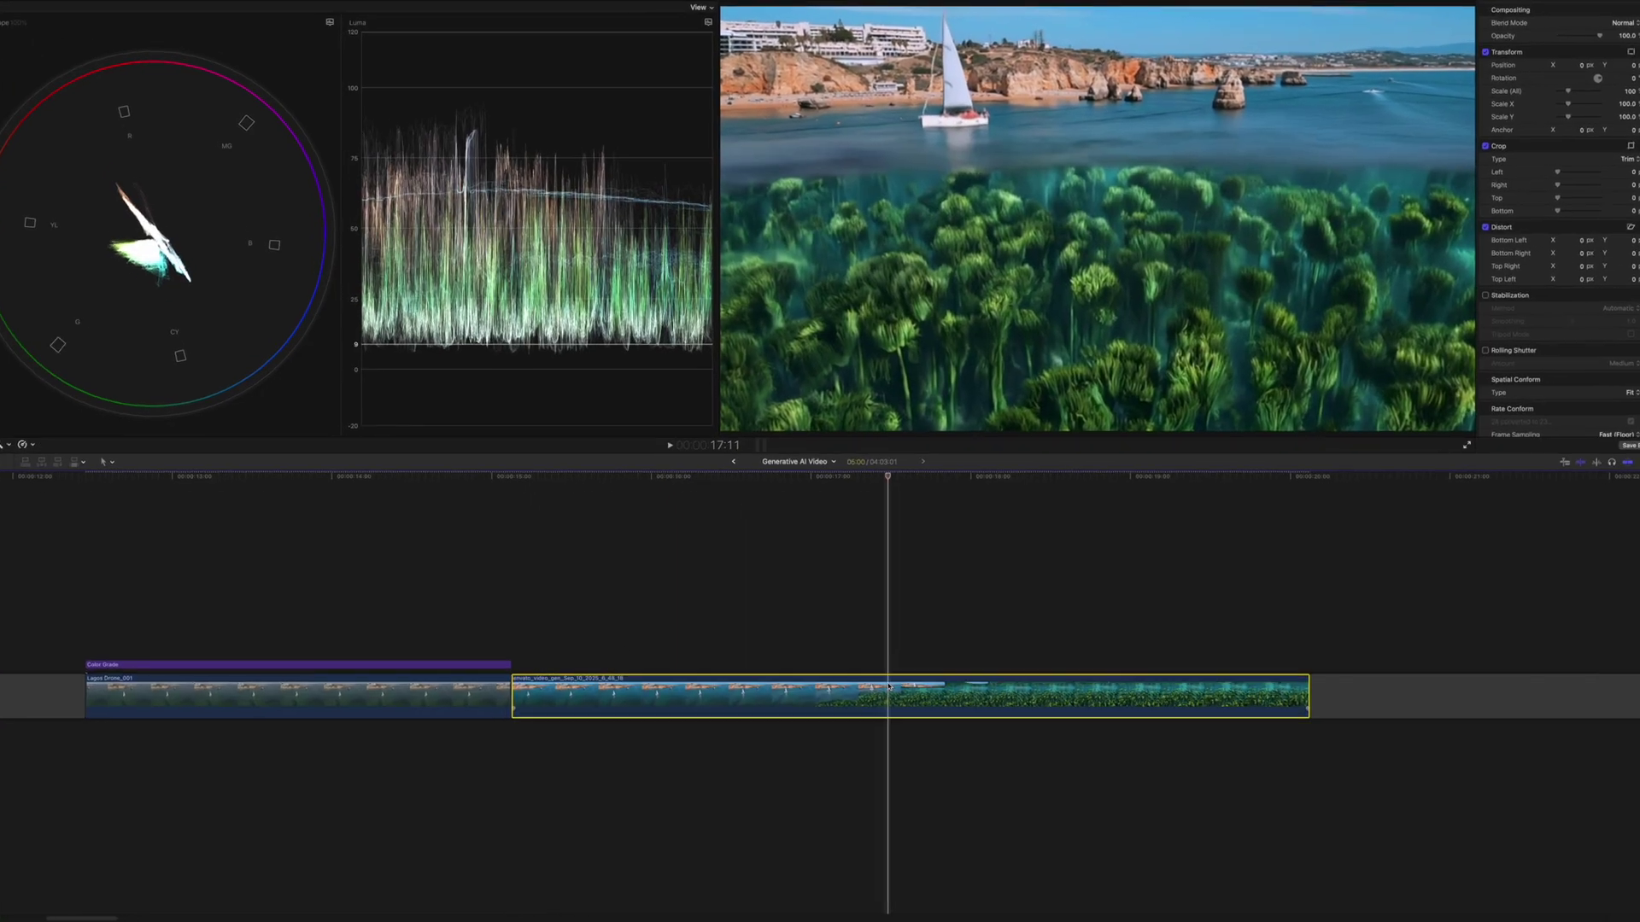
{"action": "key", "text": "shift+b"}
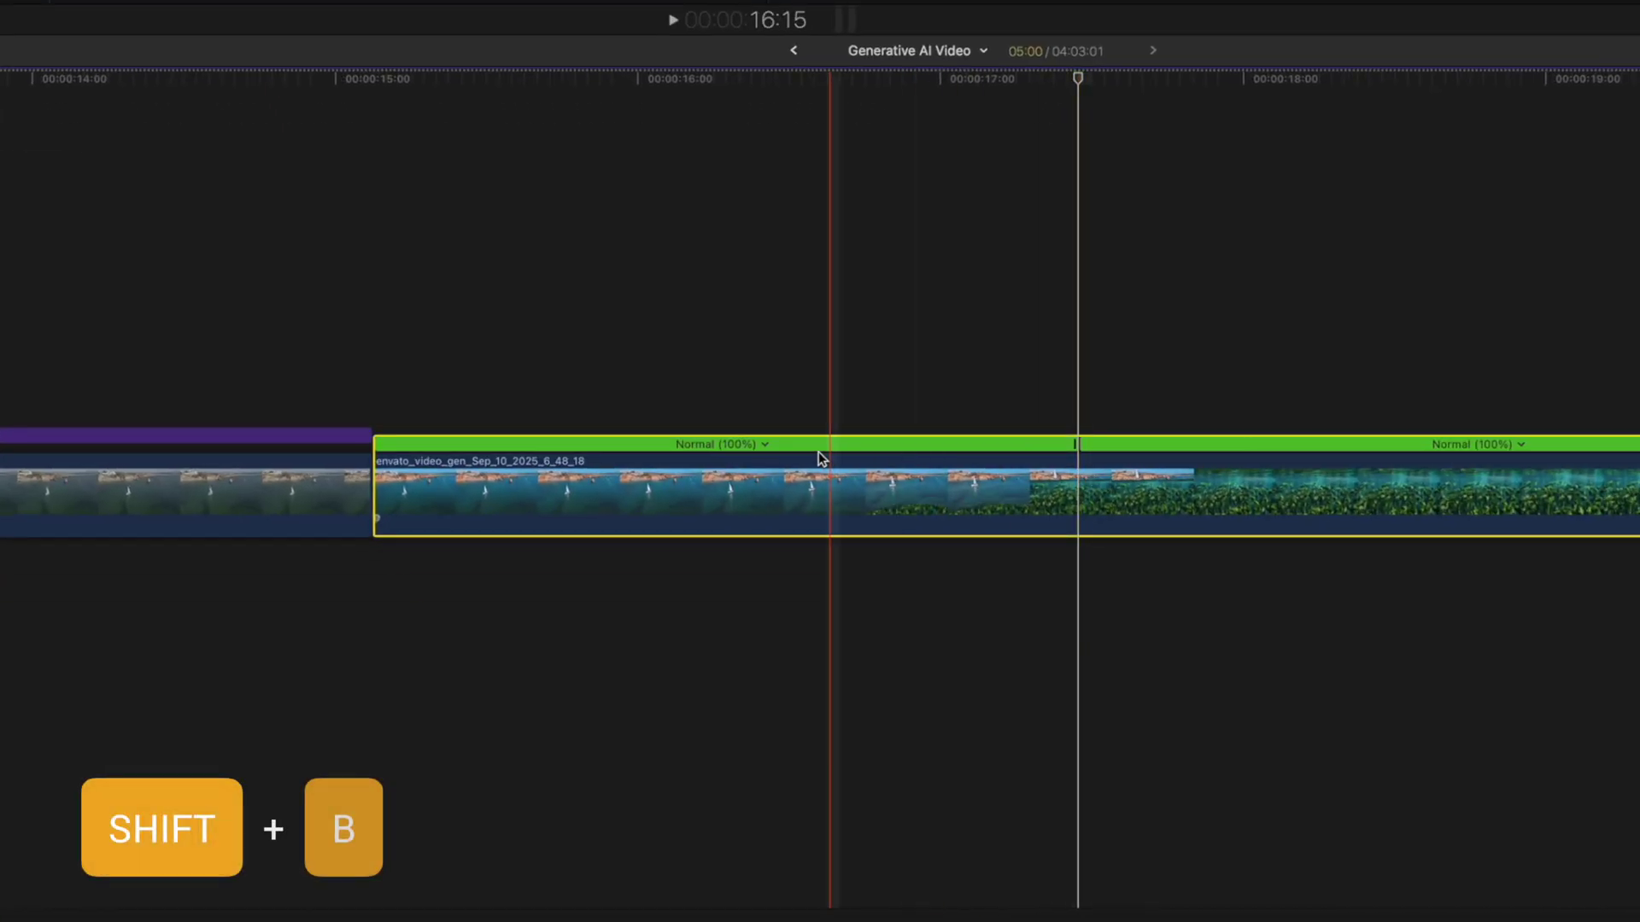
{"action": "left_click", "coordinate": [765, 445]}
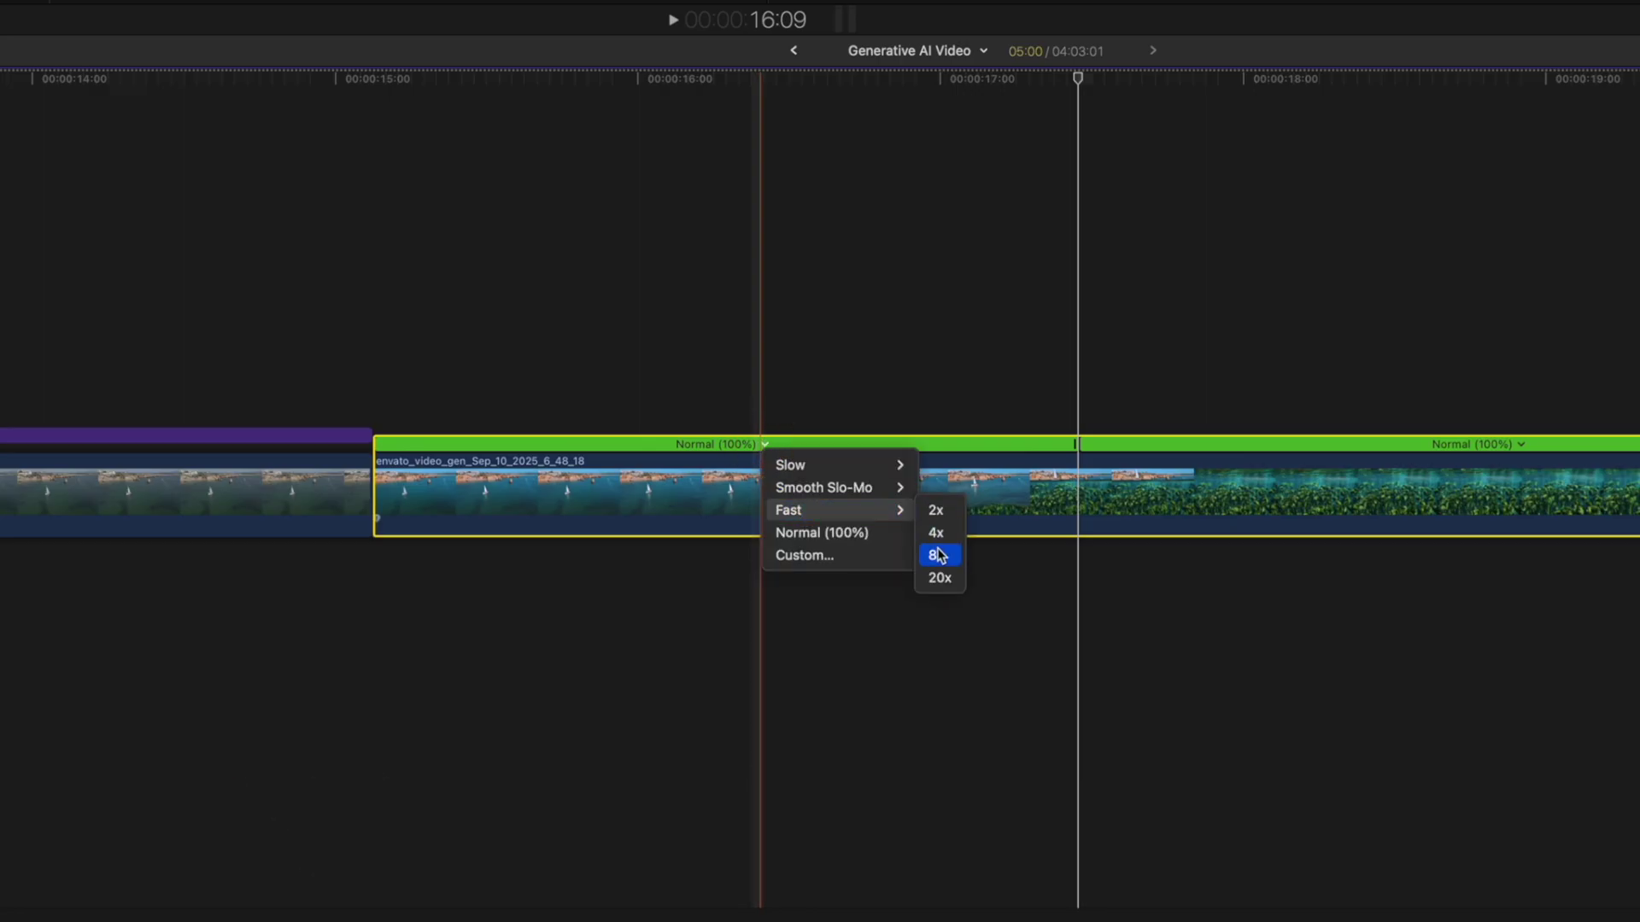
{"action": "left_click", "coordinate": [939, 557]}
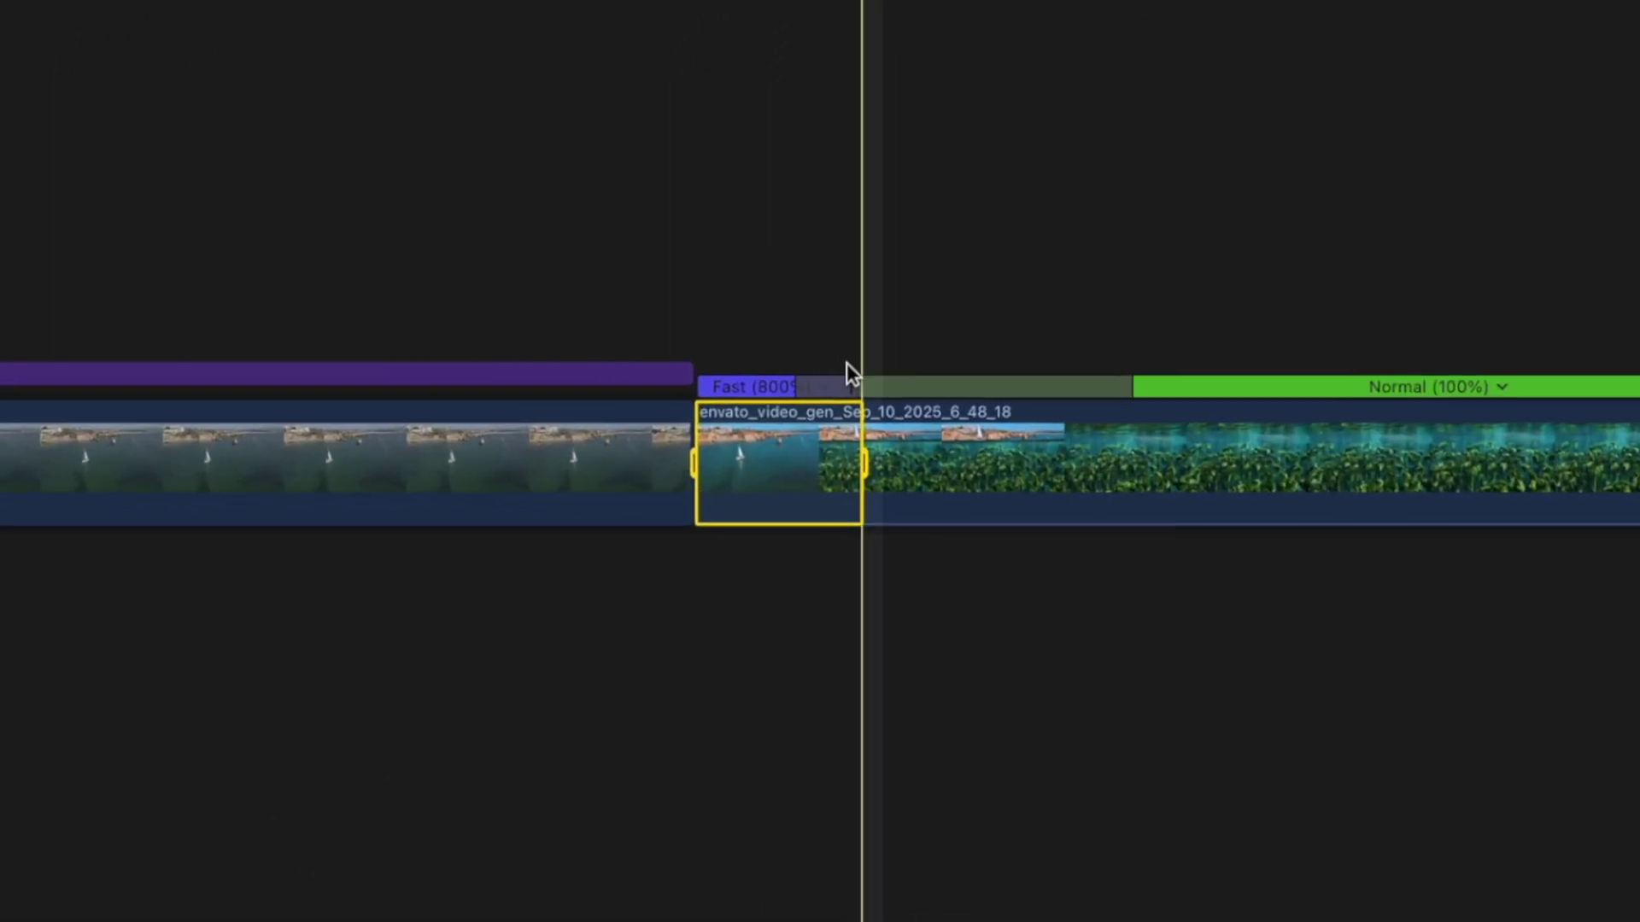
{"action": "left_click", "coordinate": [1008, 432]}
{"action": "left_click", "coordinate": [889, 312]}
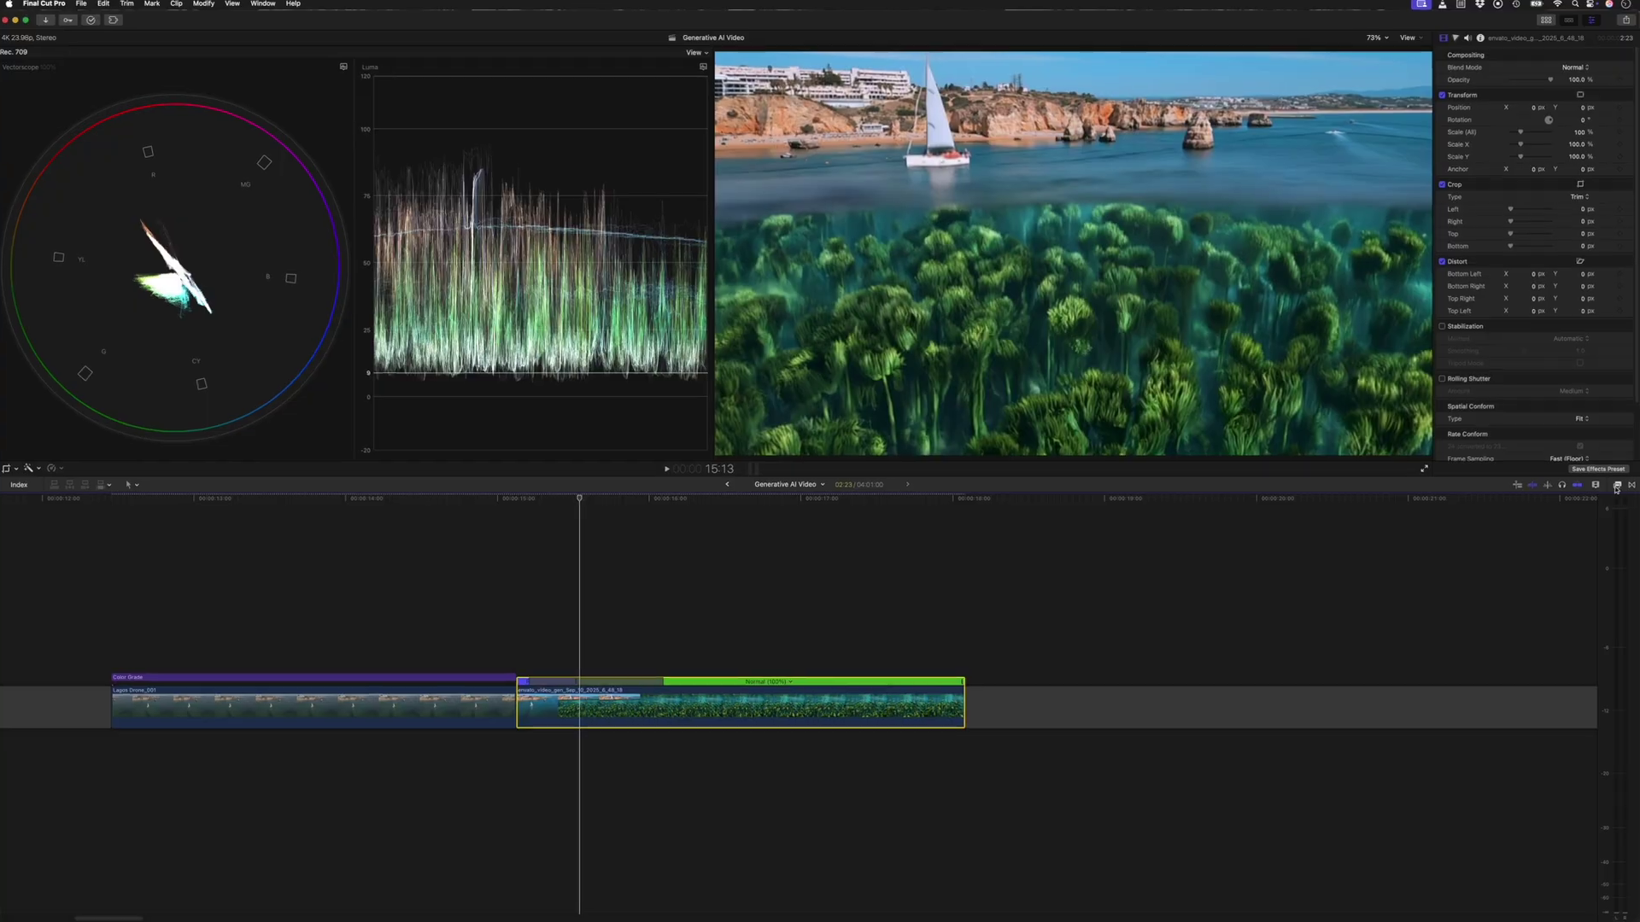
Apply FidelityFuze to the generated clip and adjust its Detail Sensitivity
{"action": "left_click", "coordinate": [1615, 488]}
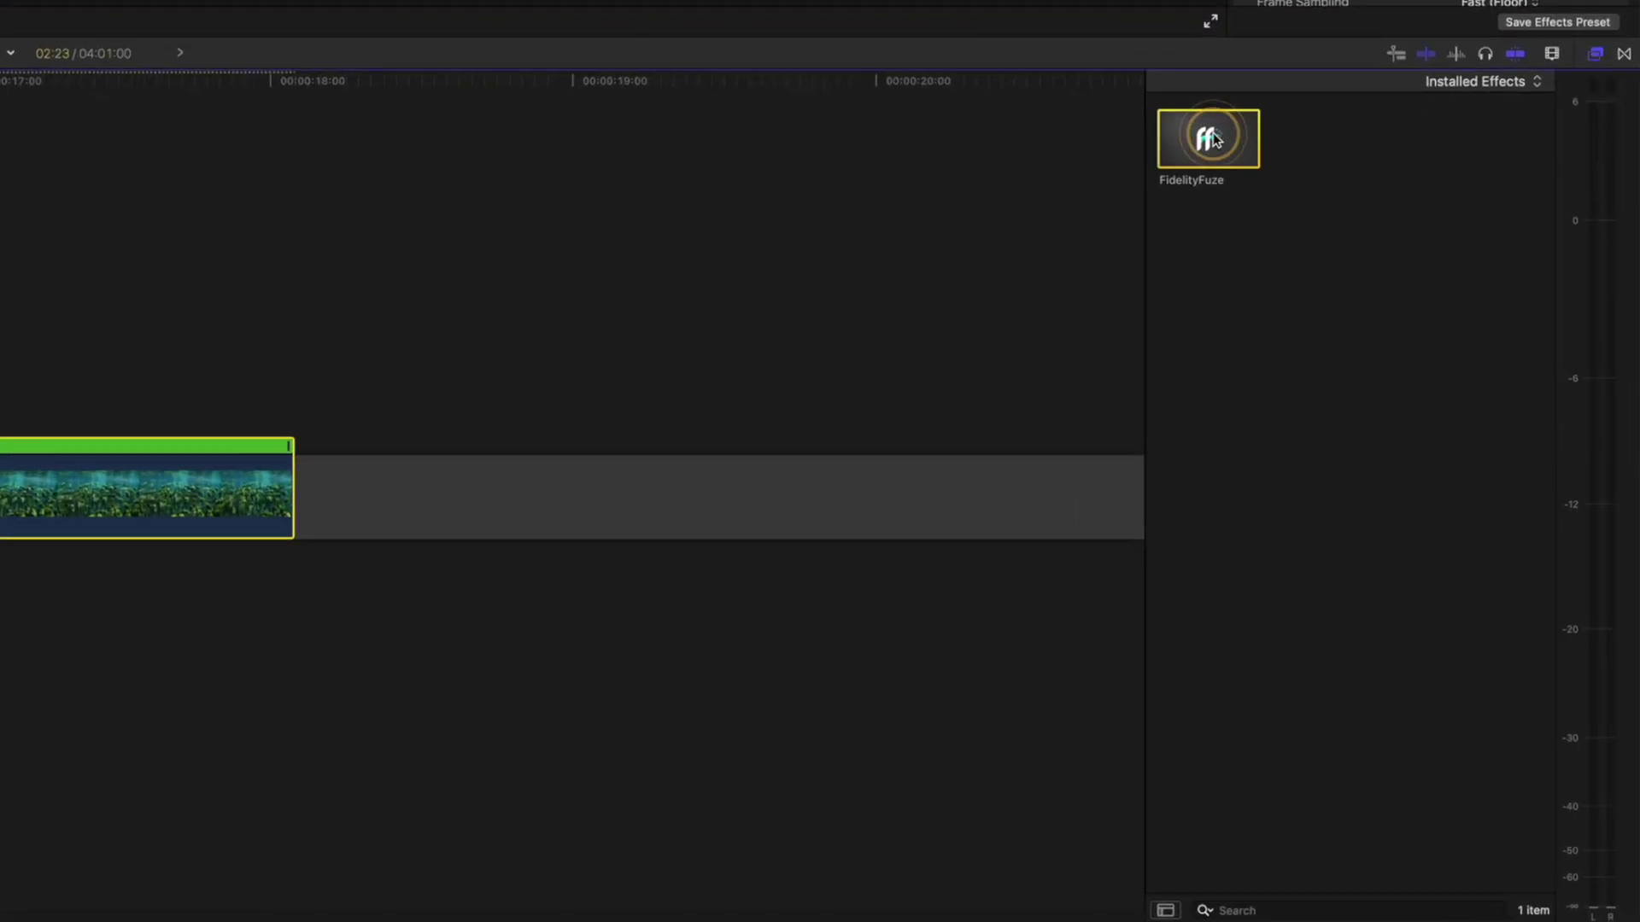
{"action": "double_click", "coordinate": [1213, 139]}
{"action": "left_click", "coordinate": [1443, 190]}
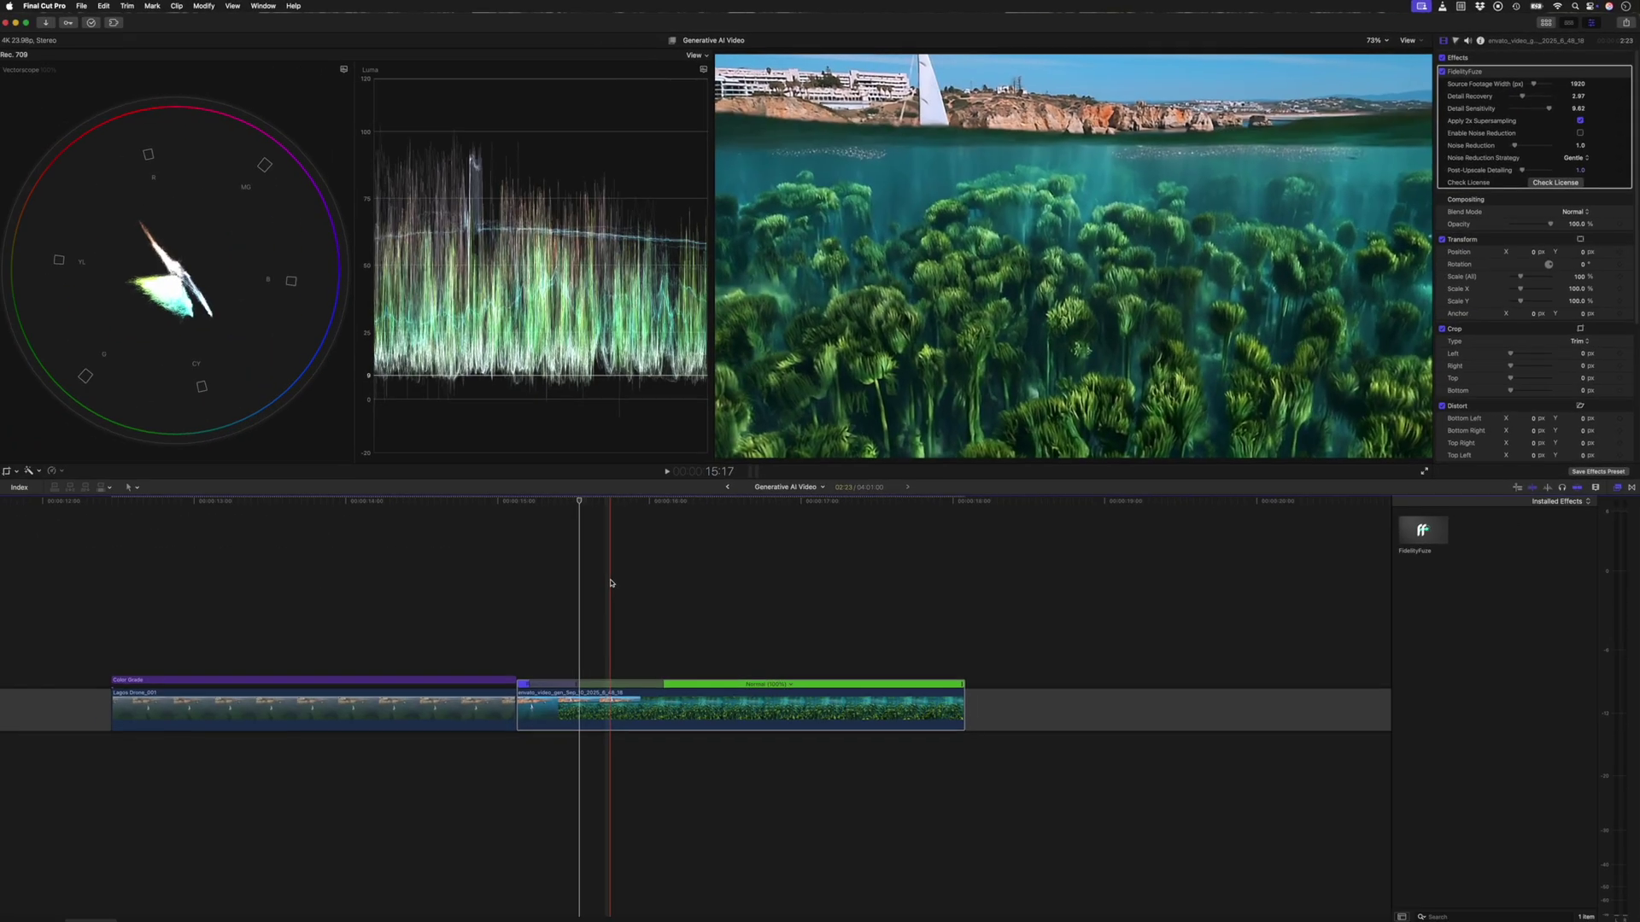
{"action": "key", "text": "s"}
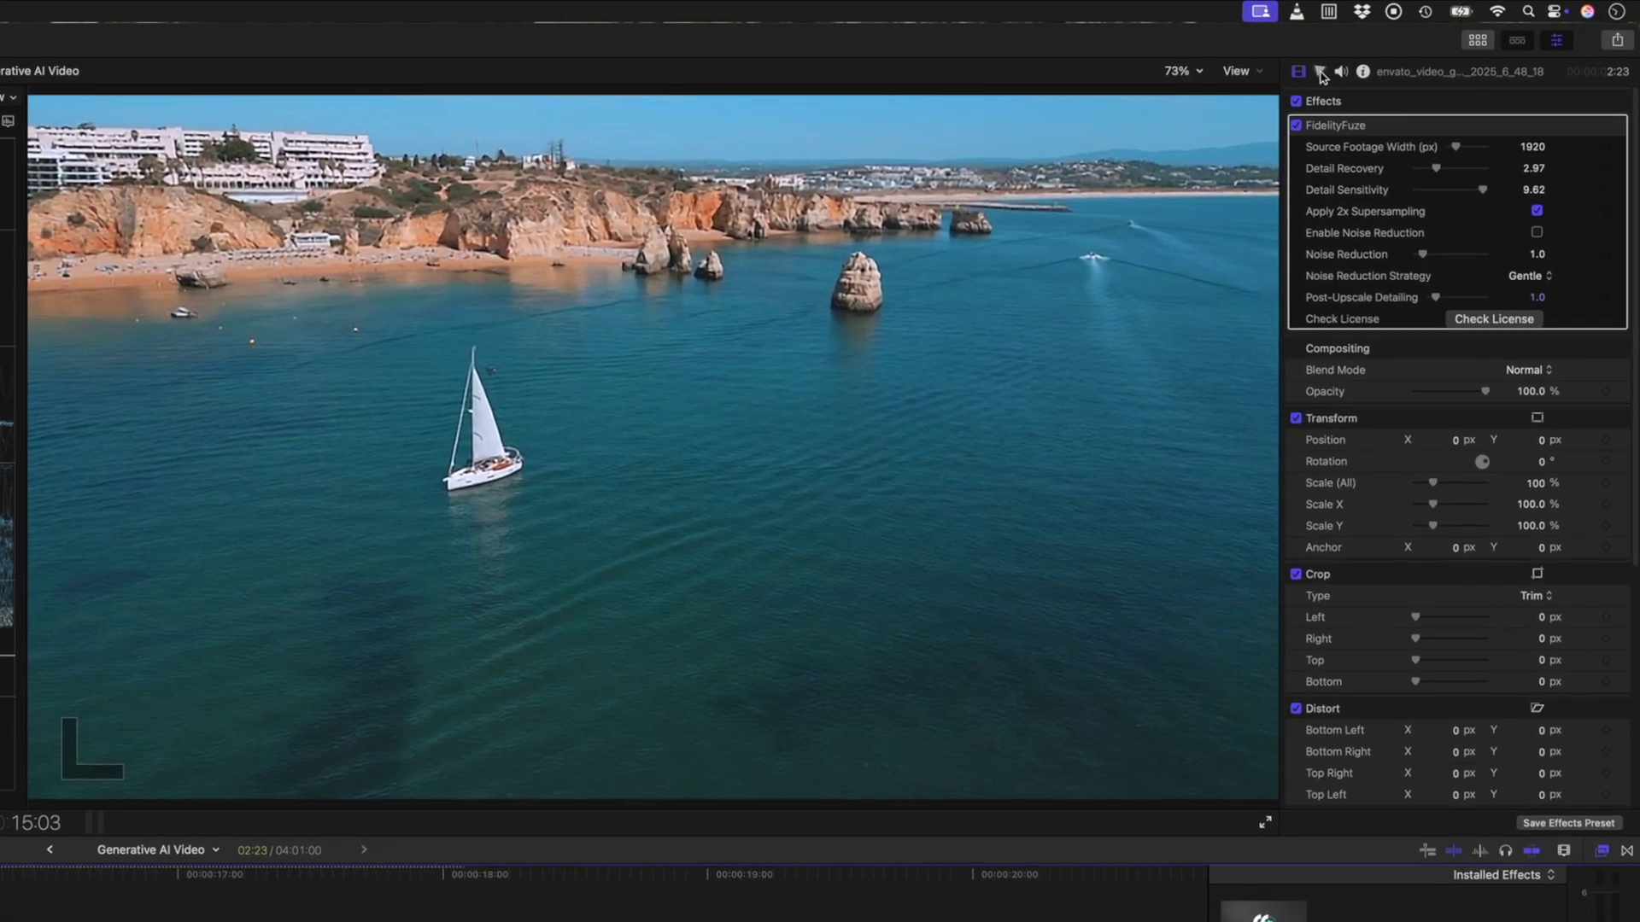
Add a Color Wheels correction alongside the clip's Color Curves 1 grade
{"action": "left_click", "coordinate": [1320, 72]}
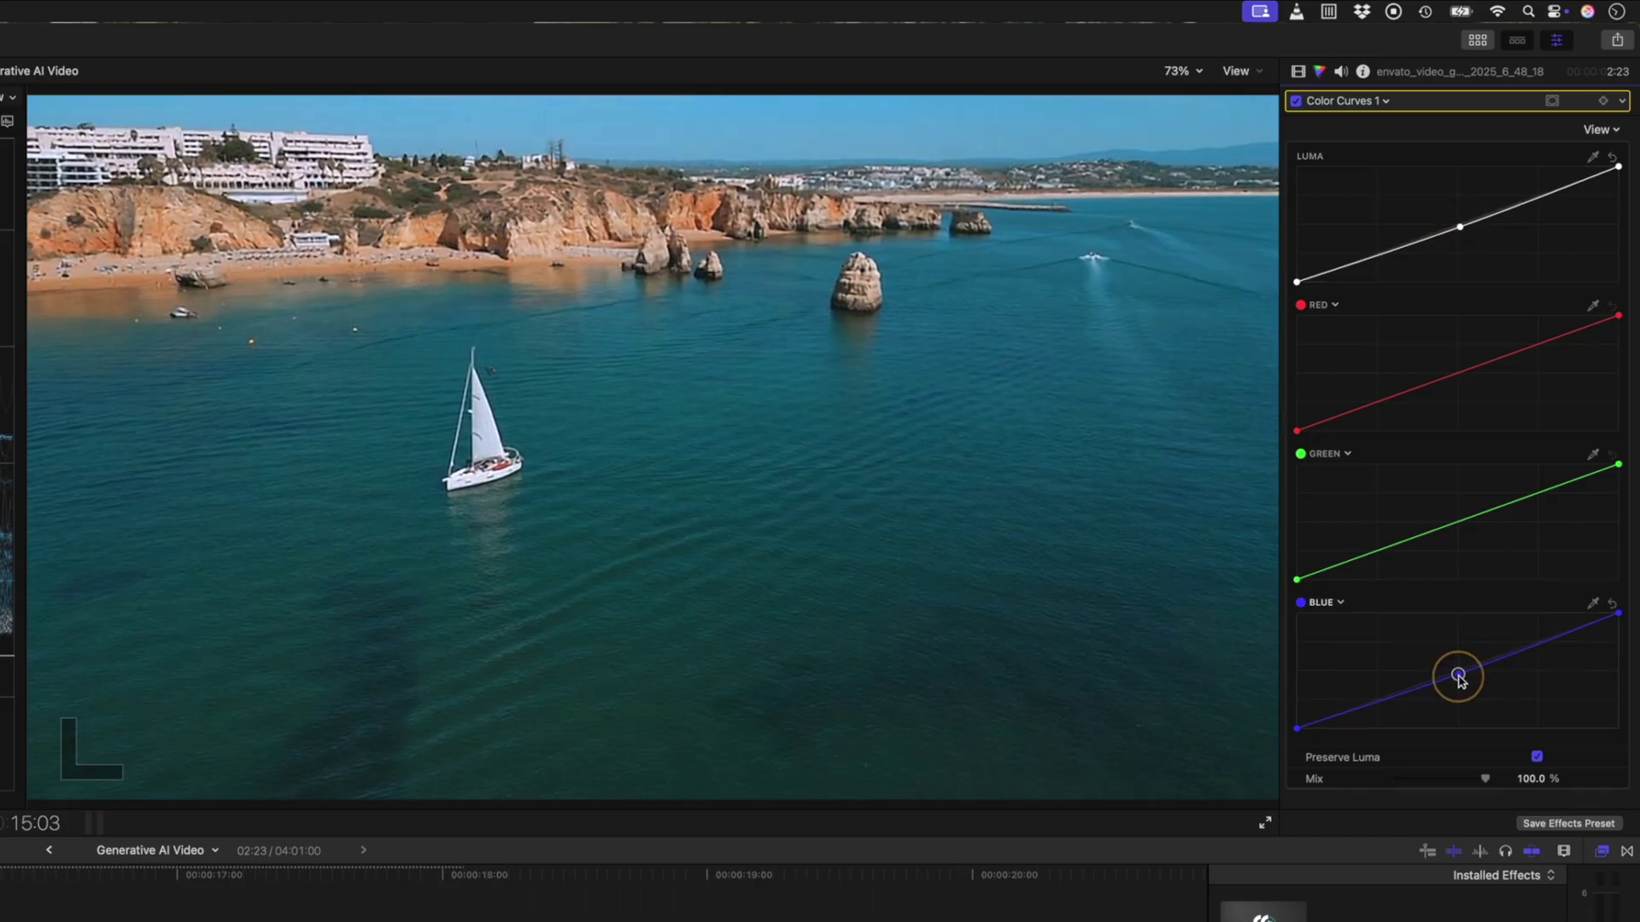
{"action": "left_click", "coordinate": [1367, 103]}
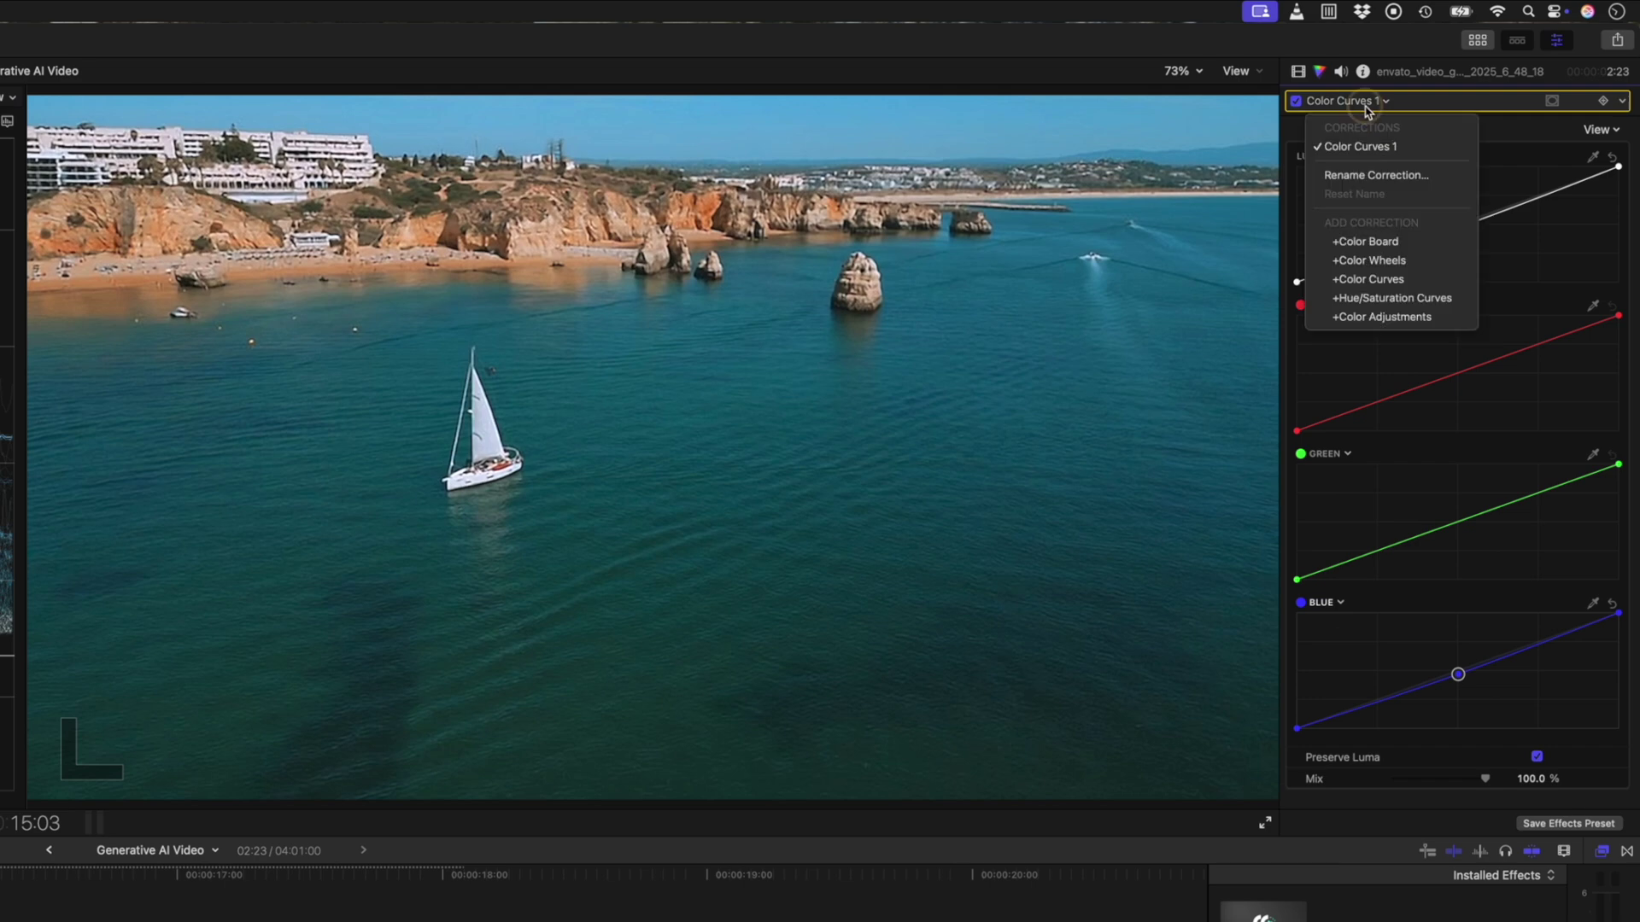
{"action": "left_click", "coordinate": [1378, 262]}
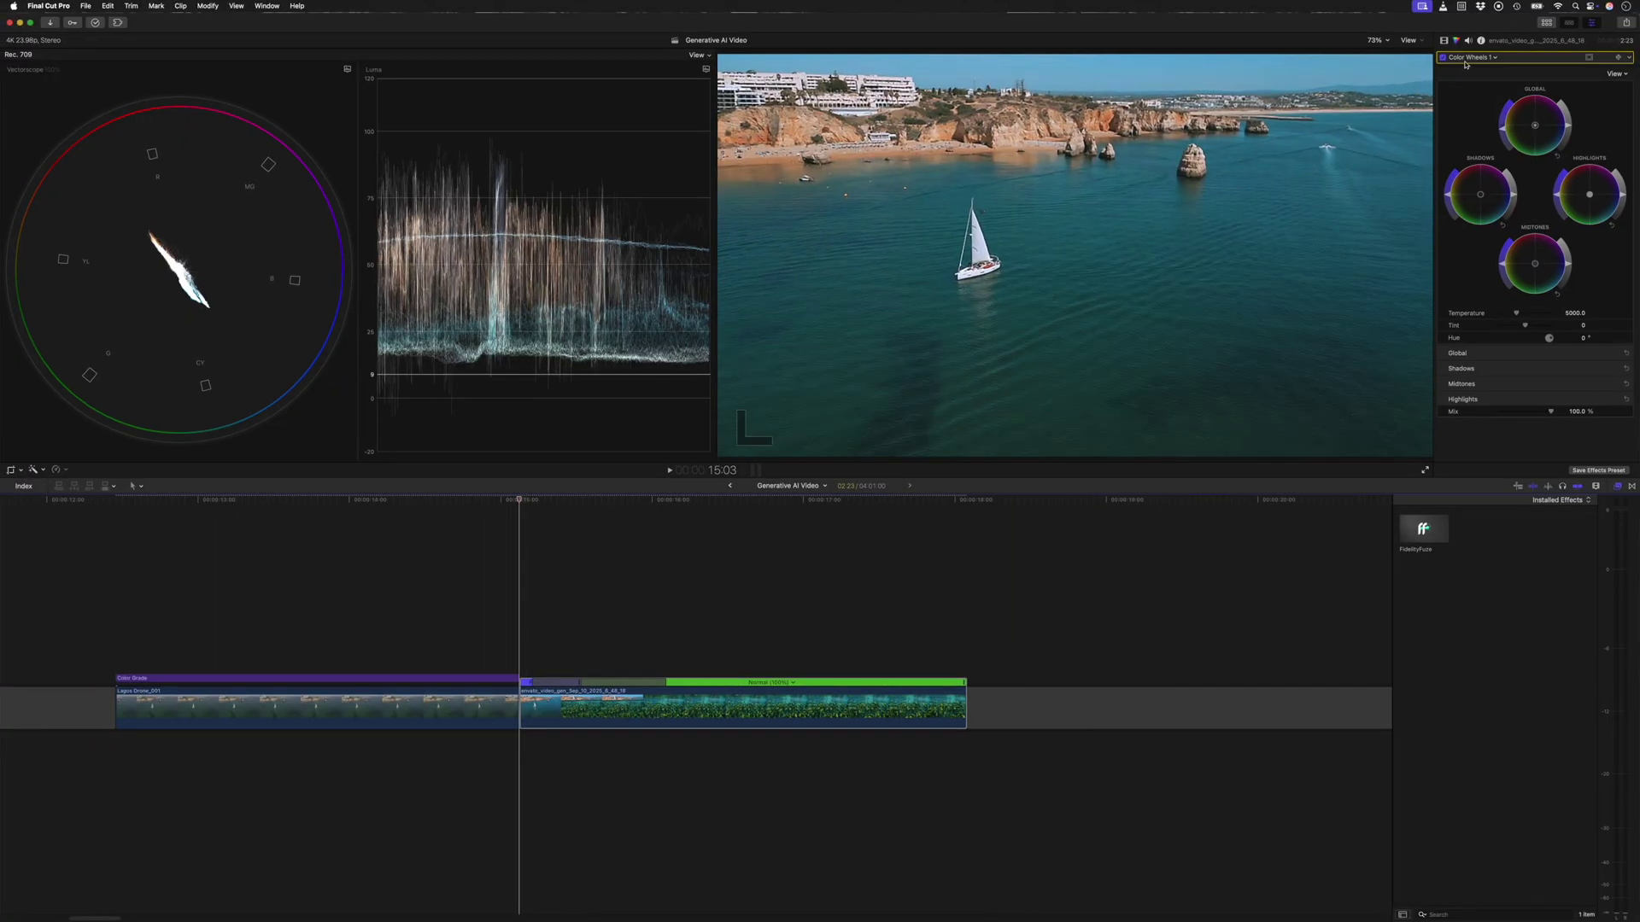
Add an adjustment clip spanning six frames before the cut to 12 frames after it
{"action": "left_click", "coordinate": [414, 638]}
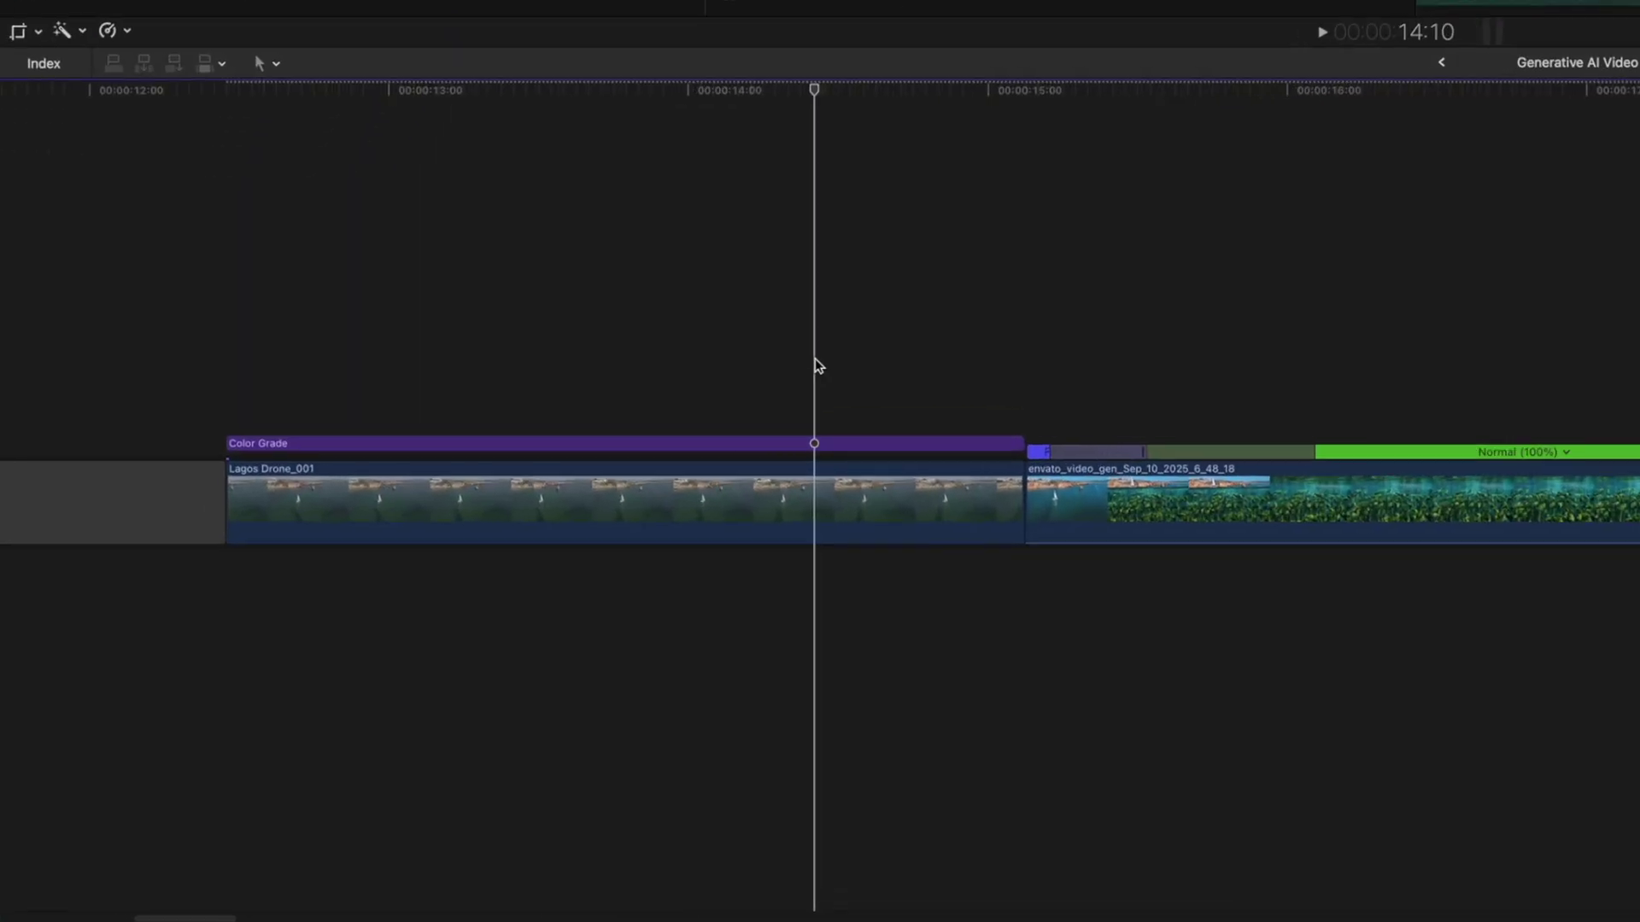
{"action": "scroll", "coordinate": [410, 642], "scroll_direction": "right", "scroll_amount": 2}
{"action": "key", "text": "alt+a"}
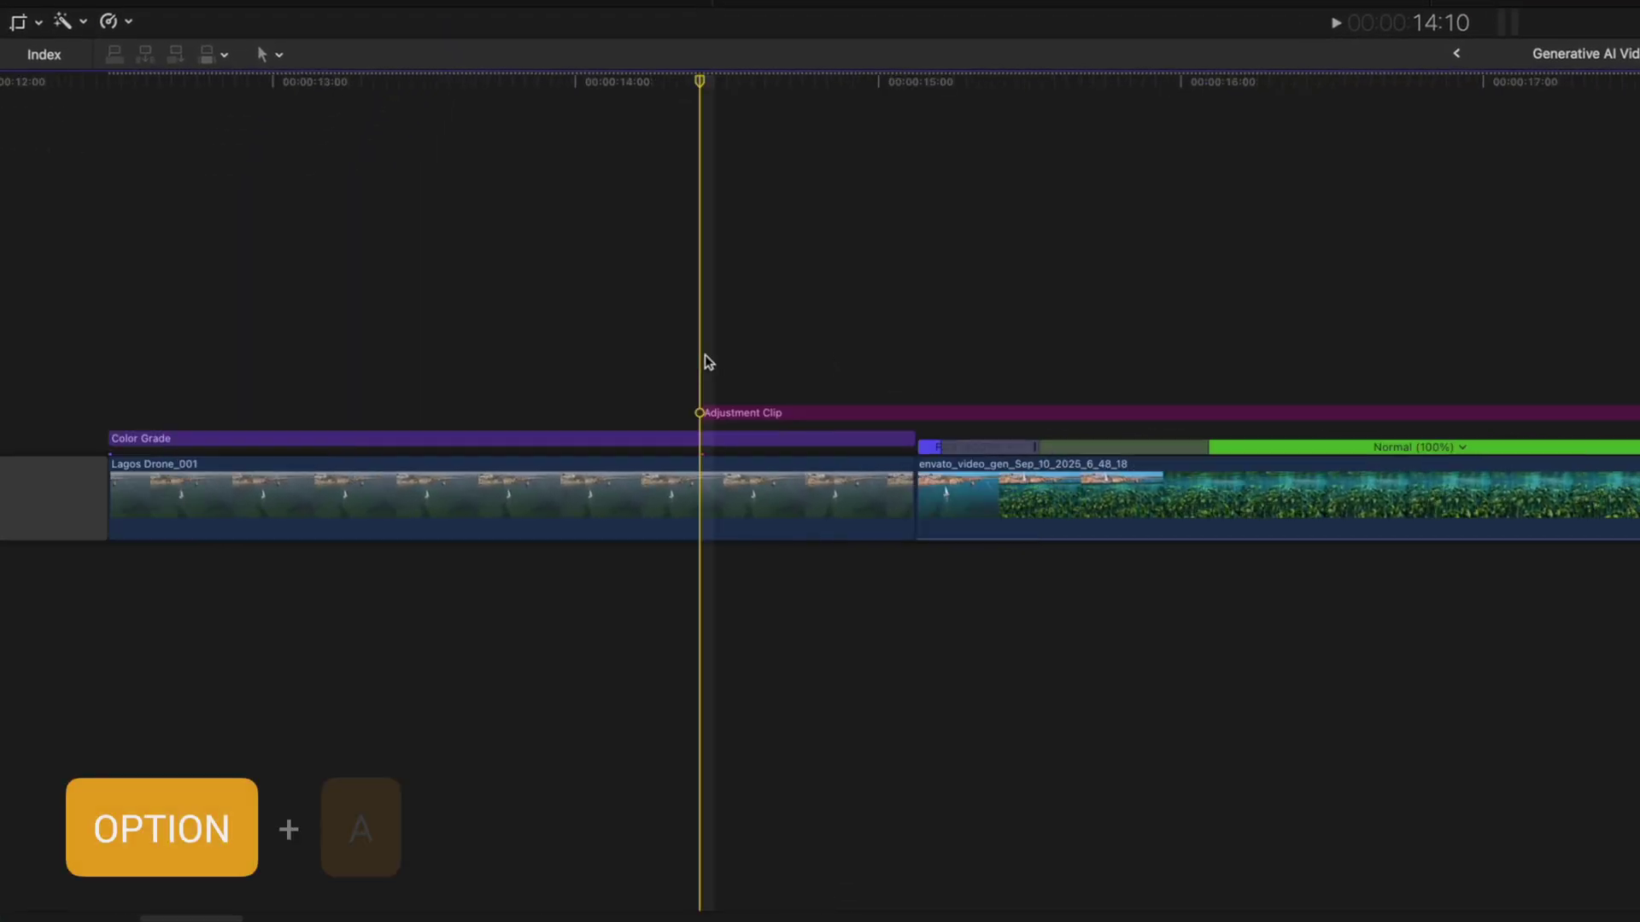
{"action": "left_click", "coordinate": [923, 345]}
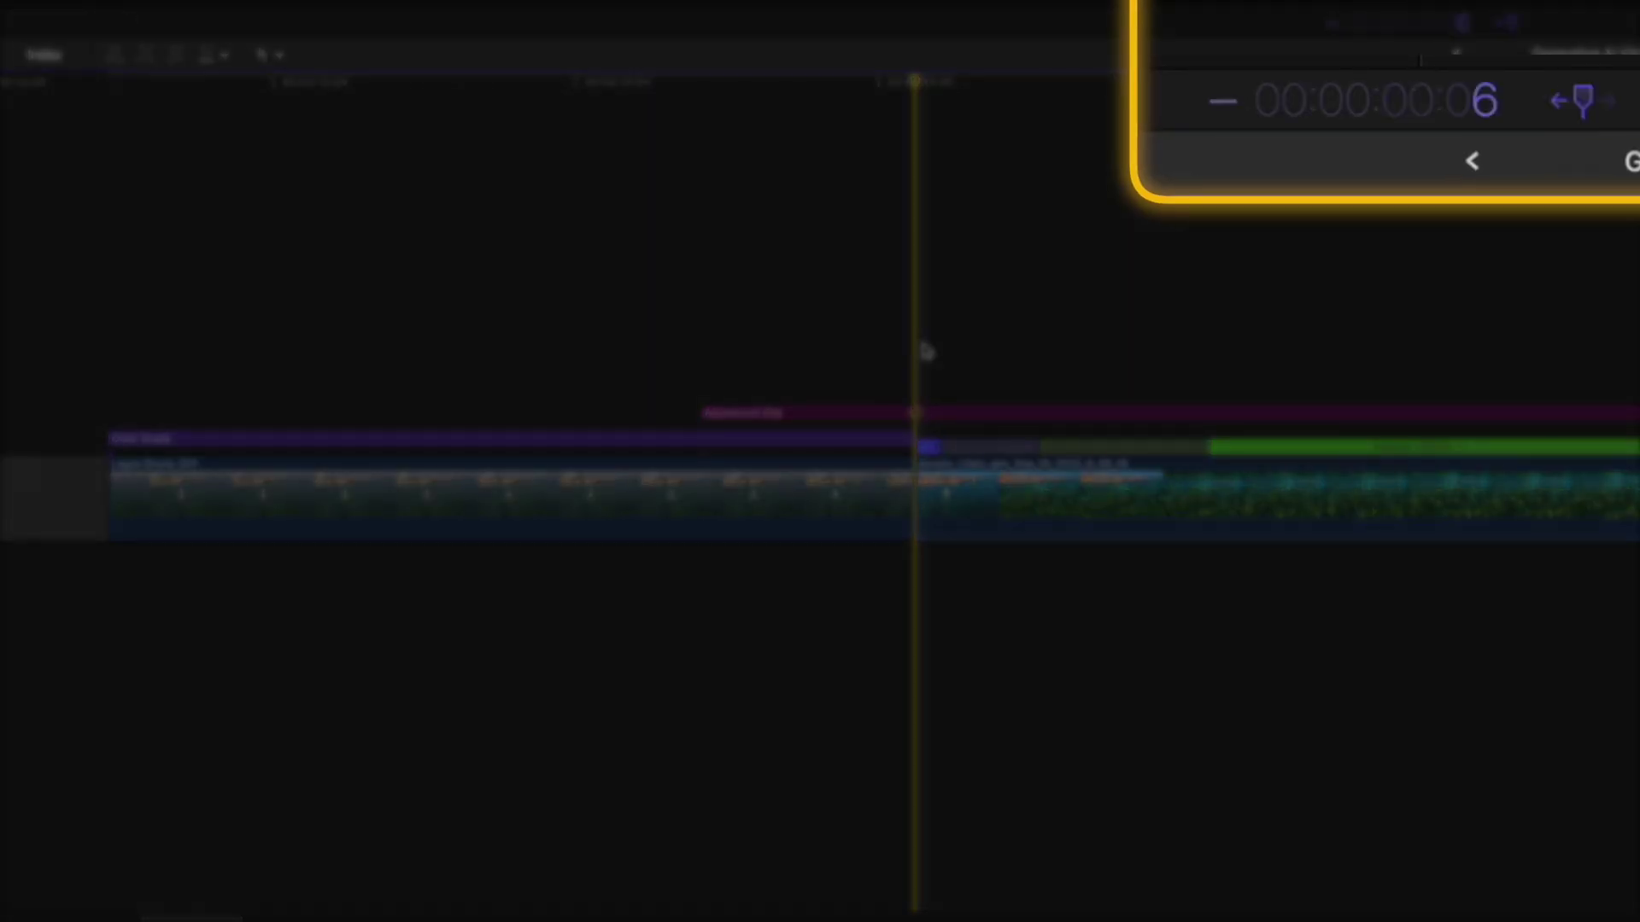
{"action": "key", "text": "Return"}
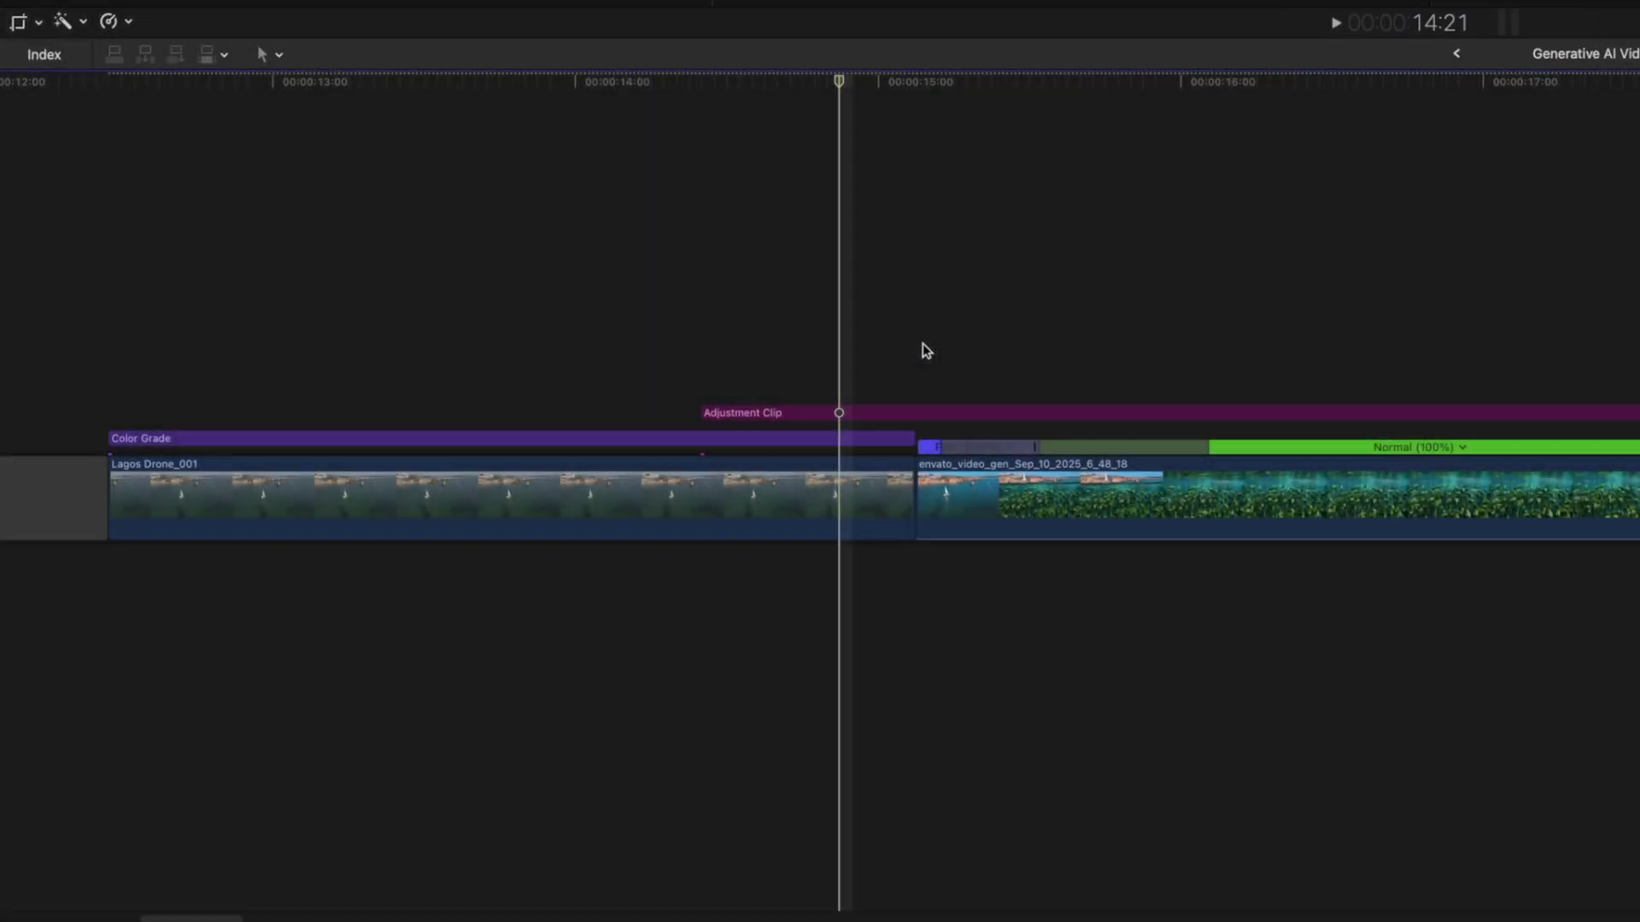
{"action": "key", "text": "alt+bracketleft"}
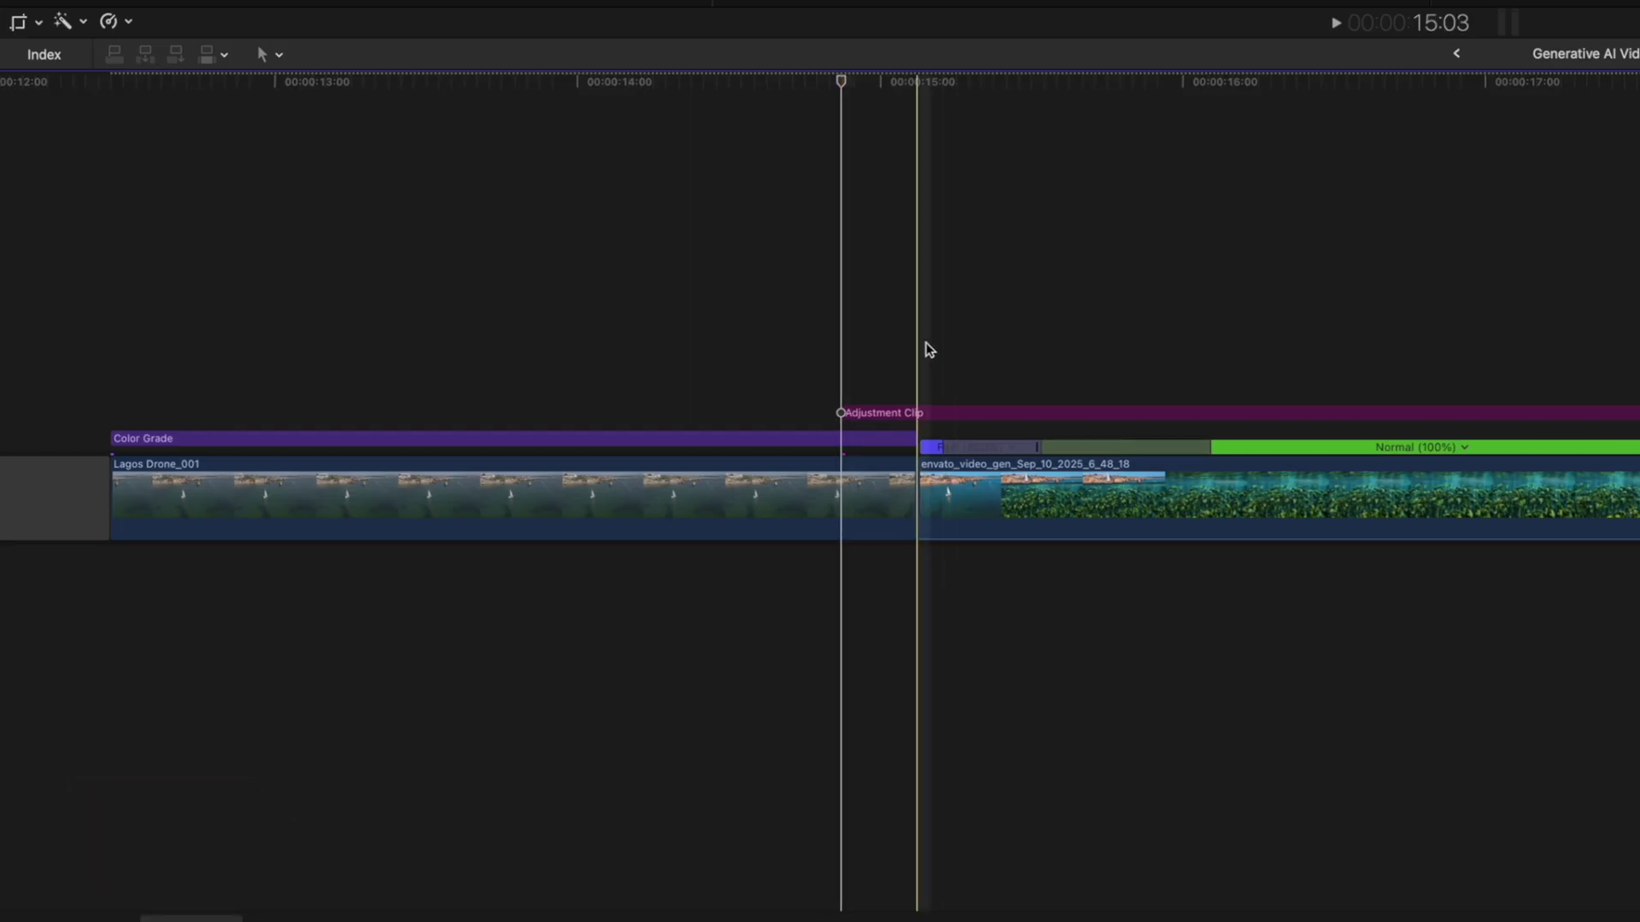
{"action": "key", "text": "plus"}
{"action": "type", "text": "1"}
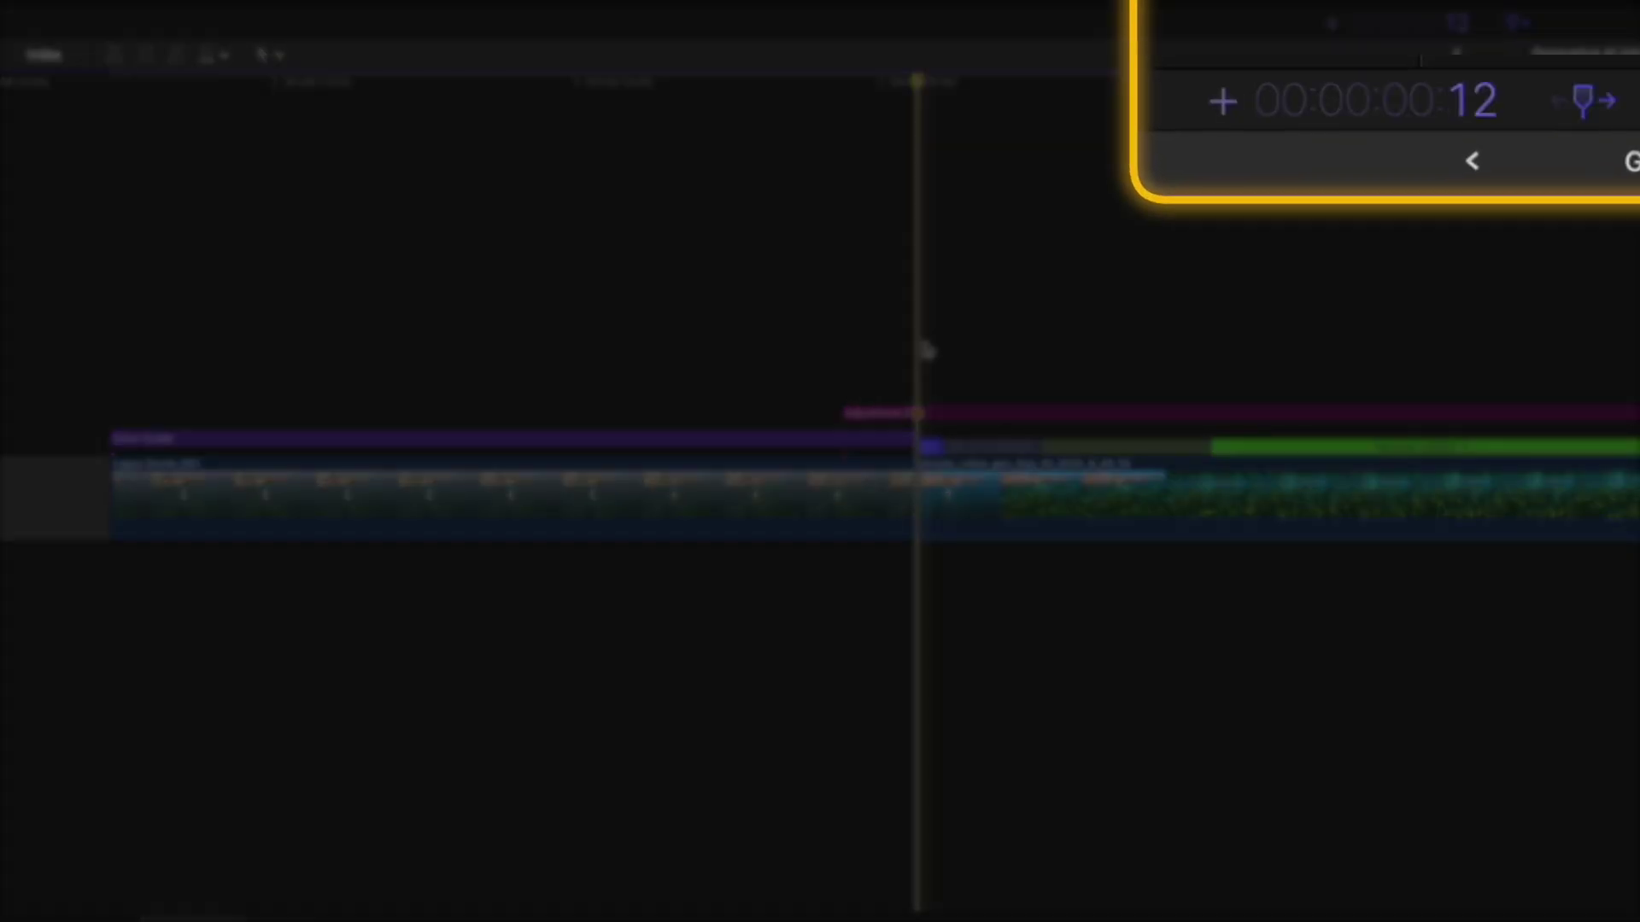
{"action": "key", "text": "Return"}
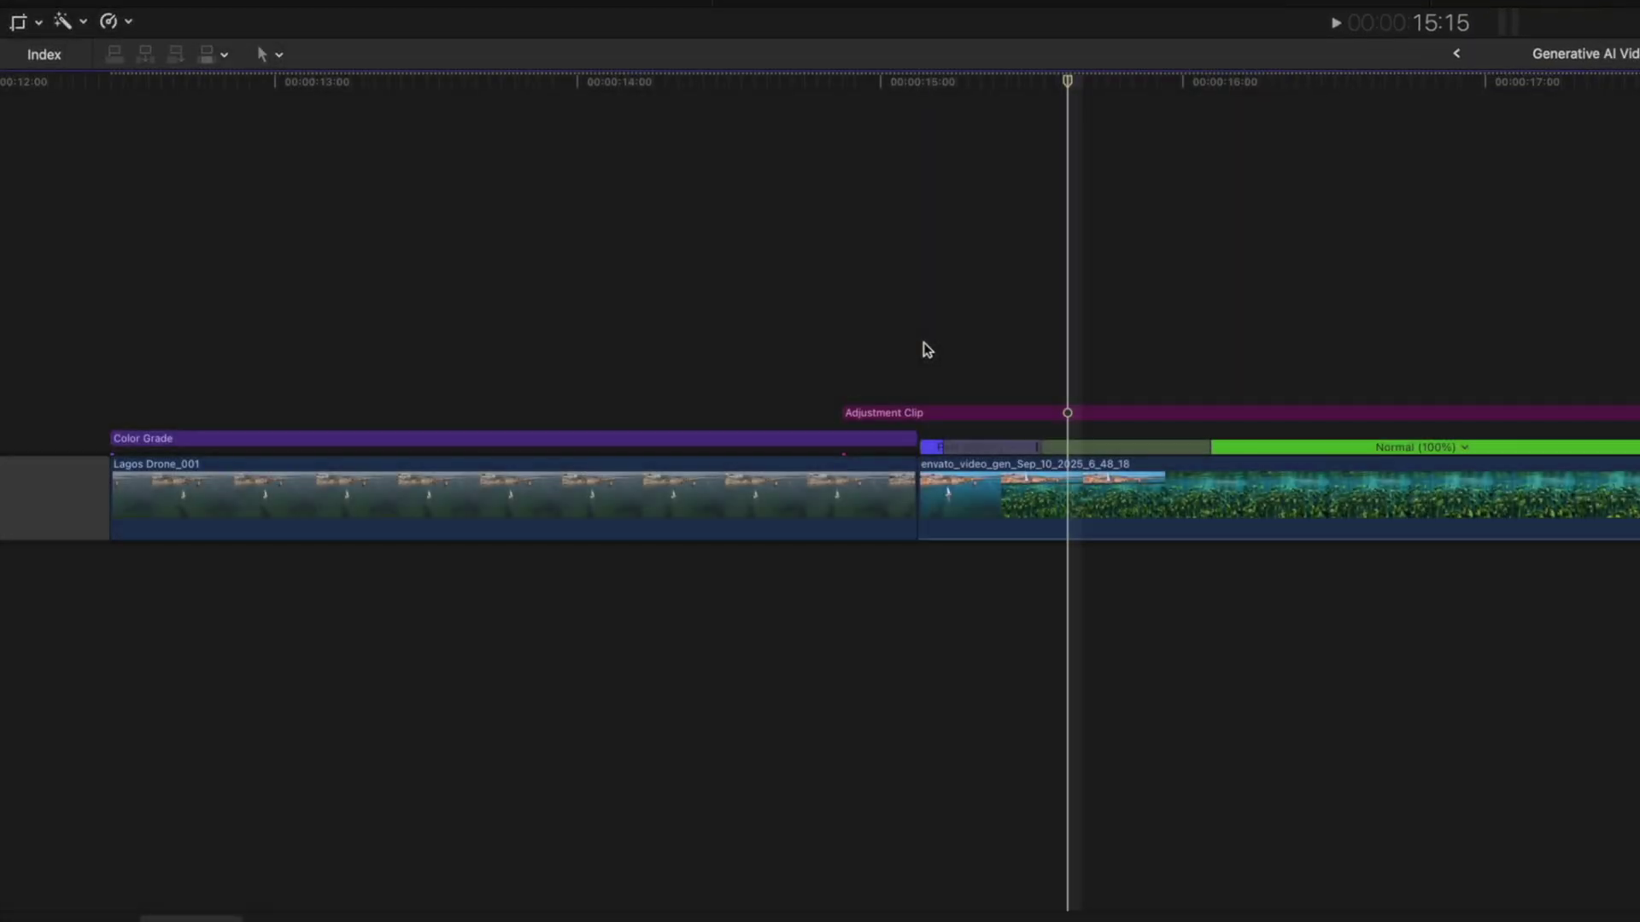
{"action": "key", "text": "alt+bracketright"}
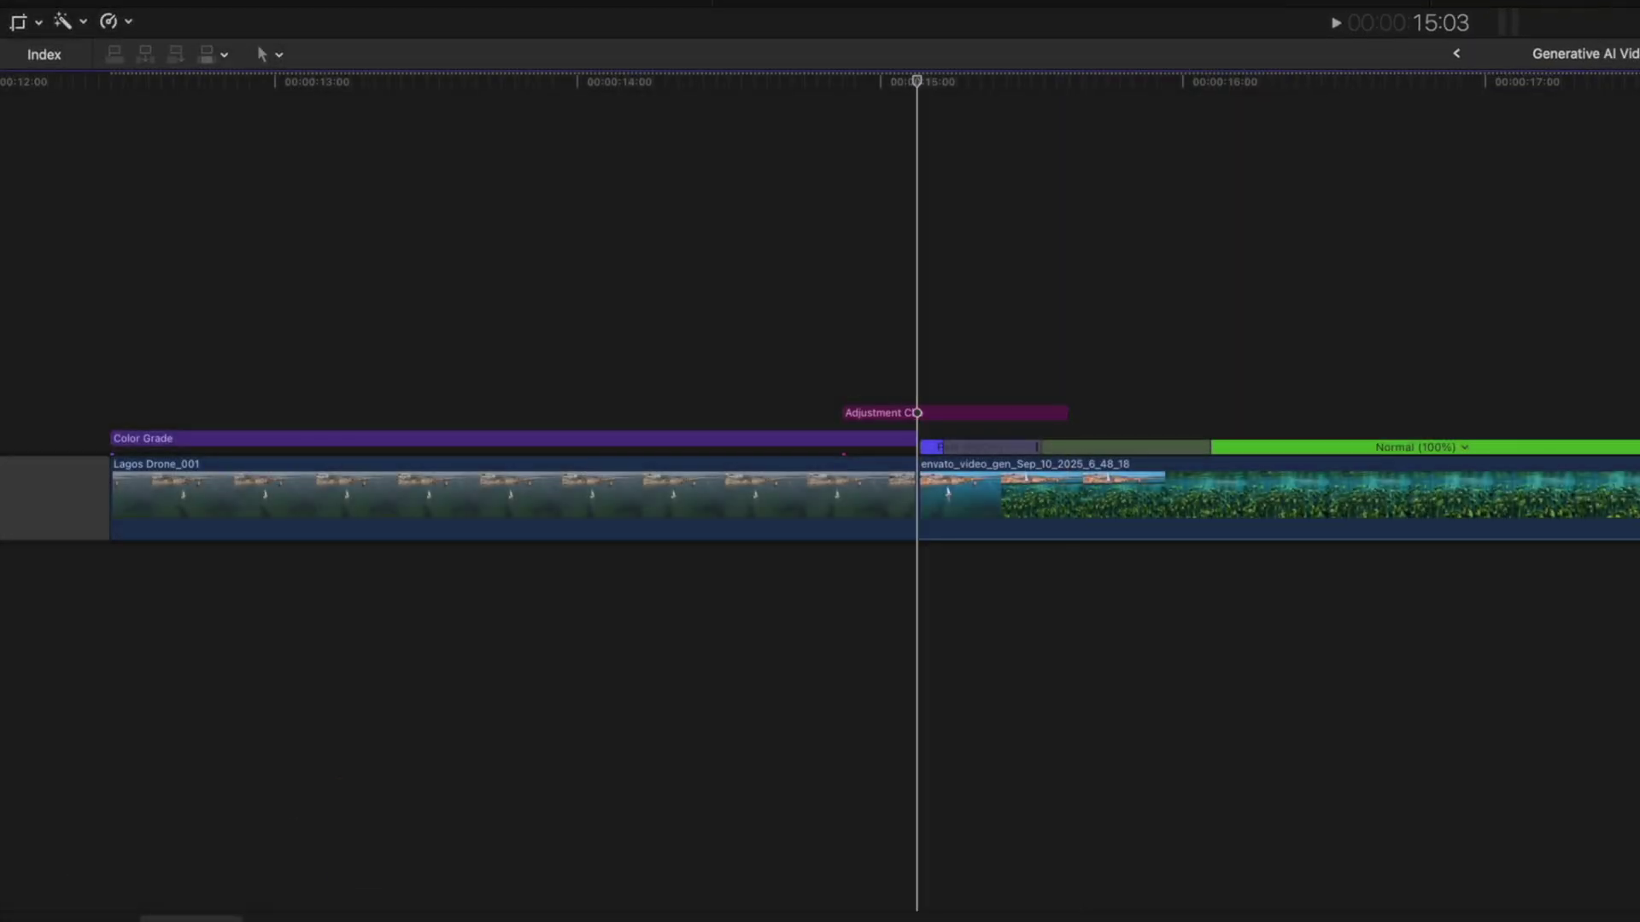
Drop the Earthquake effect onto the adjustment clip and show its settings
{"action": "left_click", "coordinate": [1248, 912]}
{"action": "type", "text": "earth"}
{"action": "left_click_drag", "start_coordinate": [1375, 154], "coordinate": [1171, 429]}
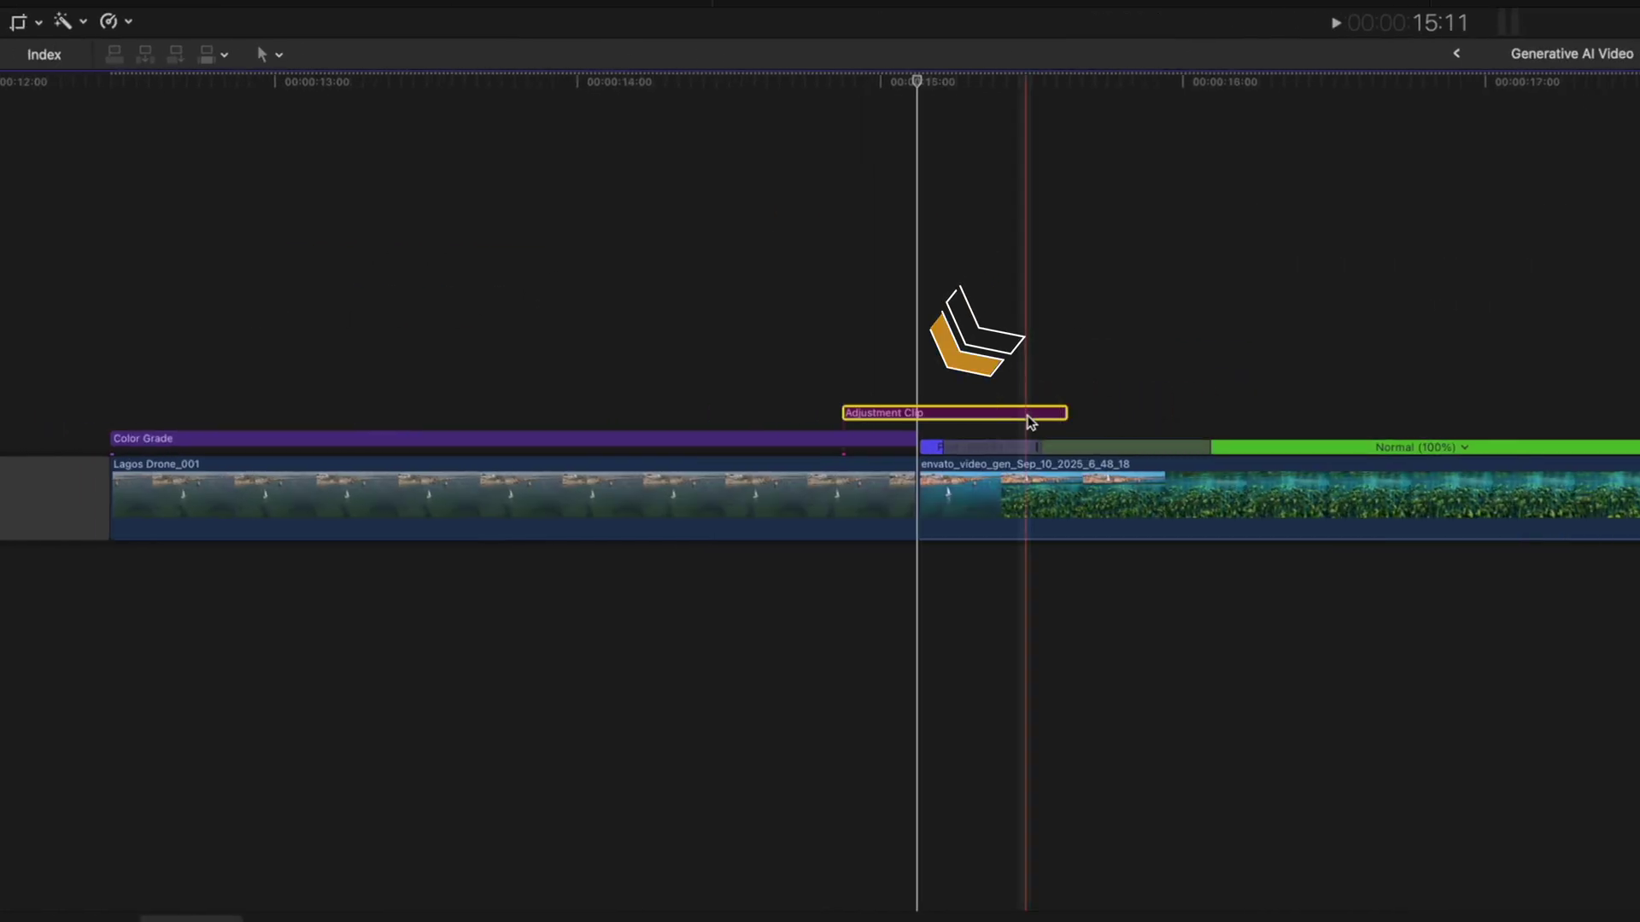
{"action": "left_click_drag", "start_coordinate": [1030, 421], "coordinate": [1030, 419]}
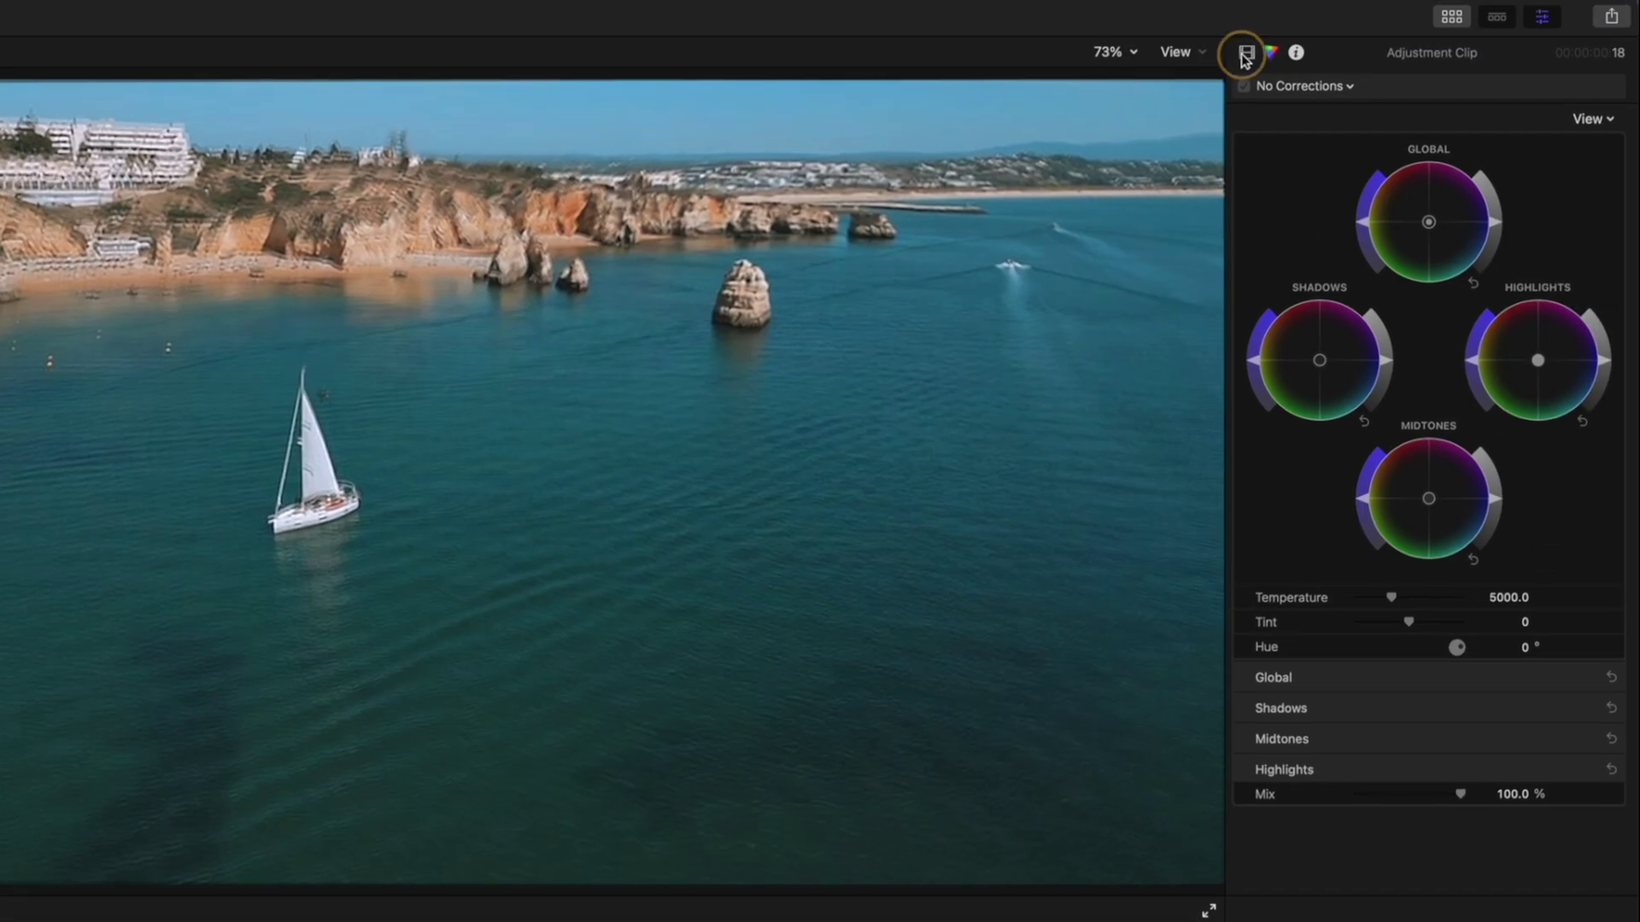
{"action": "left_click", "coordinate": [1247, 52]}
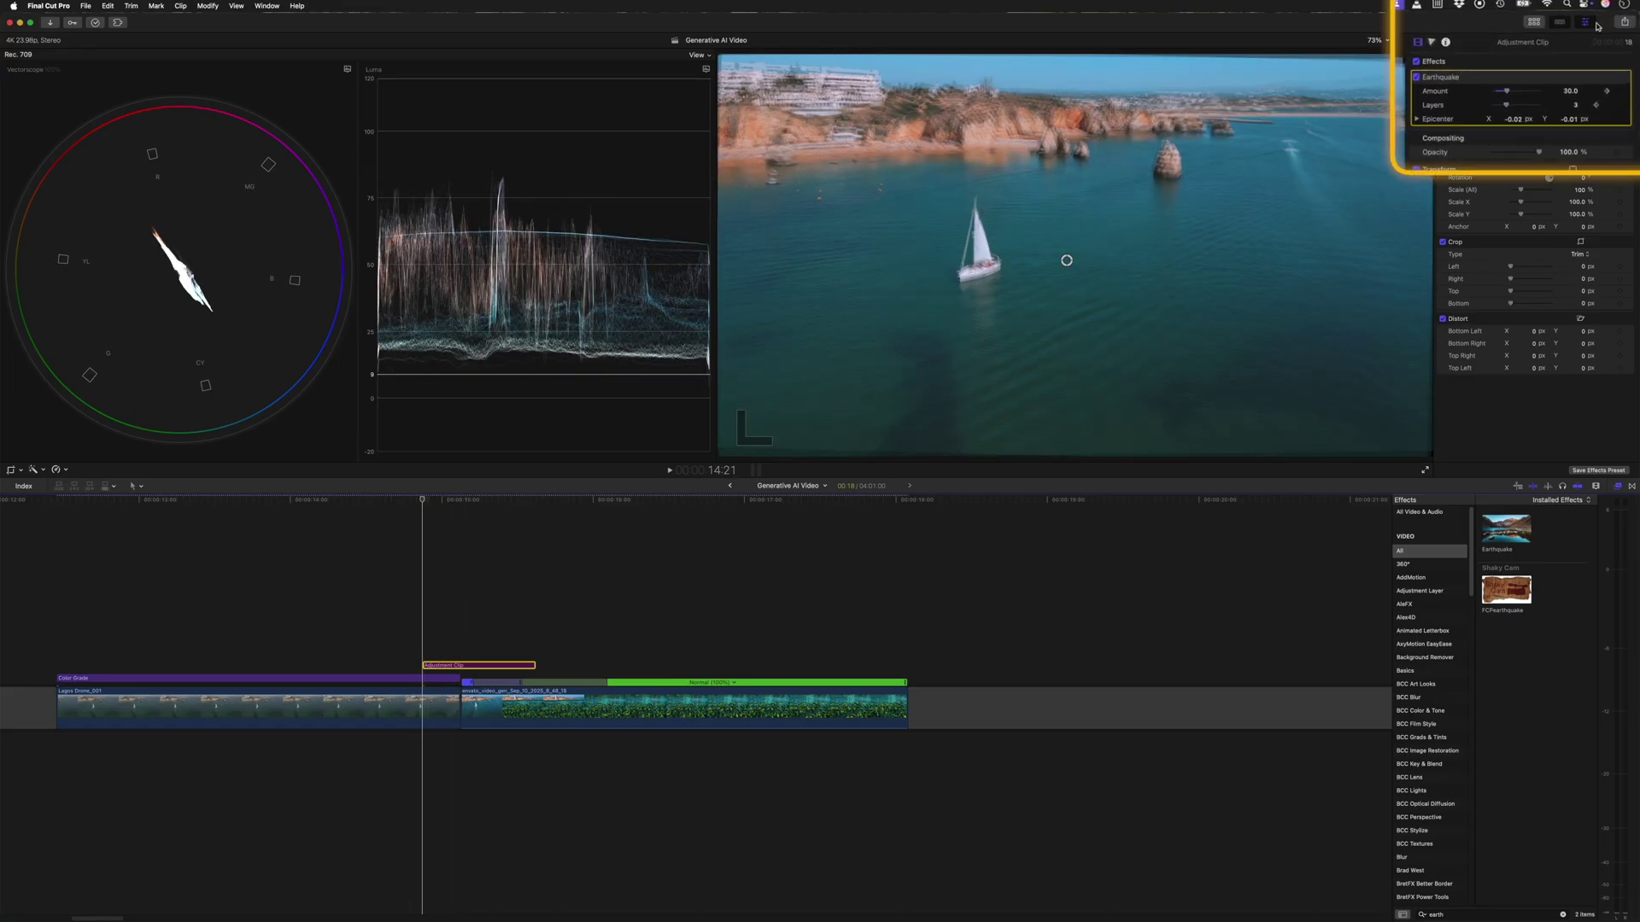
Set the Earthquake Amount to 30 and play back the shake across the cut
{"action": "type", "text": "30"}
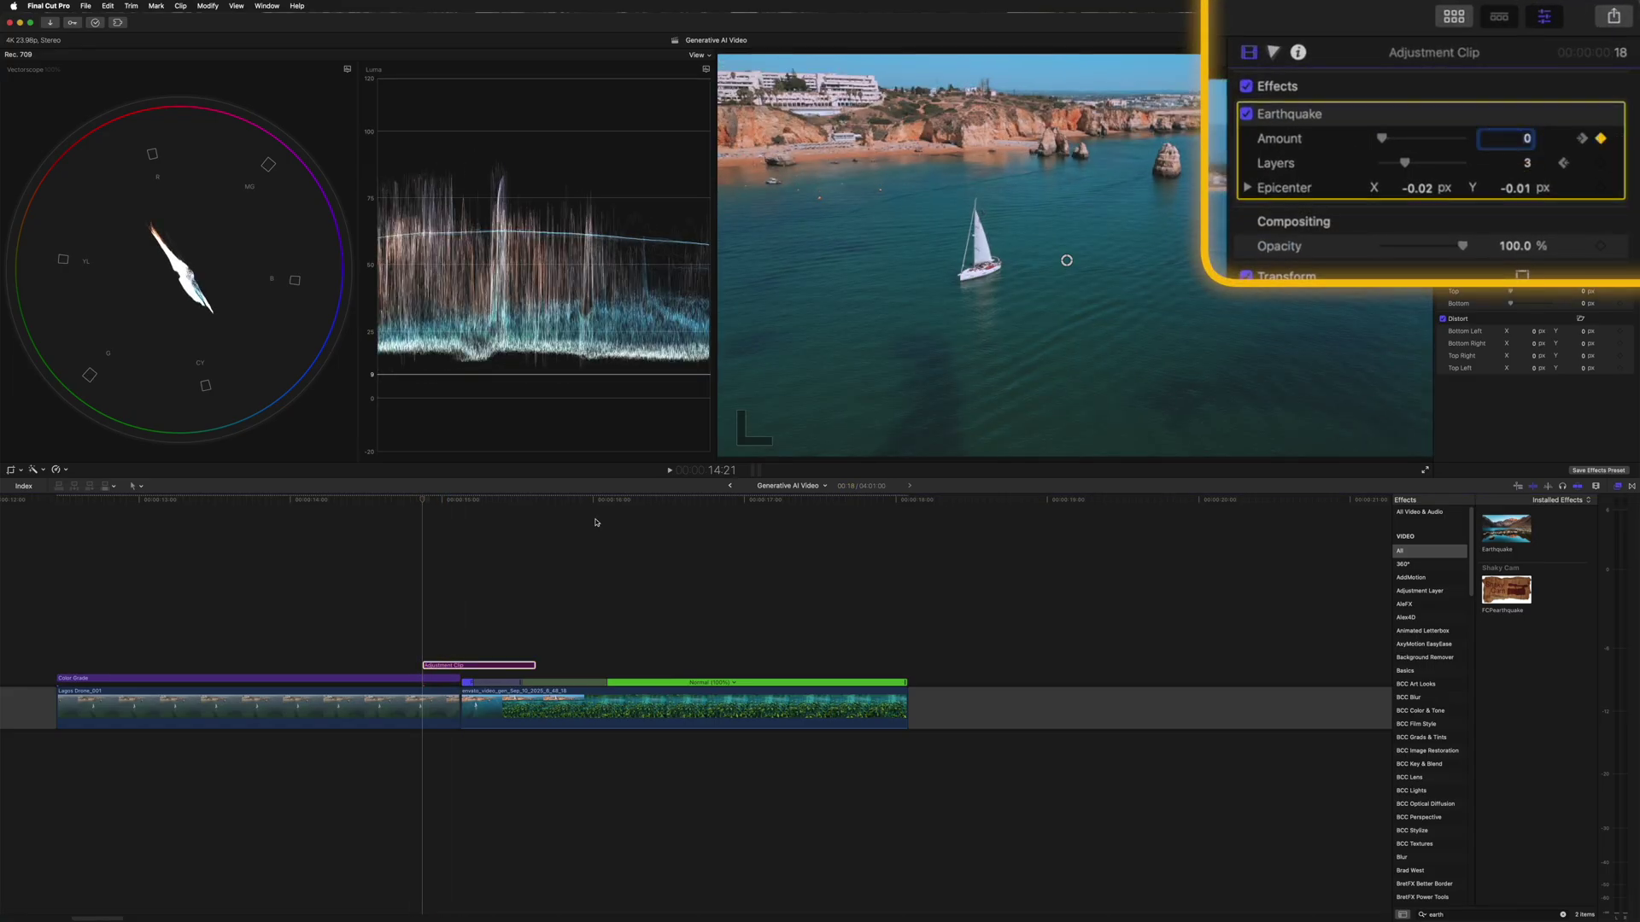
{"action": "key", "text": "Return"}
{"action": "key", "text": "space"}
{"action": "key", "text": "space"}
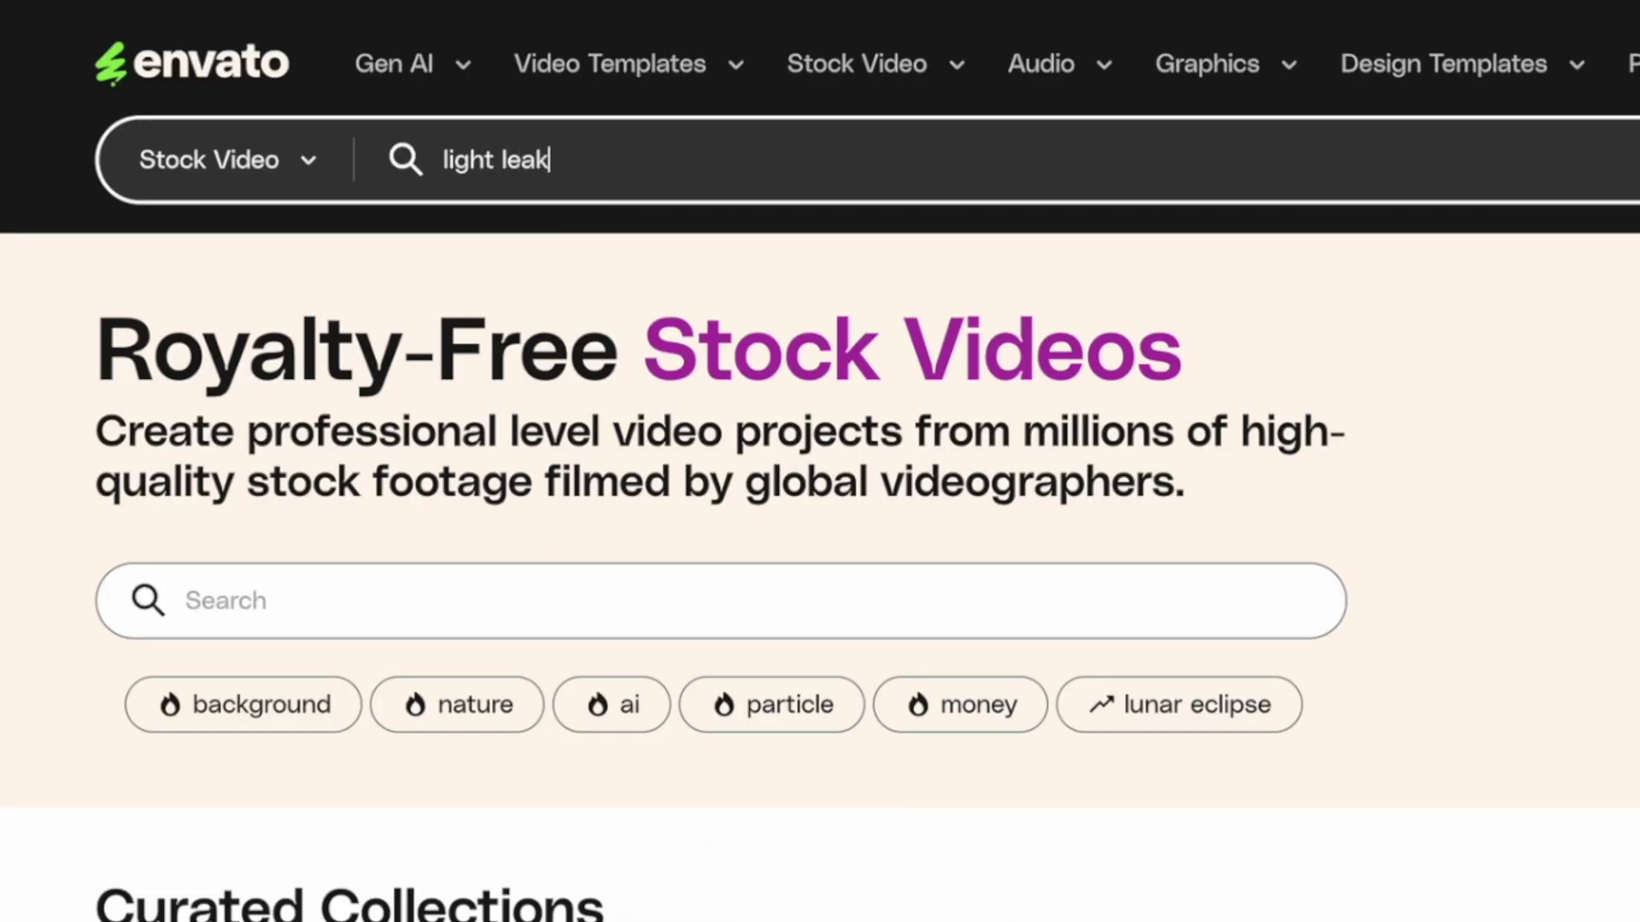
Search stock video for 'light leak', then generate the digital grunge and fast light leak overlays
{"action": "key", "text": "Return"}
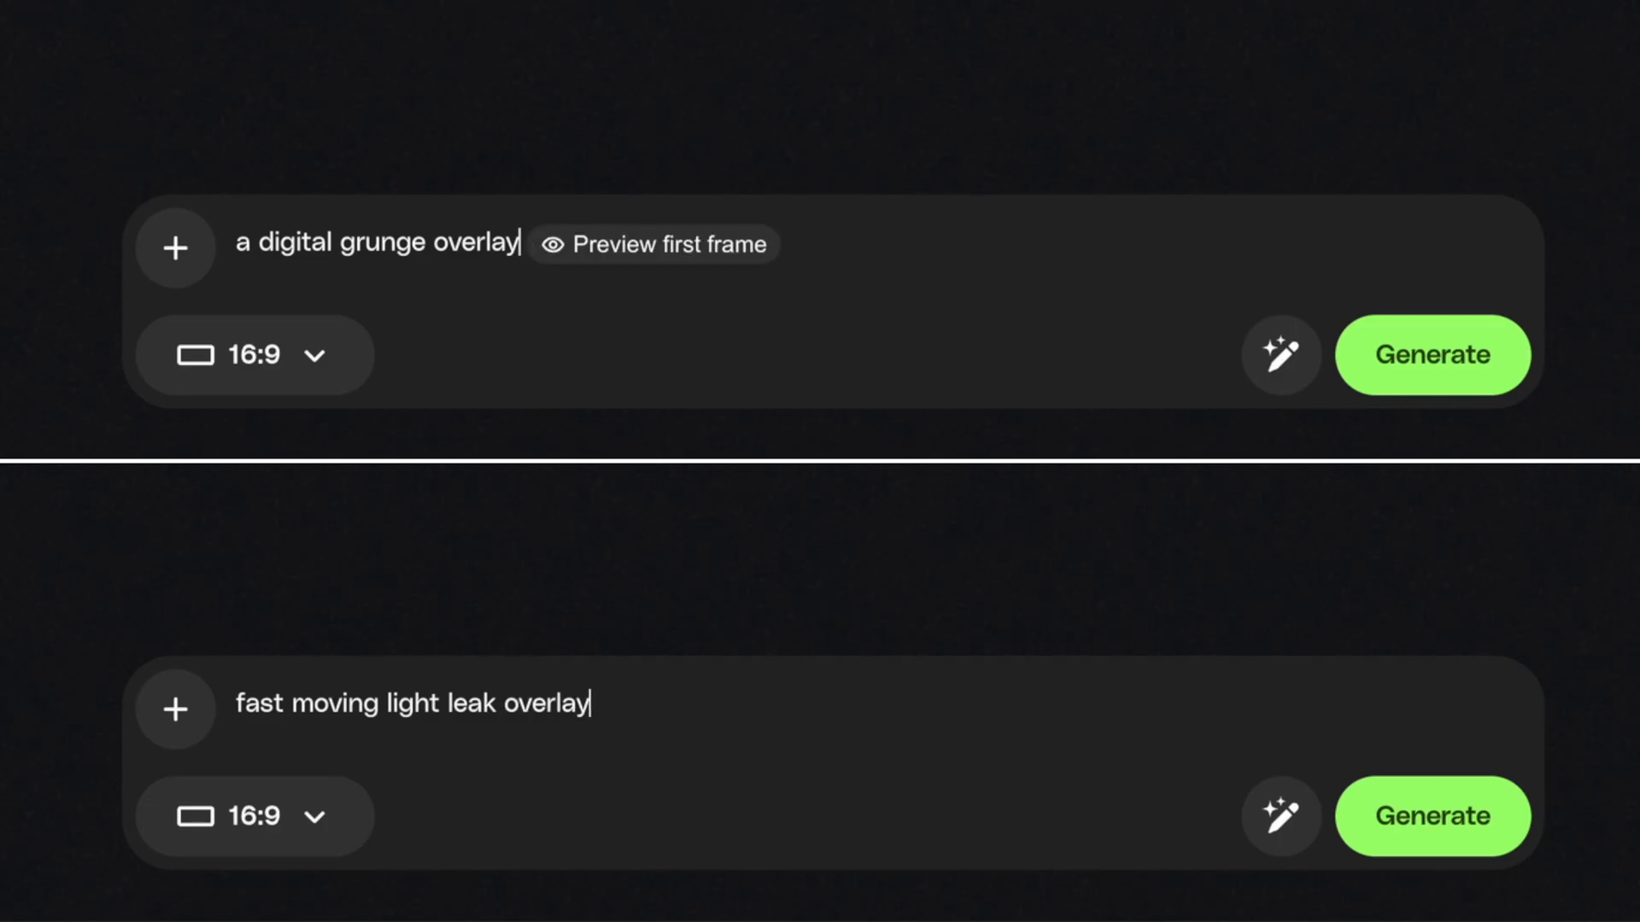
{"action": "left_click", "coordinate": [1420, 342]}
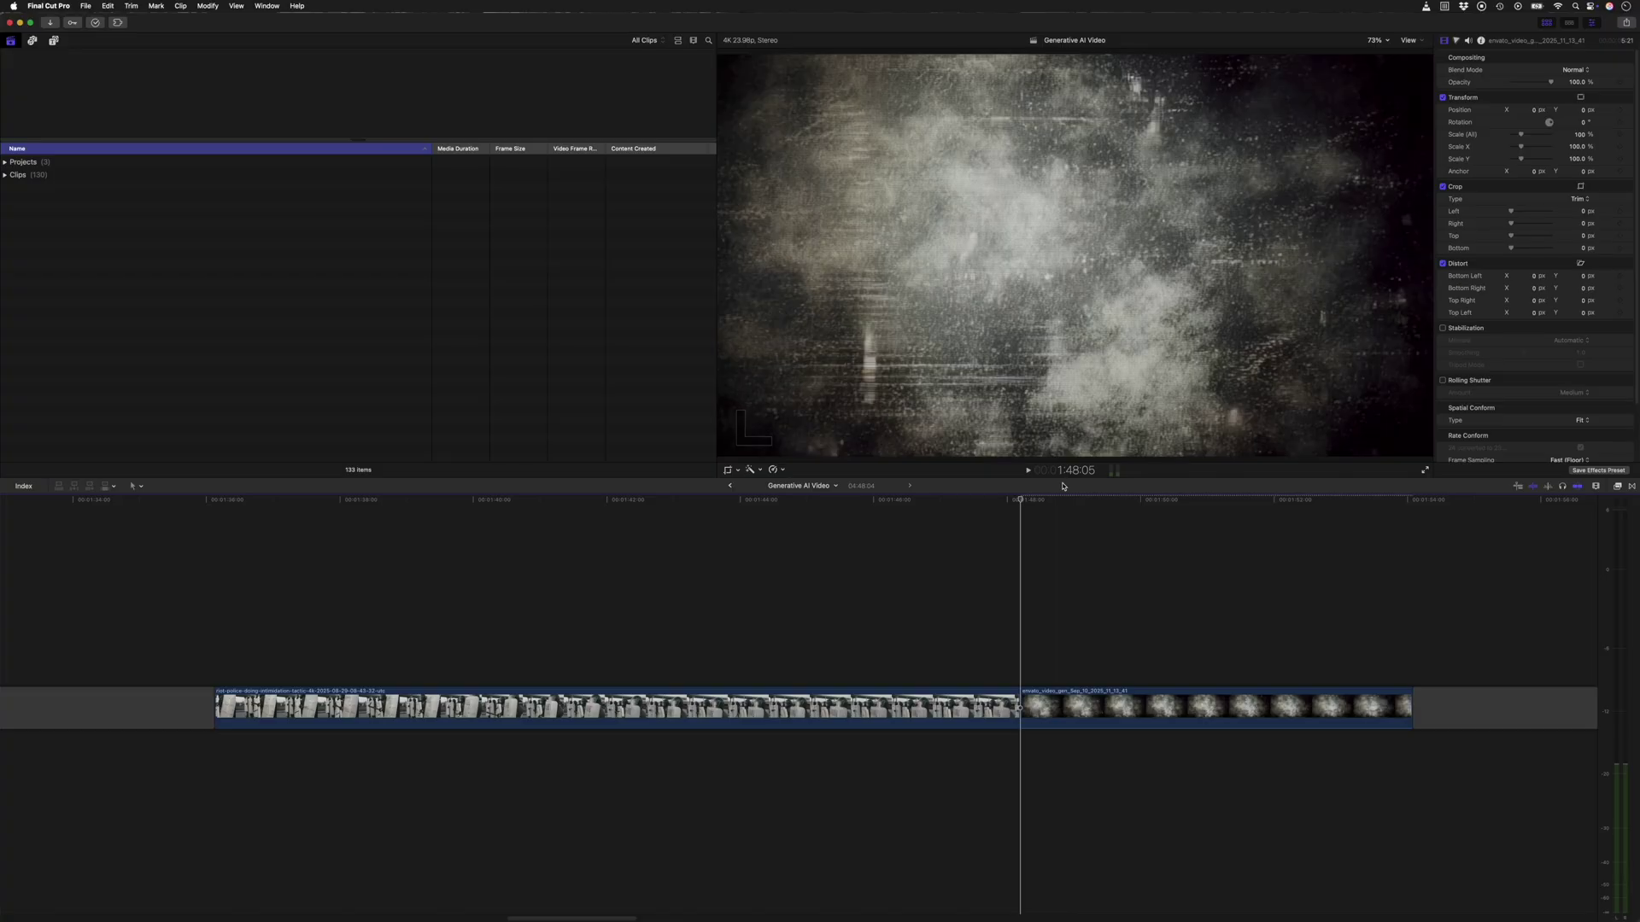
Place the grunge overlay above the riot footage with Overlay blend mode at about 75% opacity
{"action": "left_click_drag", "start_coordinate": [1063, 710], "coordinate": [253, 662]}
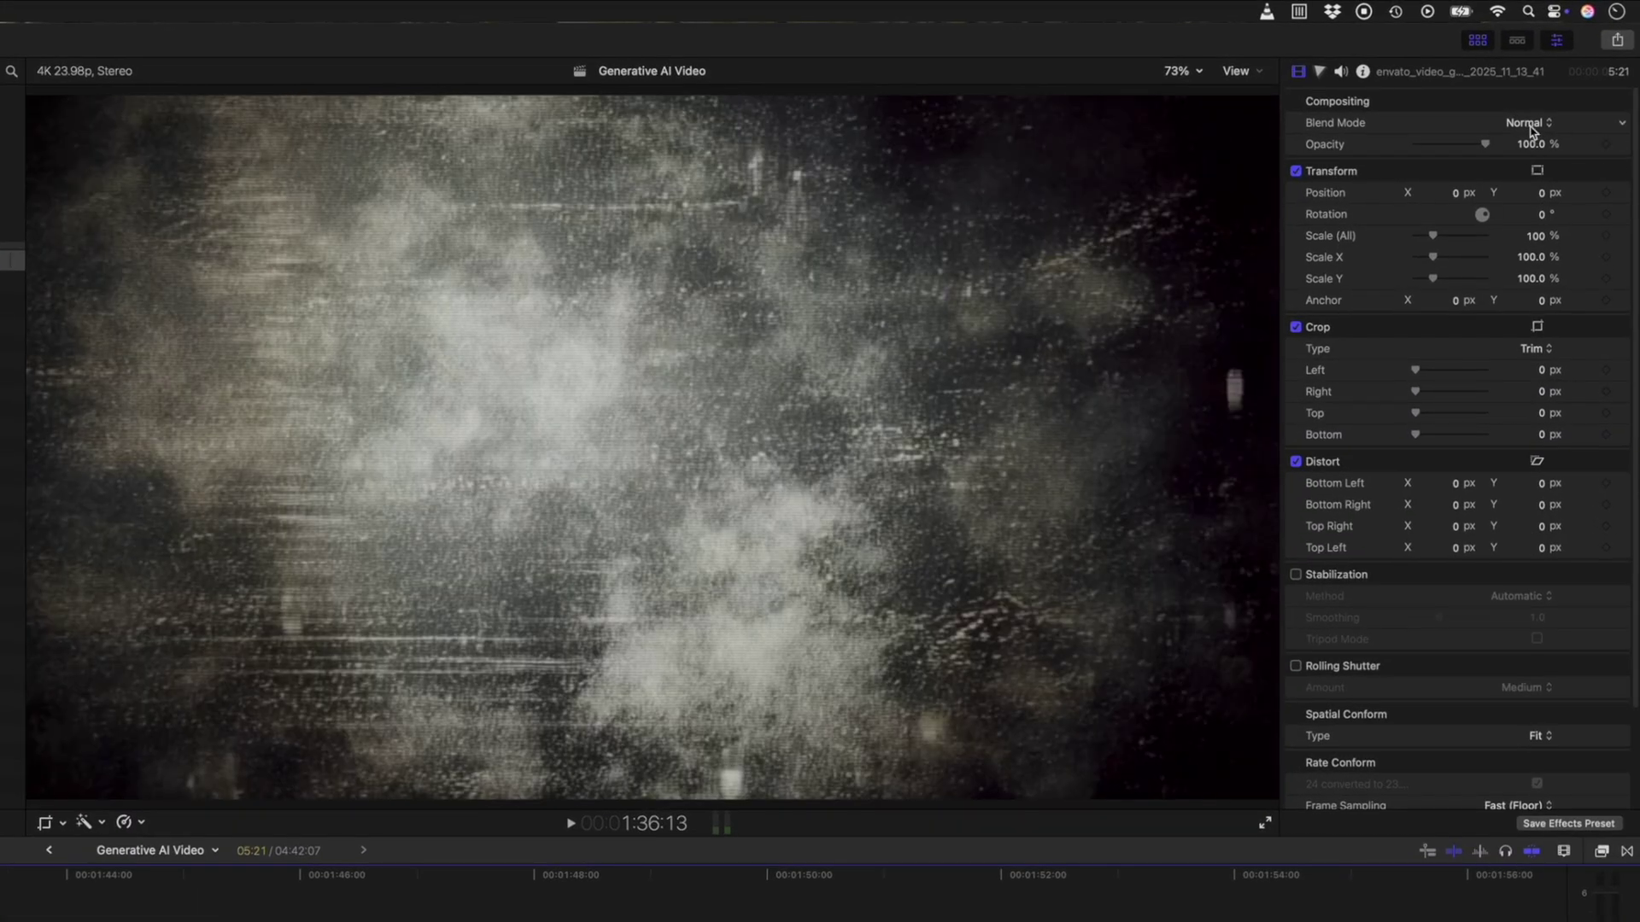
{"action": "left_click", "coordinate": [1538, 122]}
{"action": "left_click", "coordinate": [1534, 372]}
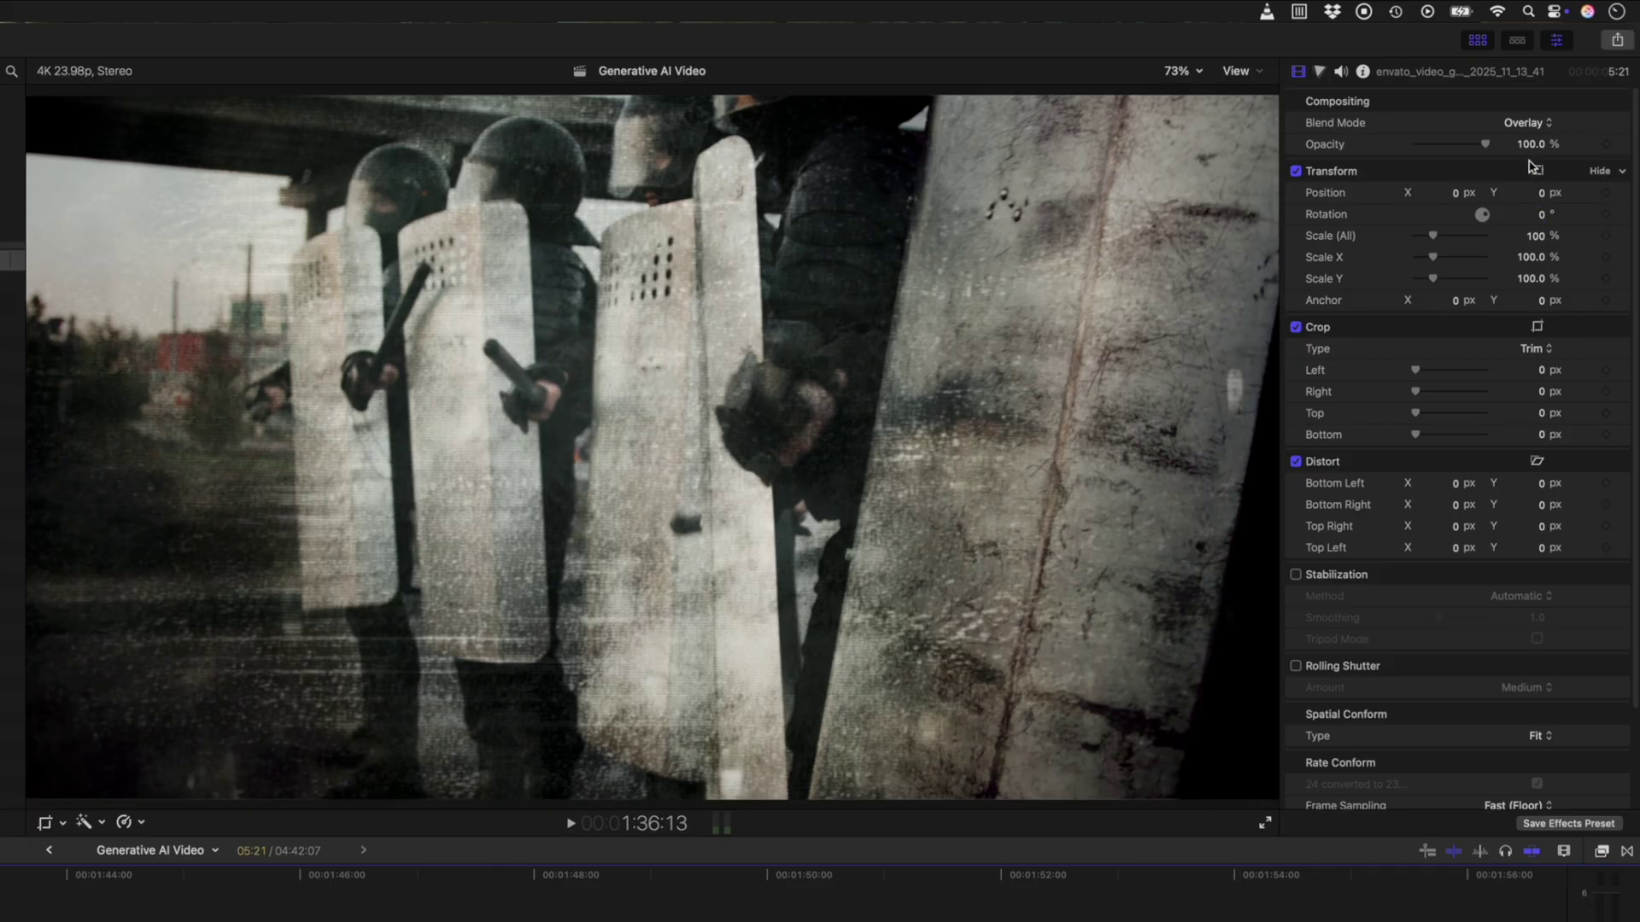
{"action": "key", "text": "Return"}
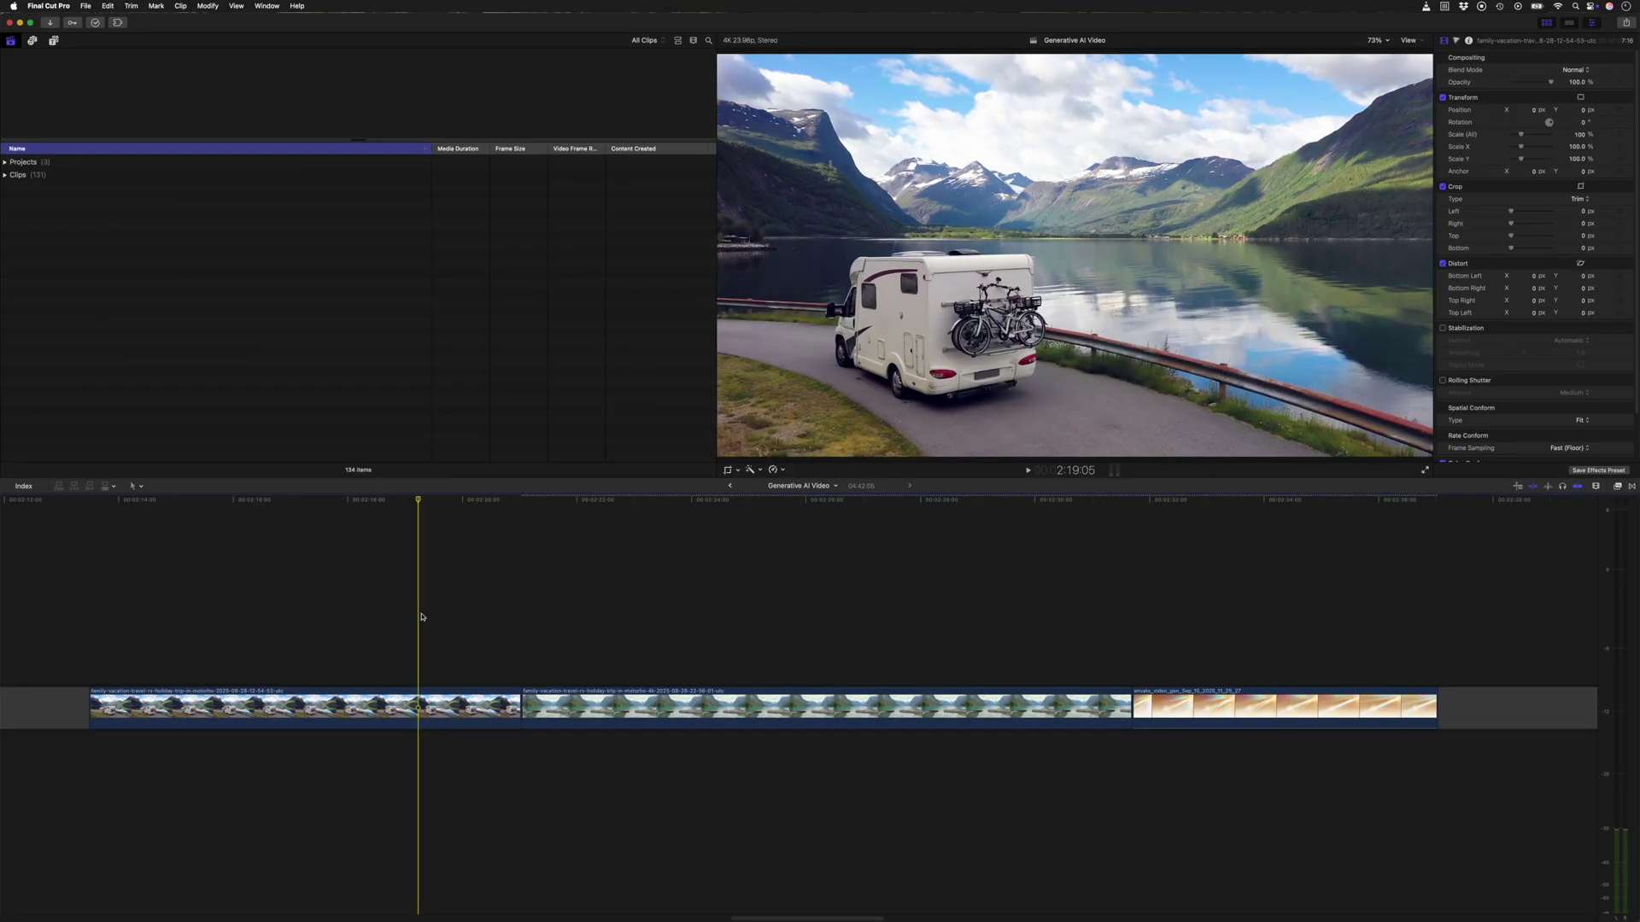
Connect the light leak above the RV footage with Screen blend mode at 75% opacity
{"action": "left_click_drag", "start_coordinate": [1172, 707], "coordinate": [499, 663]}
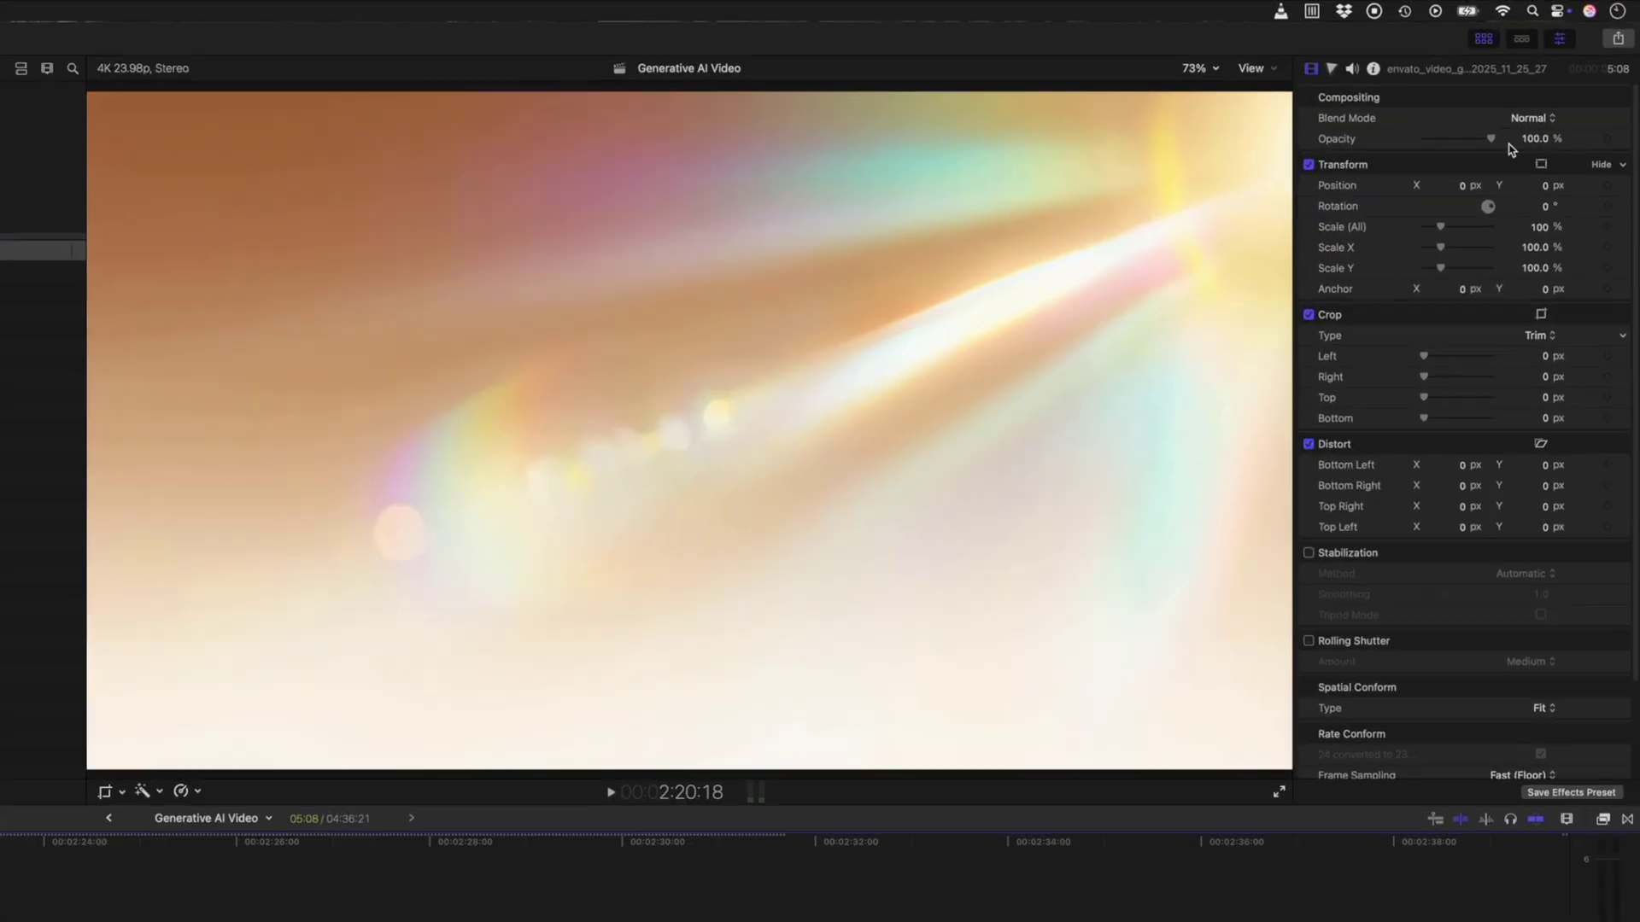
{"action": "left_click", "coordinate": [1530, 117]}
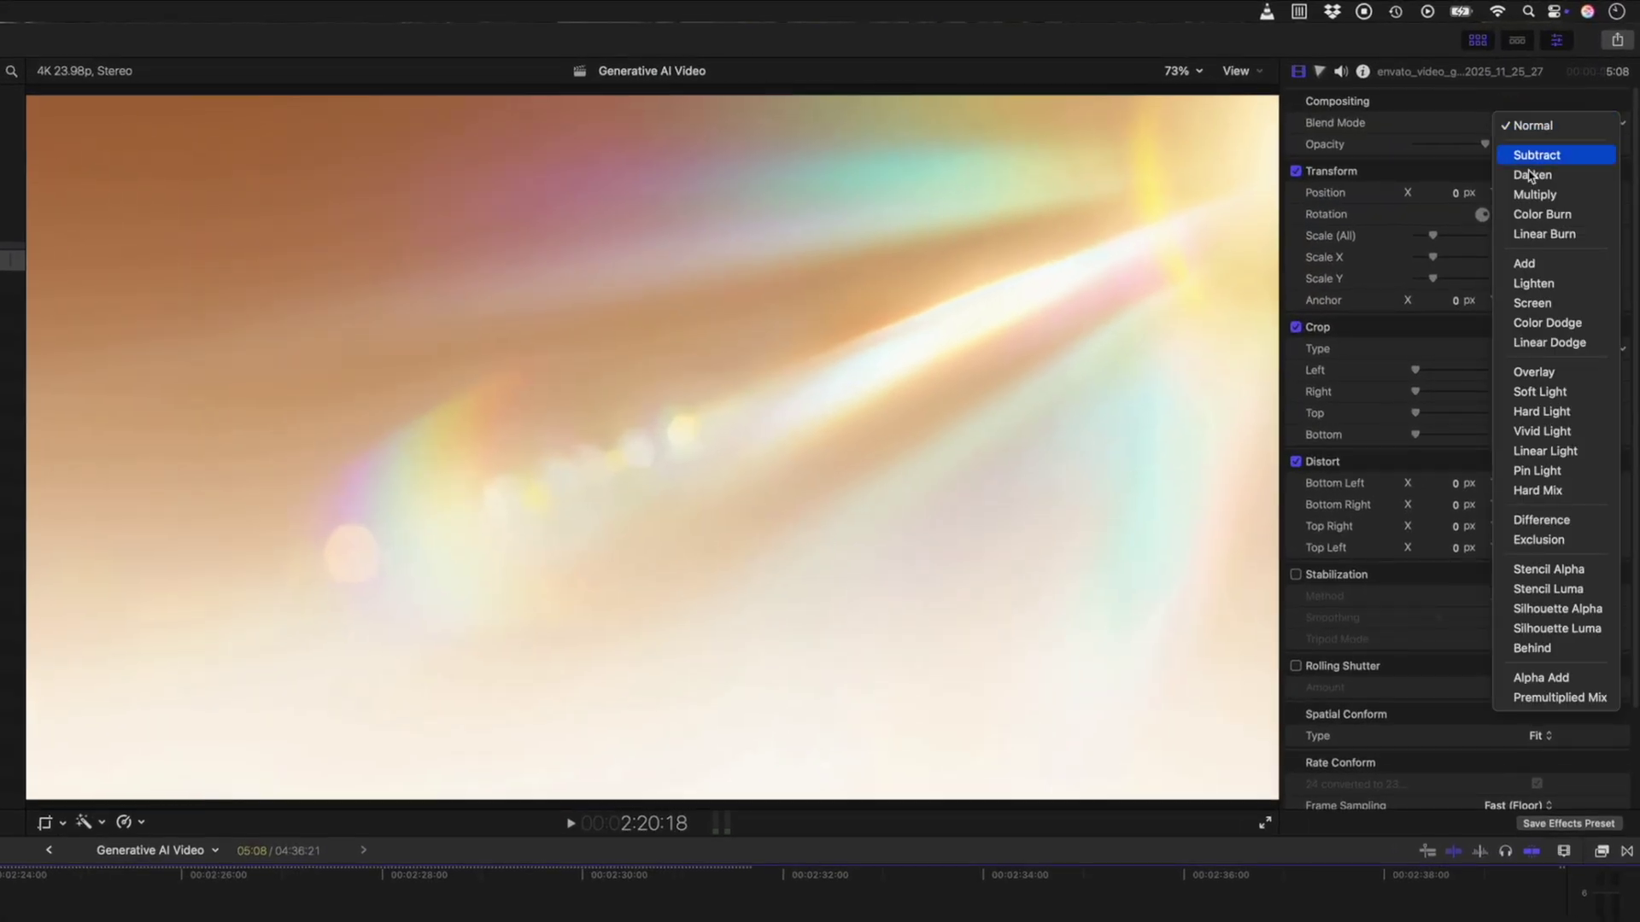
{"action": "left_click", "coordinate": [1533, 303]}
{"action": "type", "text": "75"}
{"action": "key", "text": "Return"}
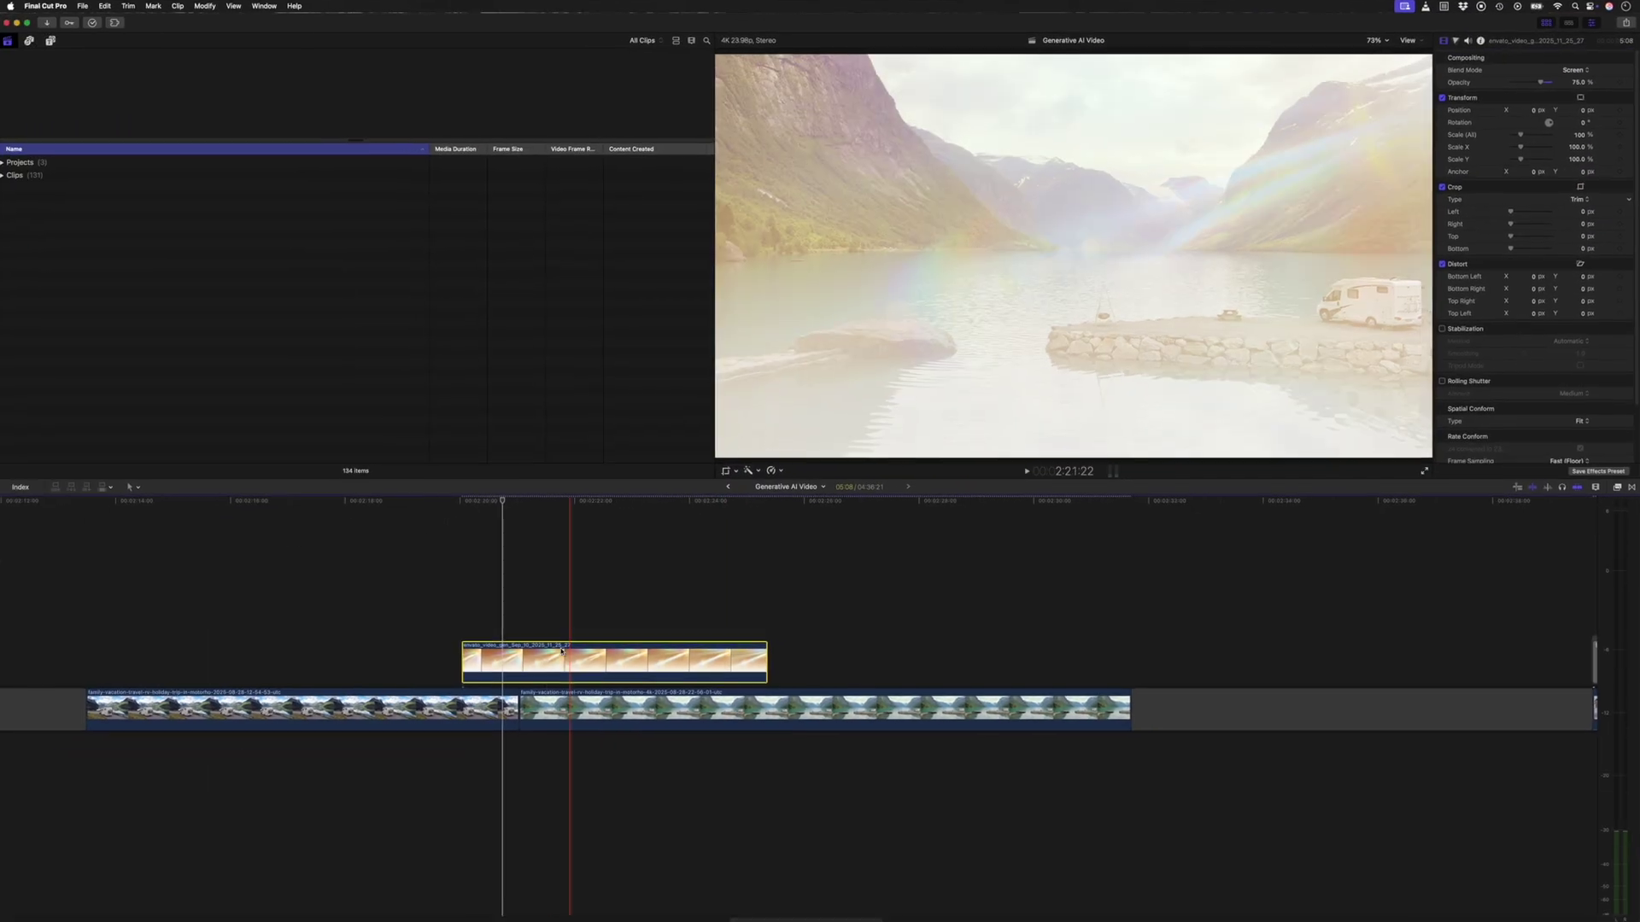
Speed the light leak up to 4x, move it over the RV cut with fades, and preview
{"action": "key", "text": "super+r"}
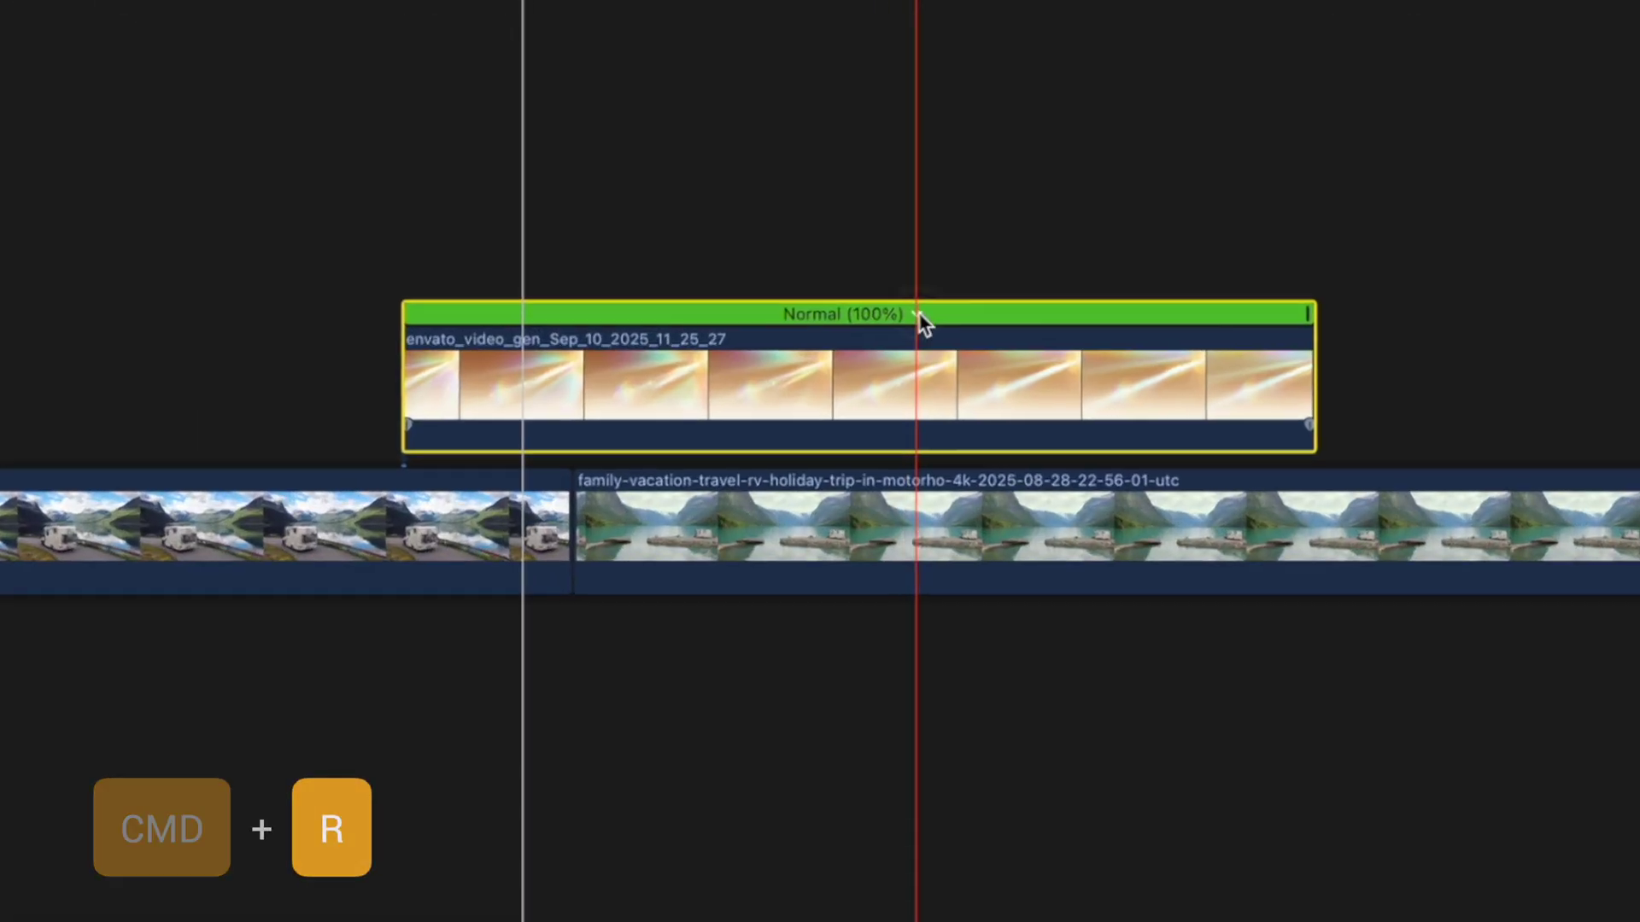
{"action": "left_click", "coordinate": [636, 636]}
{"action": "left_click", "coordinate": [1176, 448]}
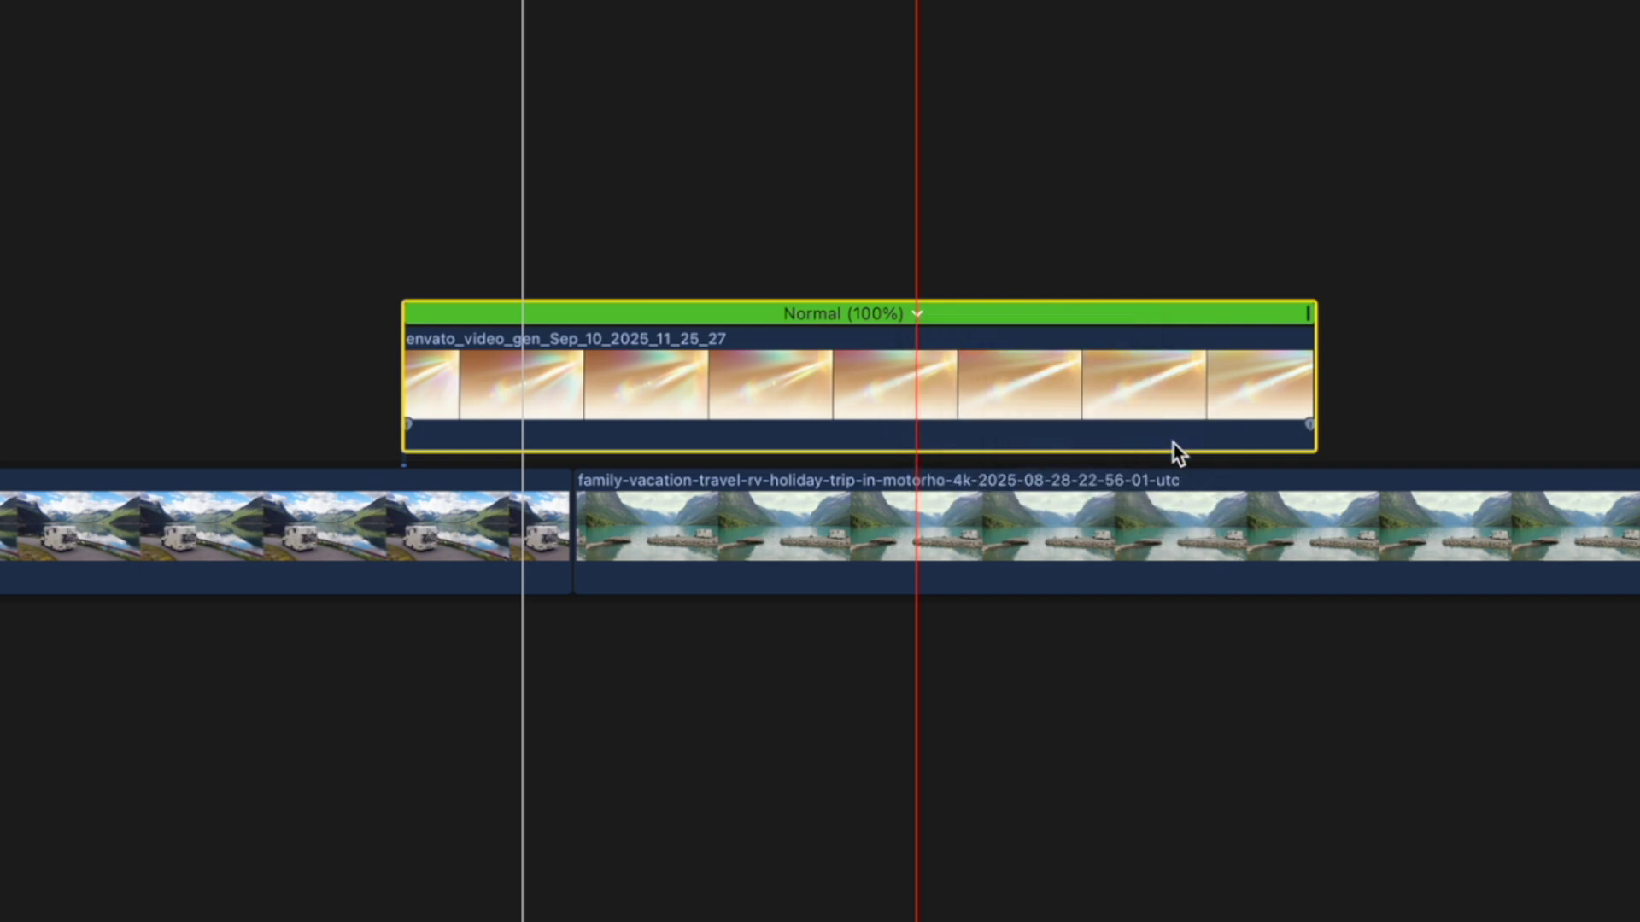
{"action": "left_click_drag", "start_coordinate": [586, 400], "coordinate": [617, 398]}
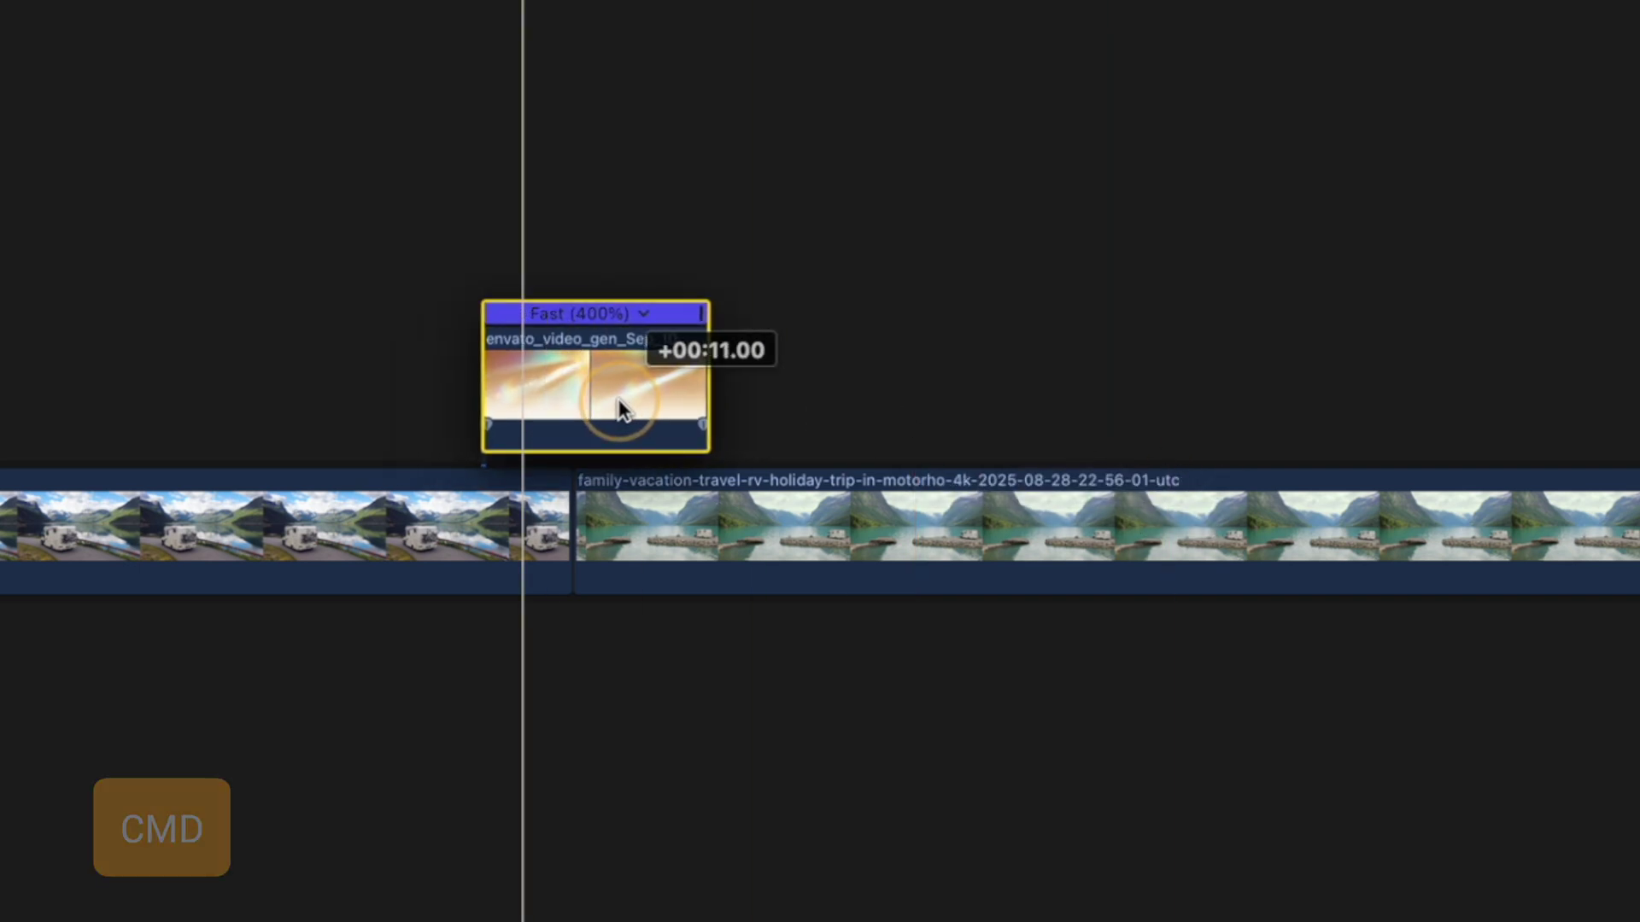
{"action": "key", "text": "super+t"}
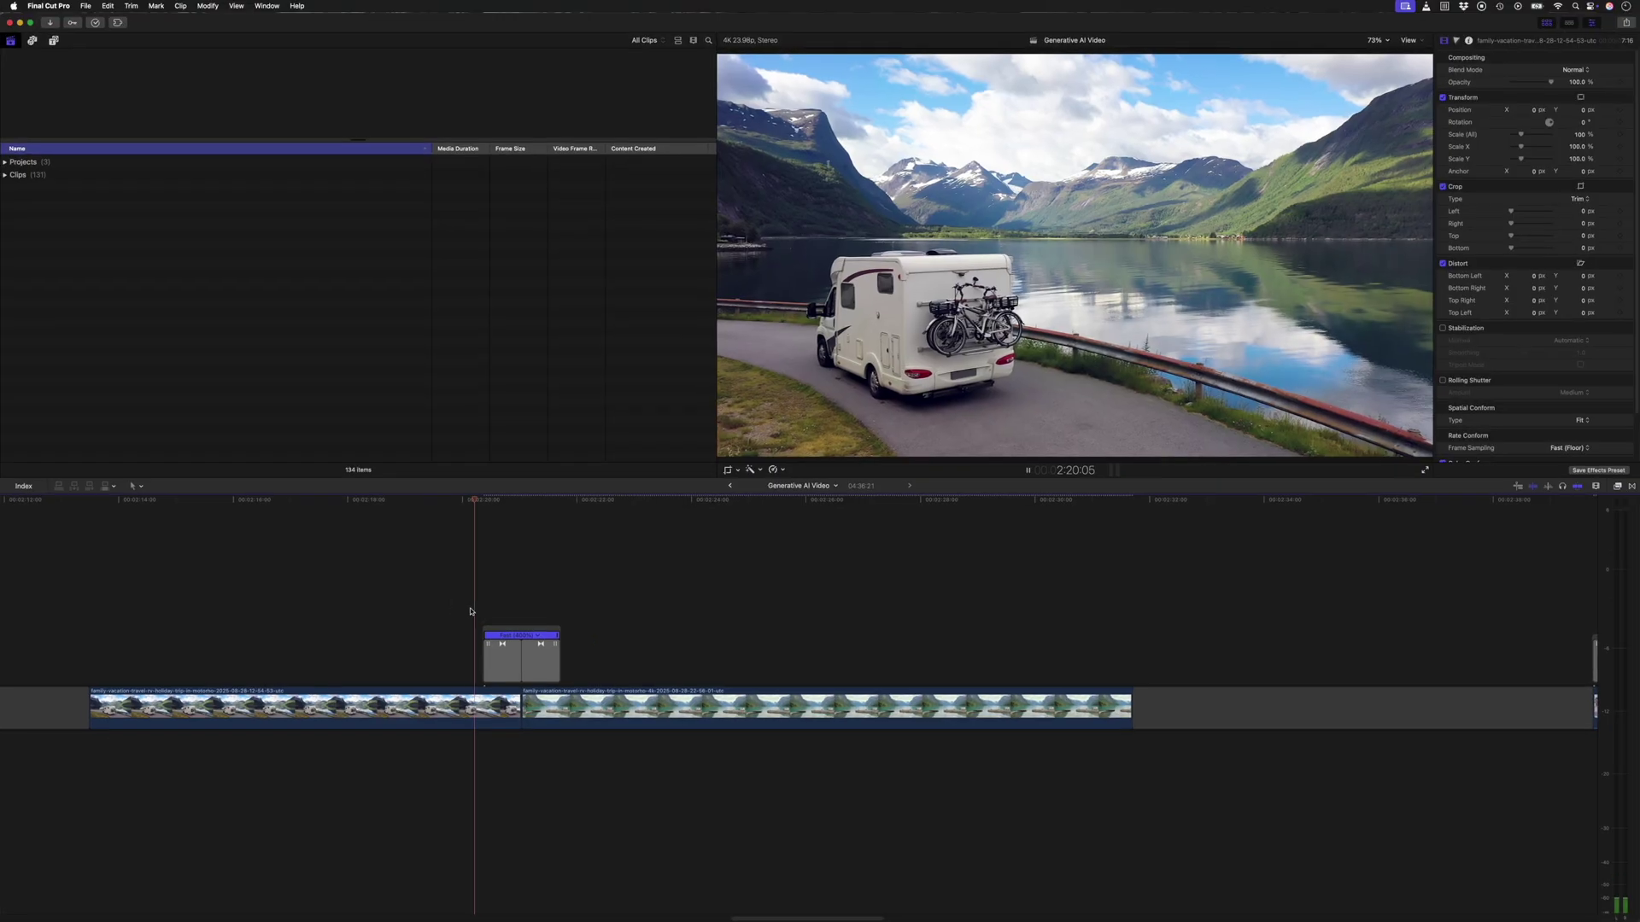
{"action": "key", "text": "space"}
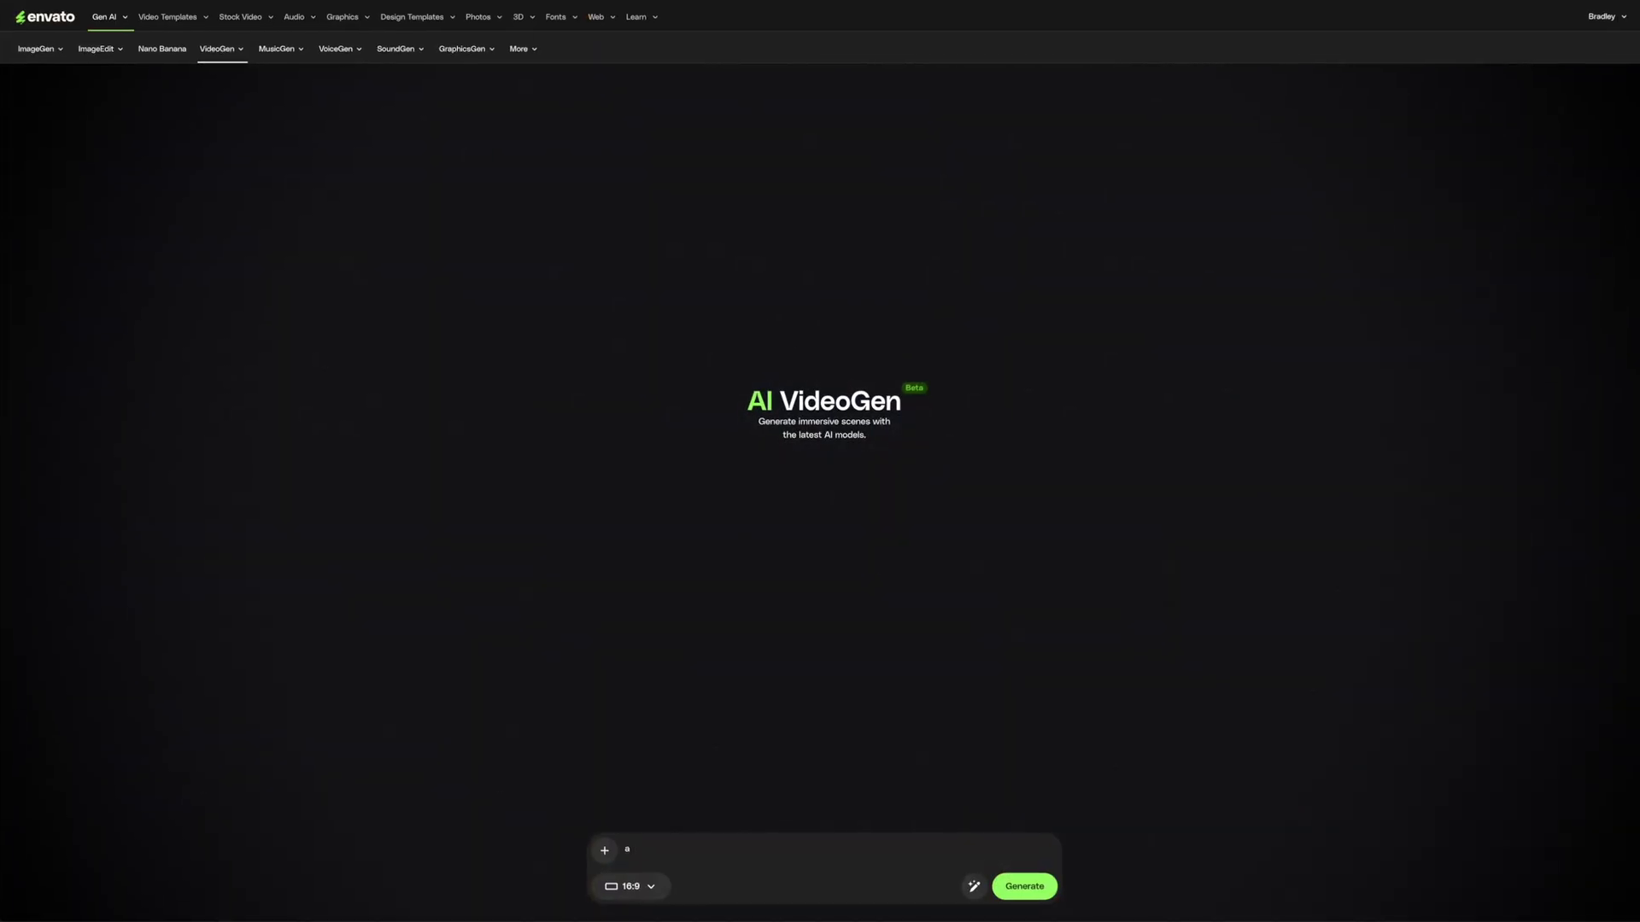
{"action": "type", "text": "static wide shot"}
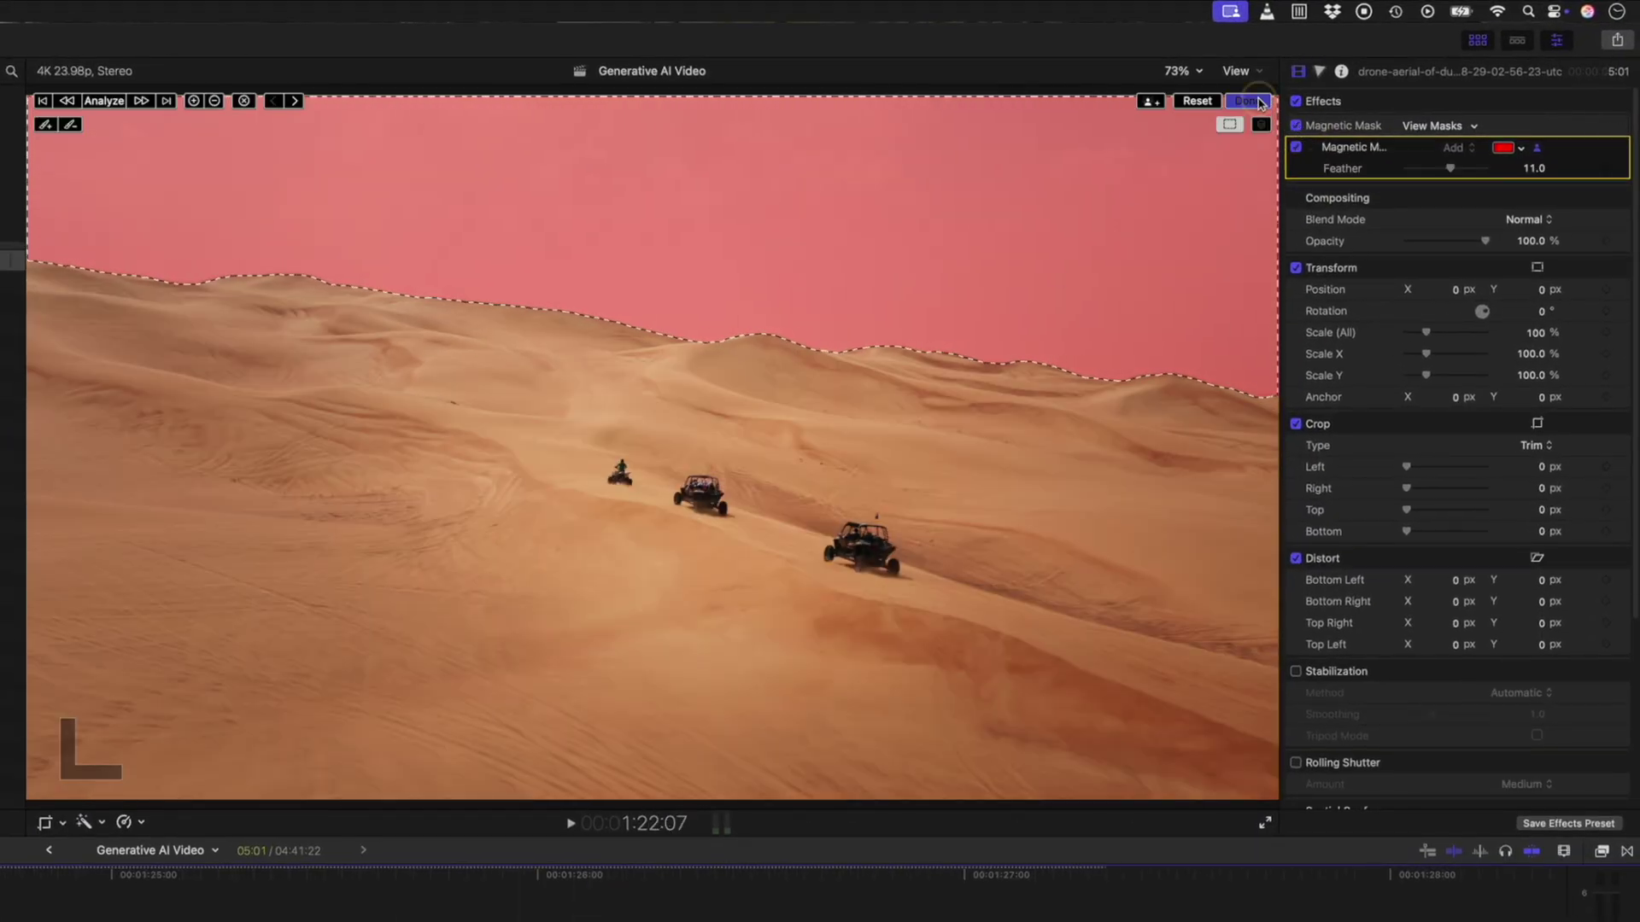
Toggle the desert clip's effects off and on to compare the sky-masked city composite
{"action": "scroll", "coordinate": [1458, 472], "scroll_direction": "down", "scroll_amount": 5}
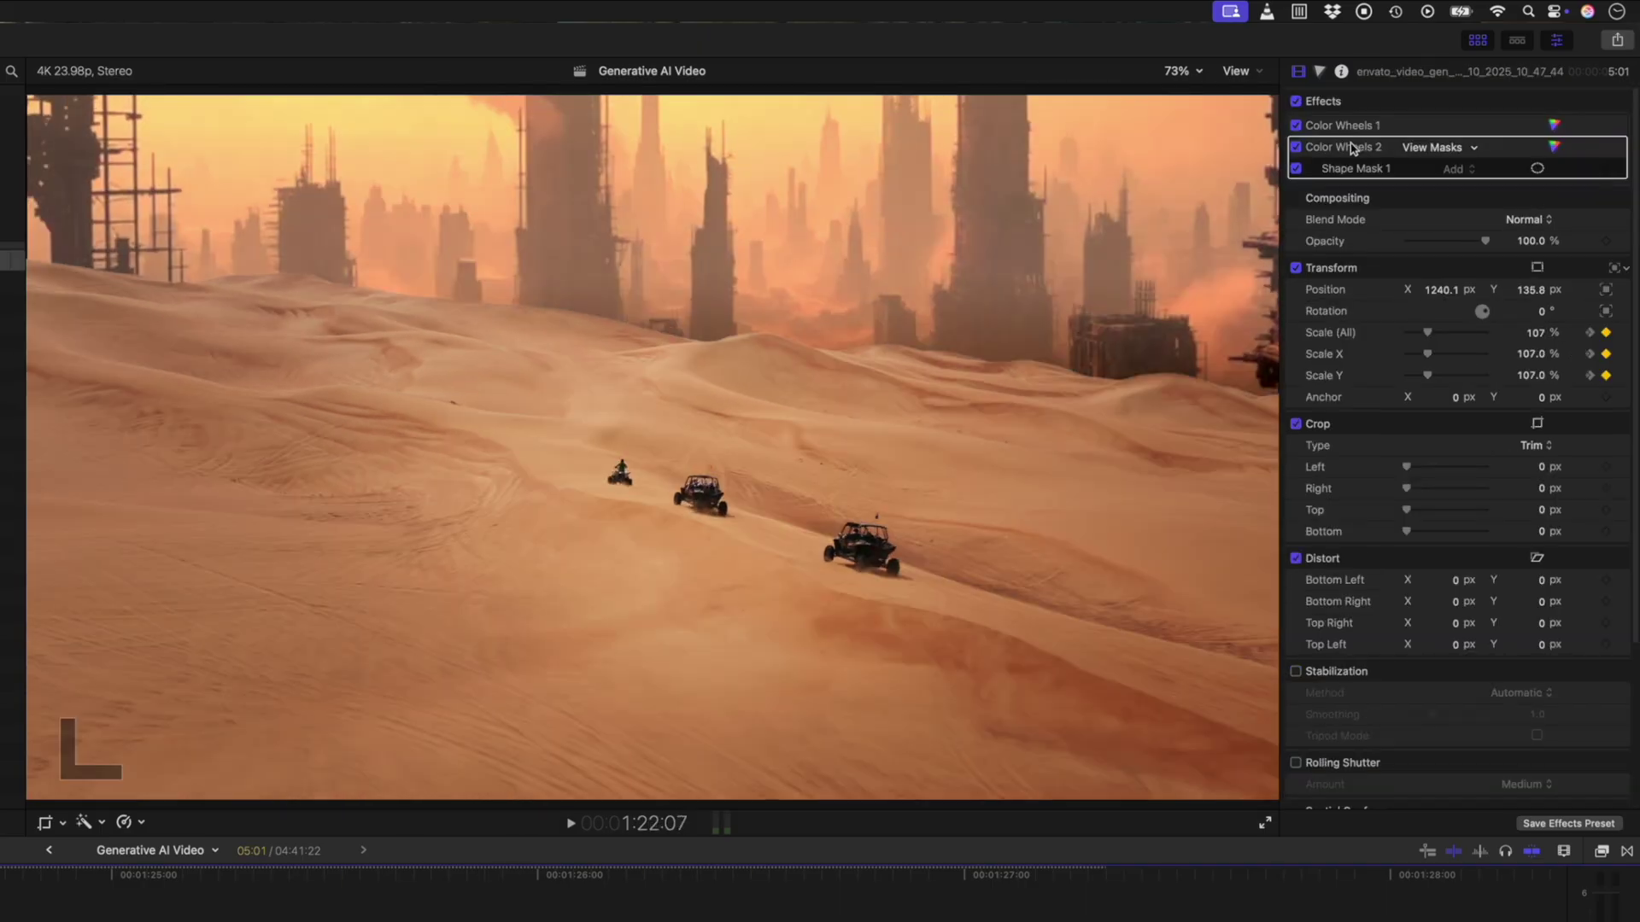
{"action": "left_click", "coordinate": [1296, 102]}
{"action": "left_click", "coordinate": [1296, 102]}
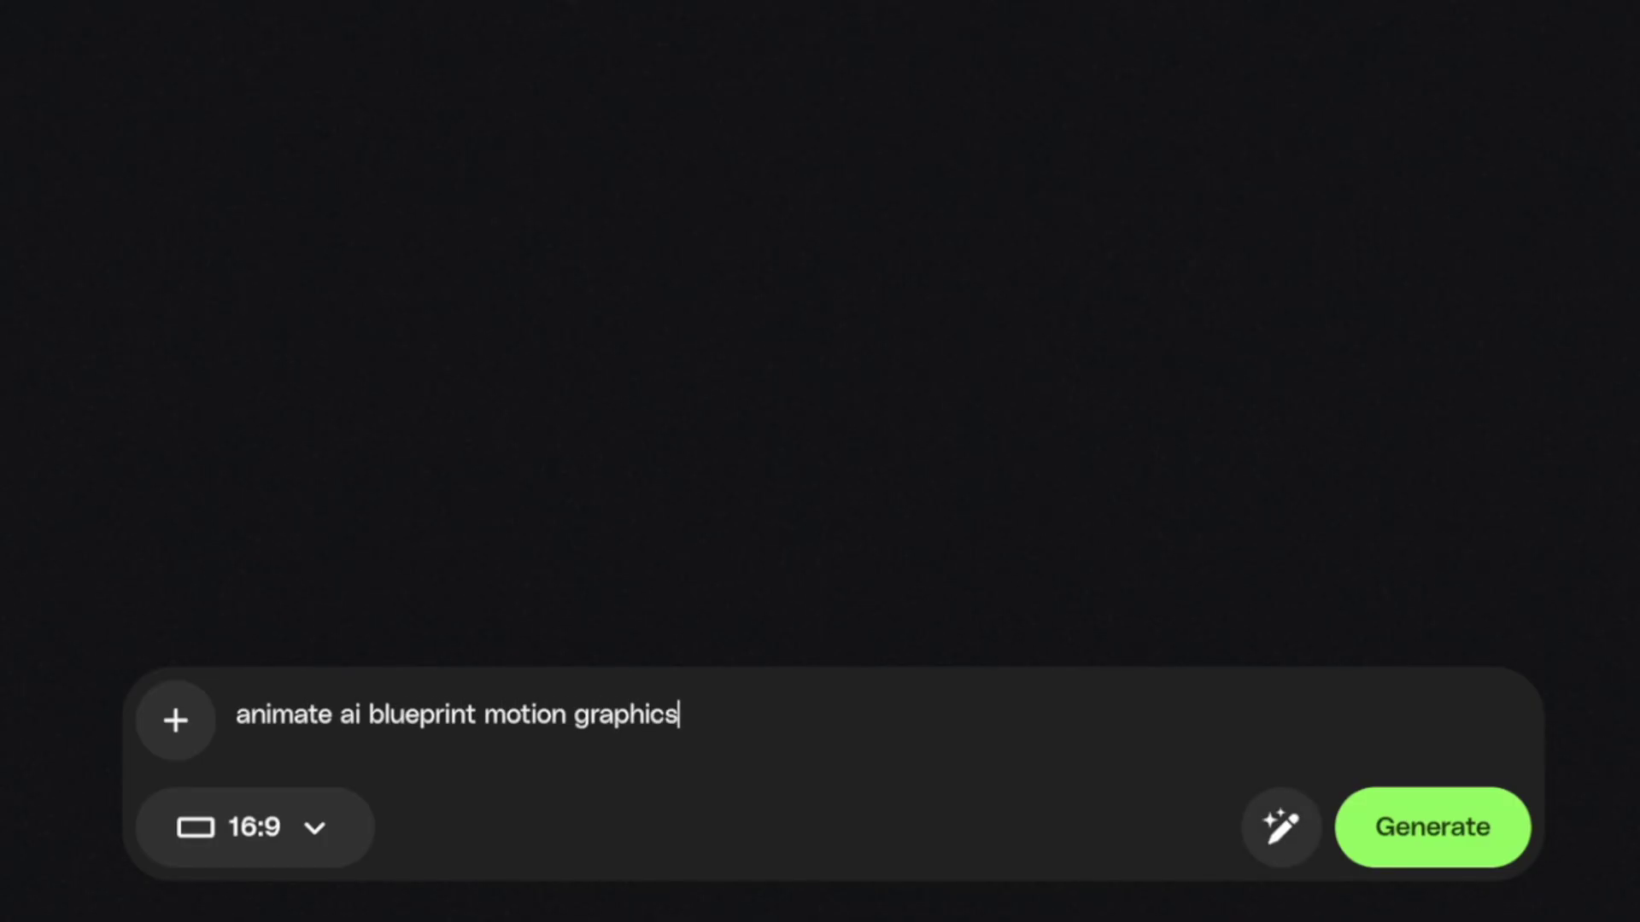
Enhance the prompt and generate the blueprint clip, then trim 8 s from its start and 10 s from its end
{"action": "left_click", "coordinate": [1286, 826]}
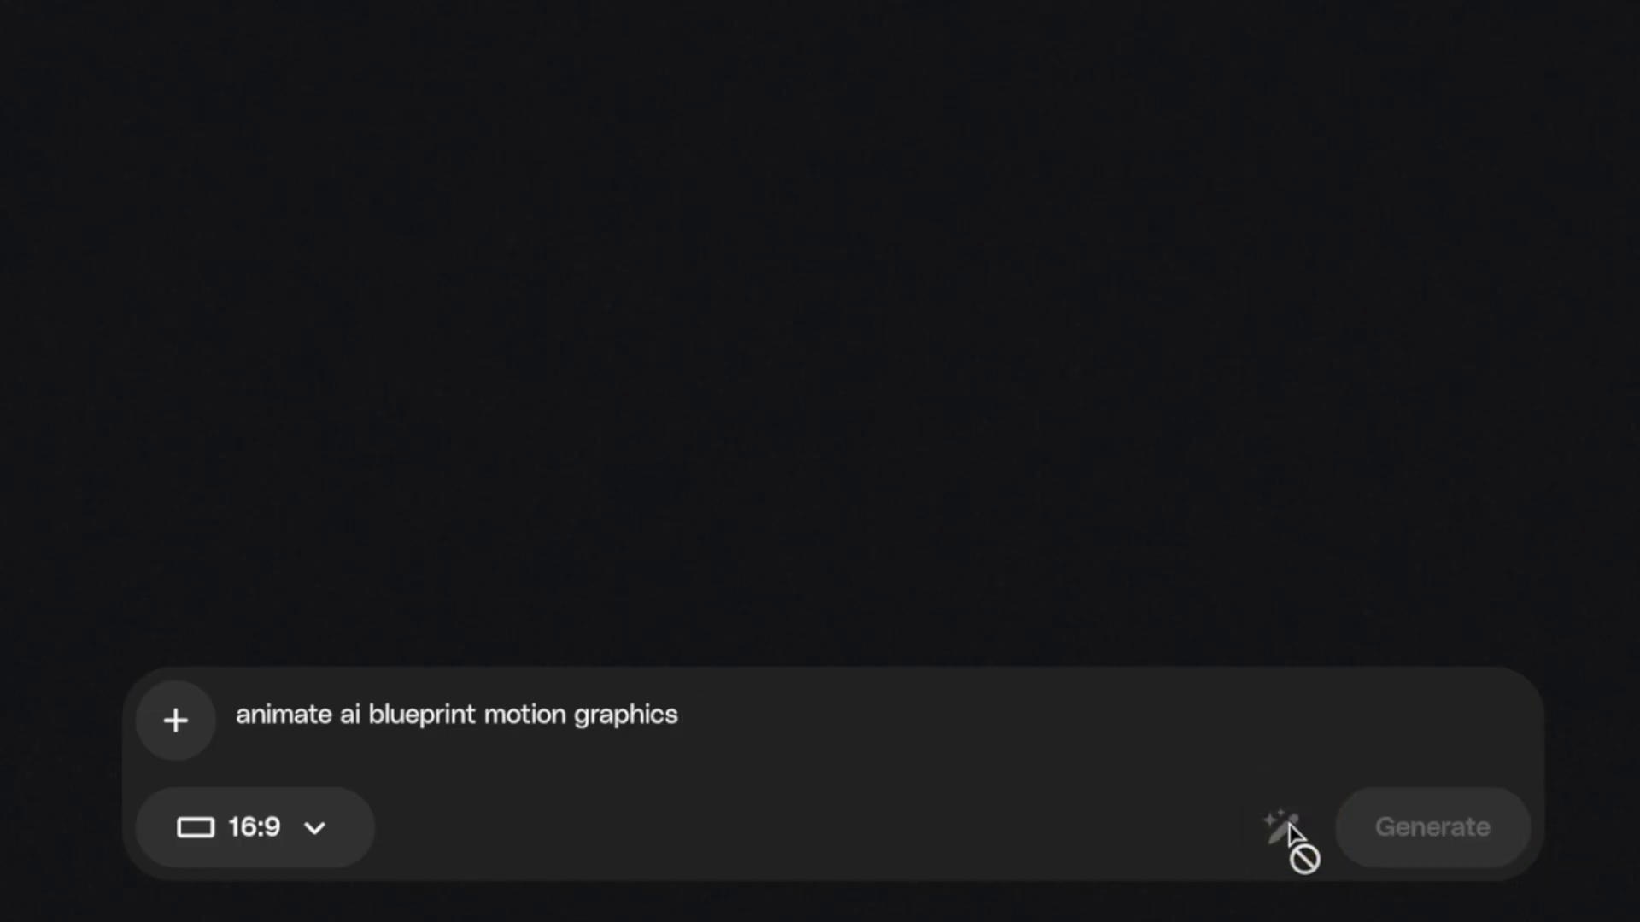
{"action": "left_click", "coordinate": [1364, 857]}
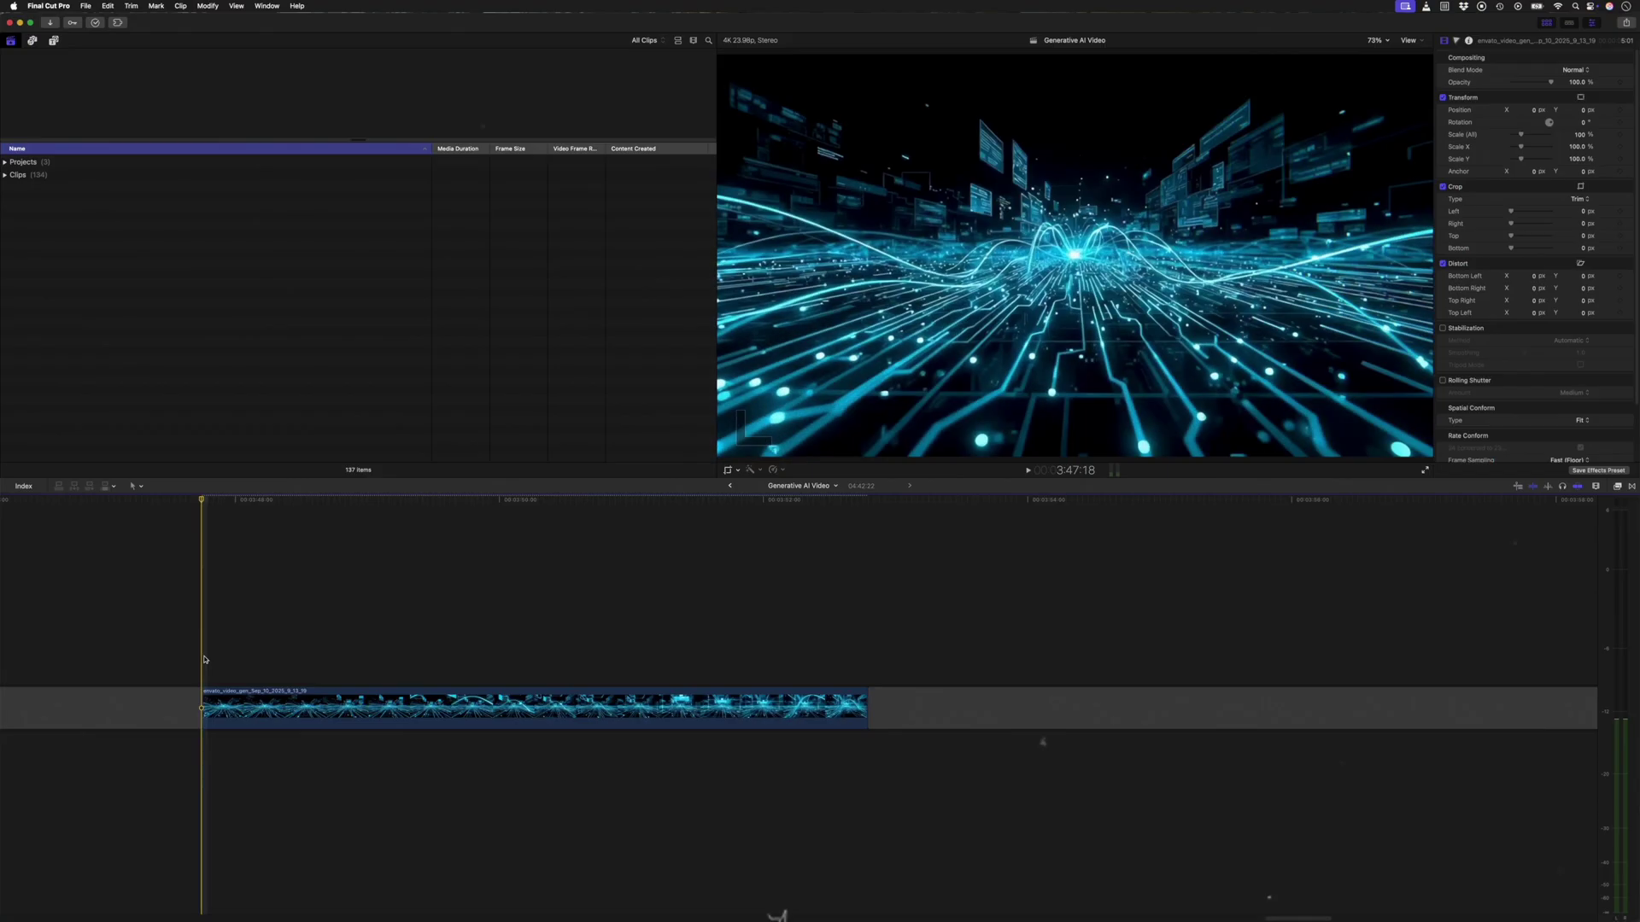
{"action": "left_click_drag", "start_coordinate": [203, 696], "coordinate": [270, 697]}
{"action": "left_click_drag", "start_coordinate": [868, 702], "coordinate": [806, 702]}
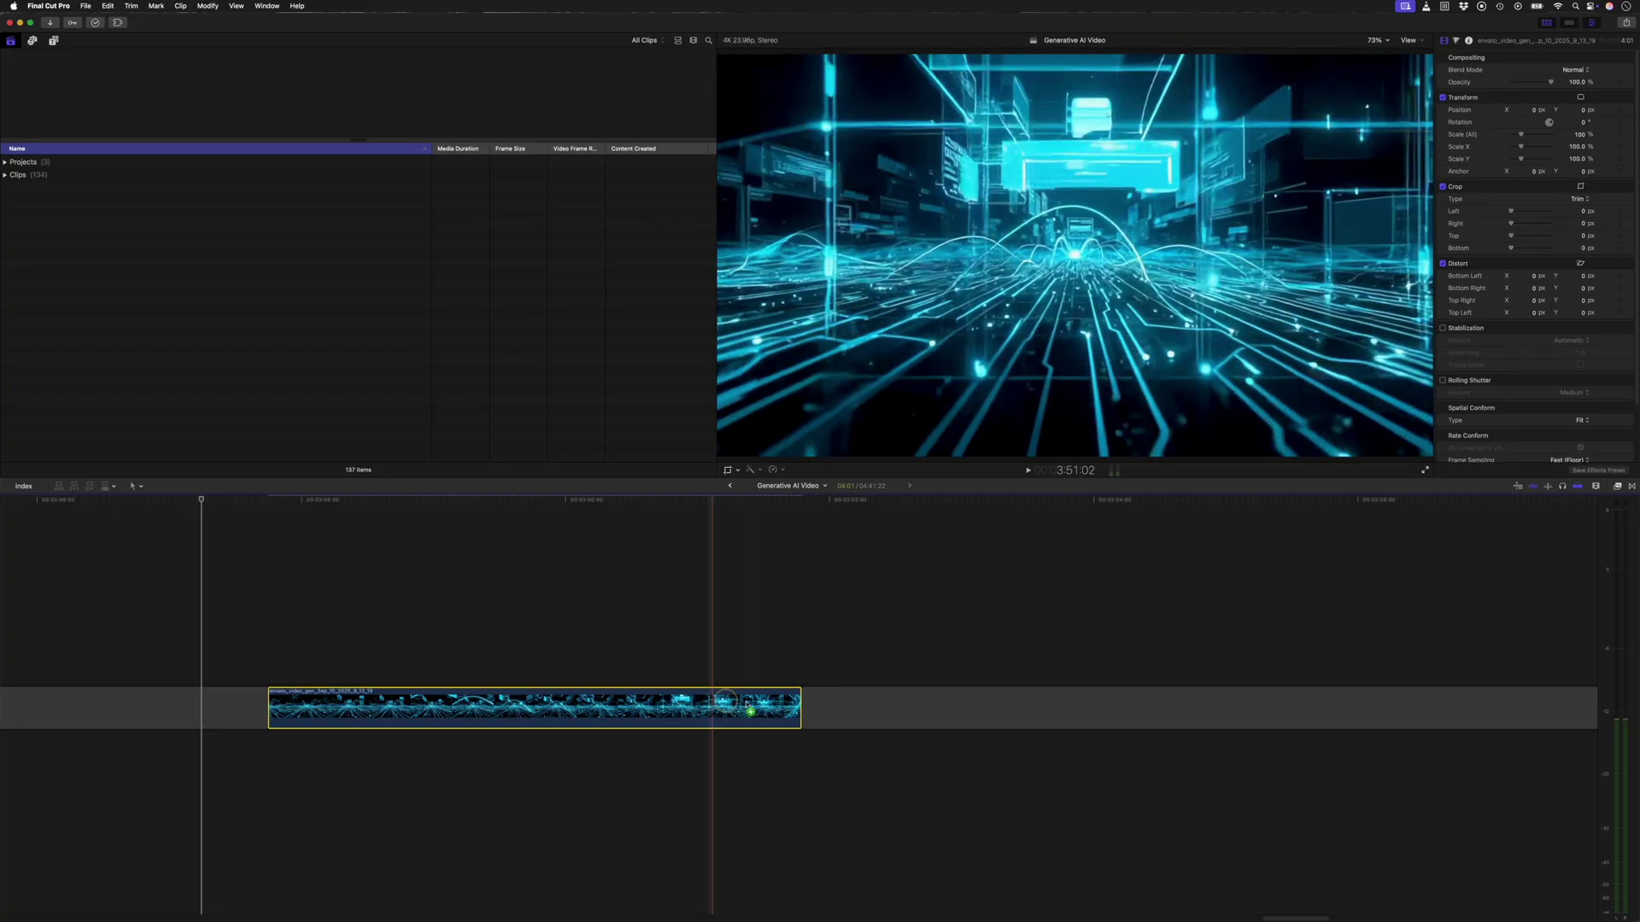
Paste a copy of the clip after the original and join the two with a cross-dissolve
{"action": "key", "text": "super+v"}
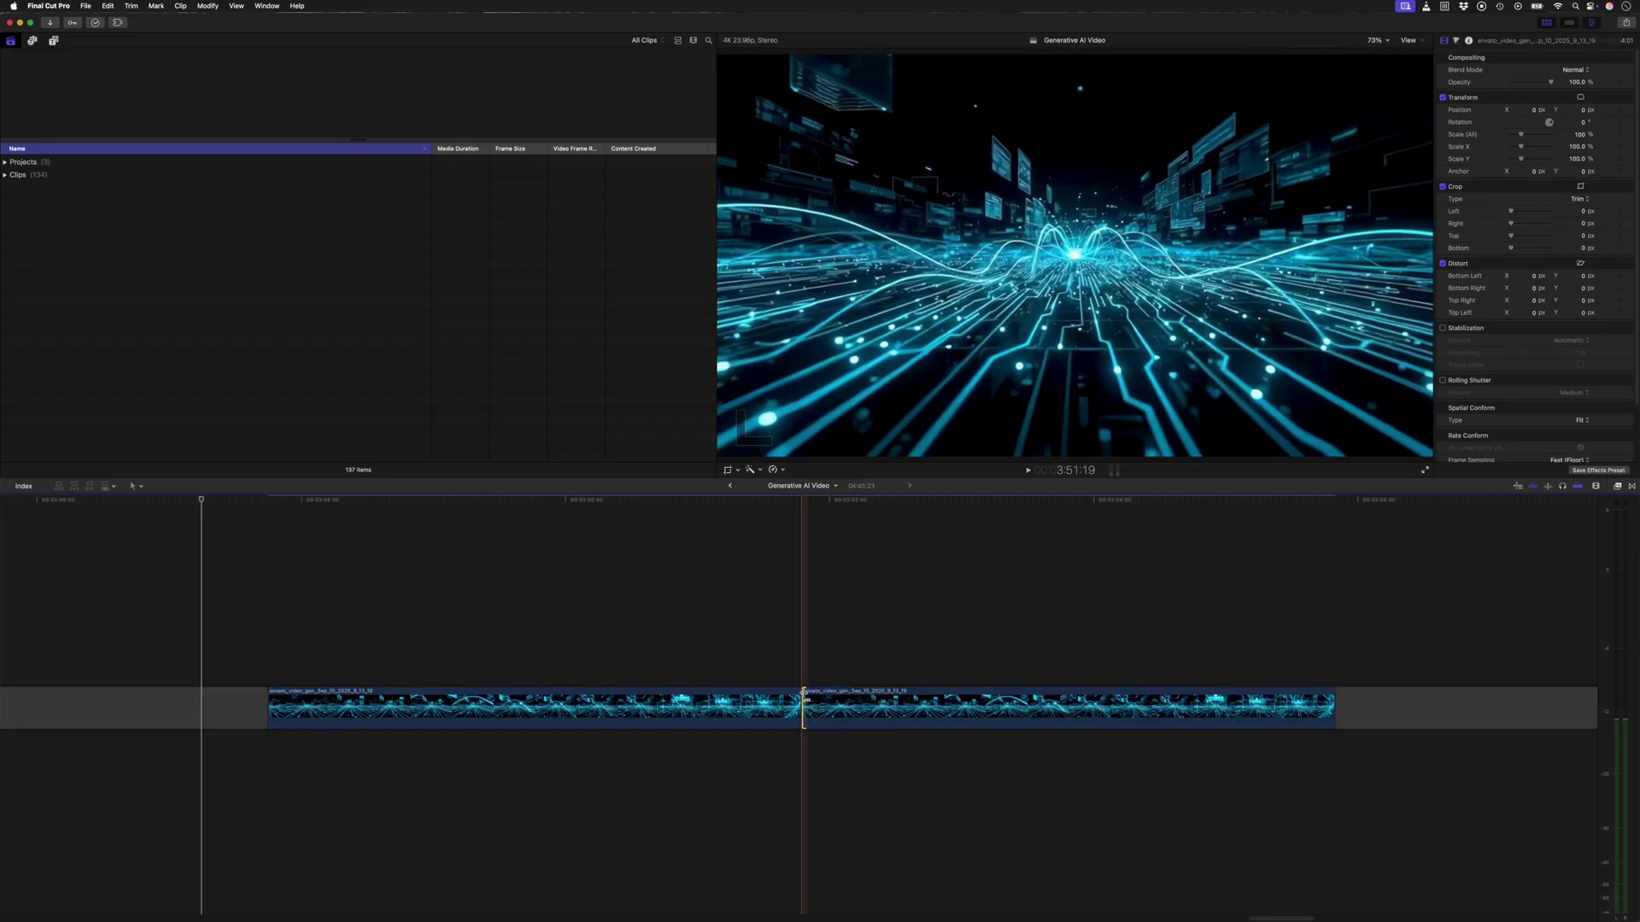
{"action": "key", "text": "super+t"}
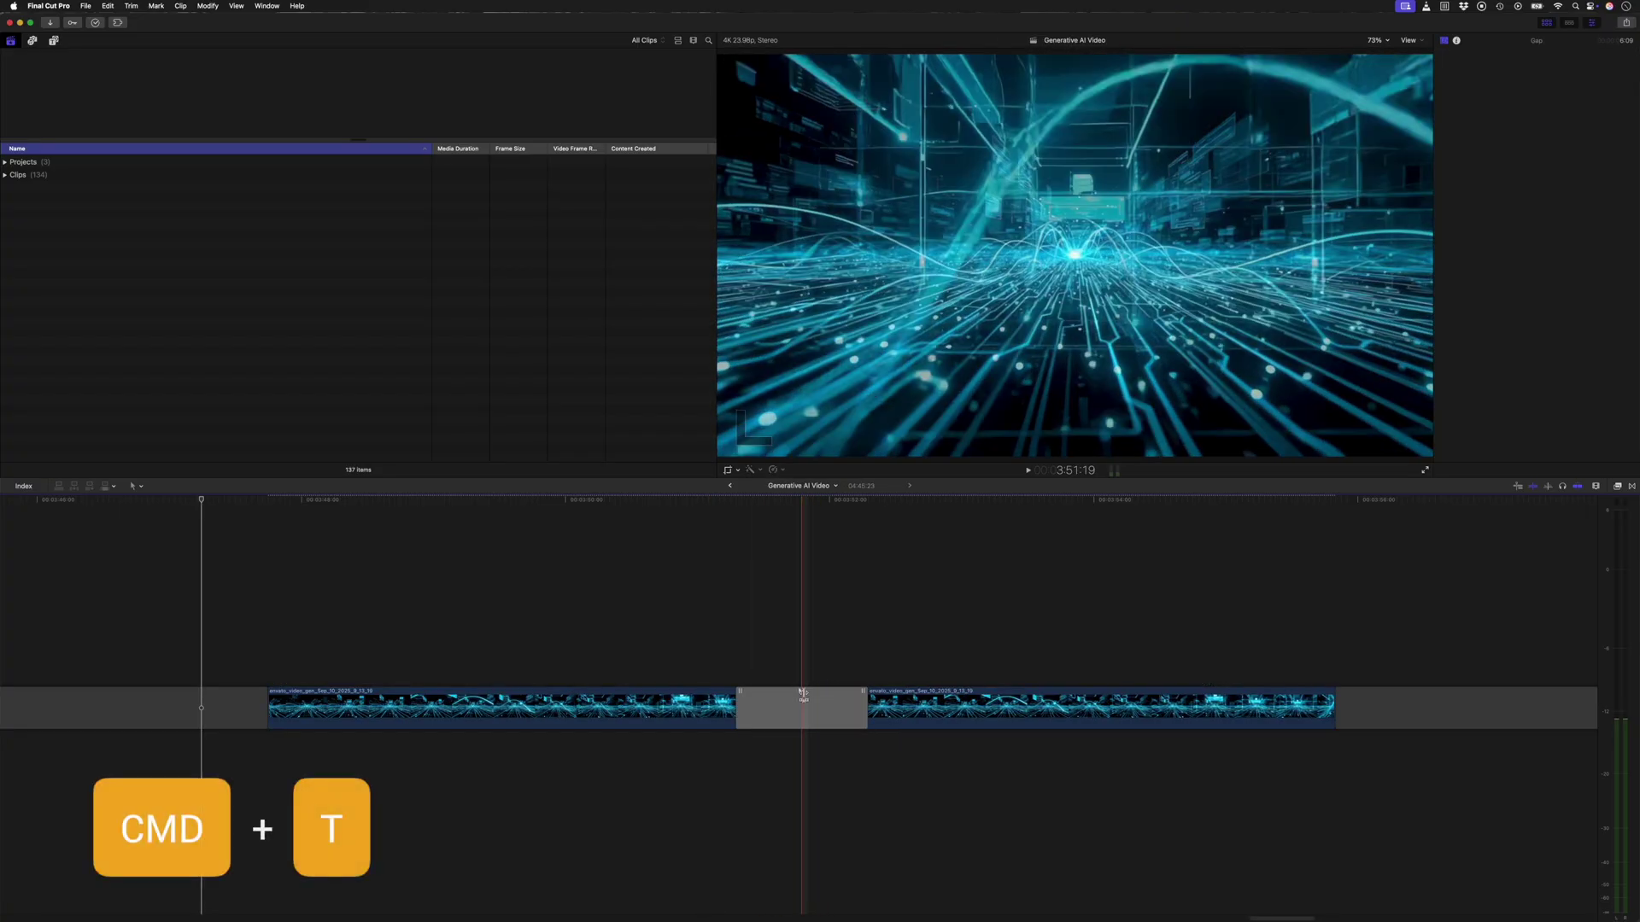
{"action": "left_click", "coordinate": [615, 670]}
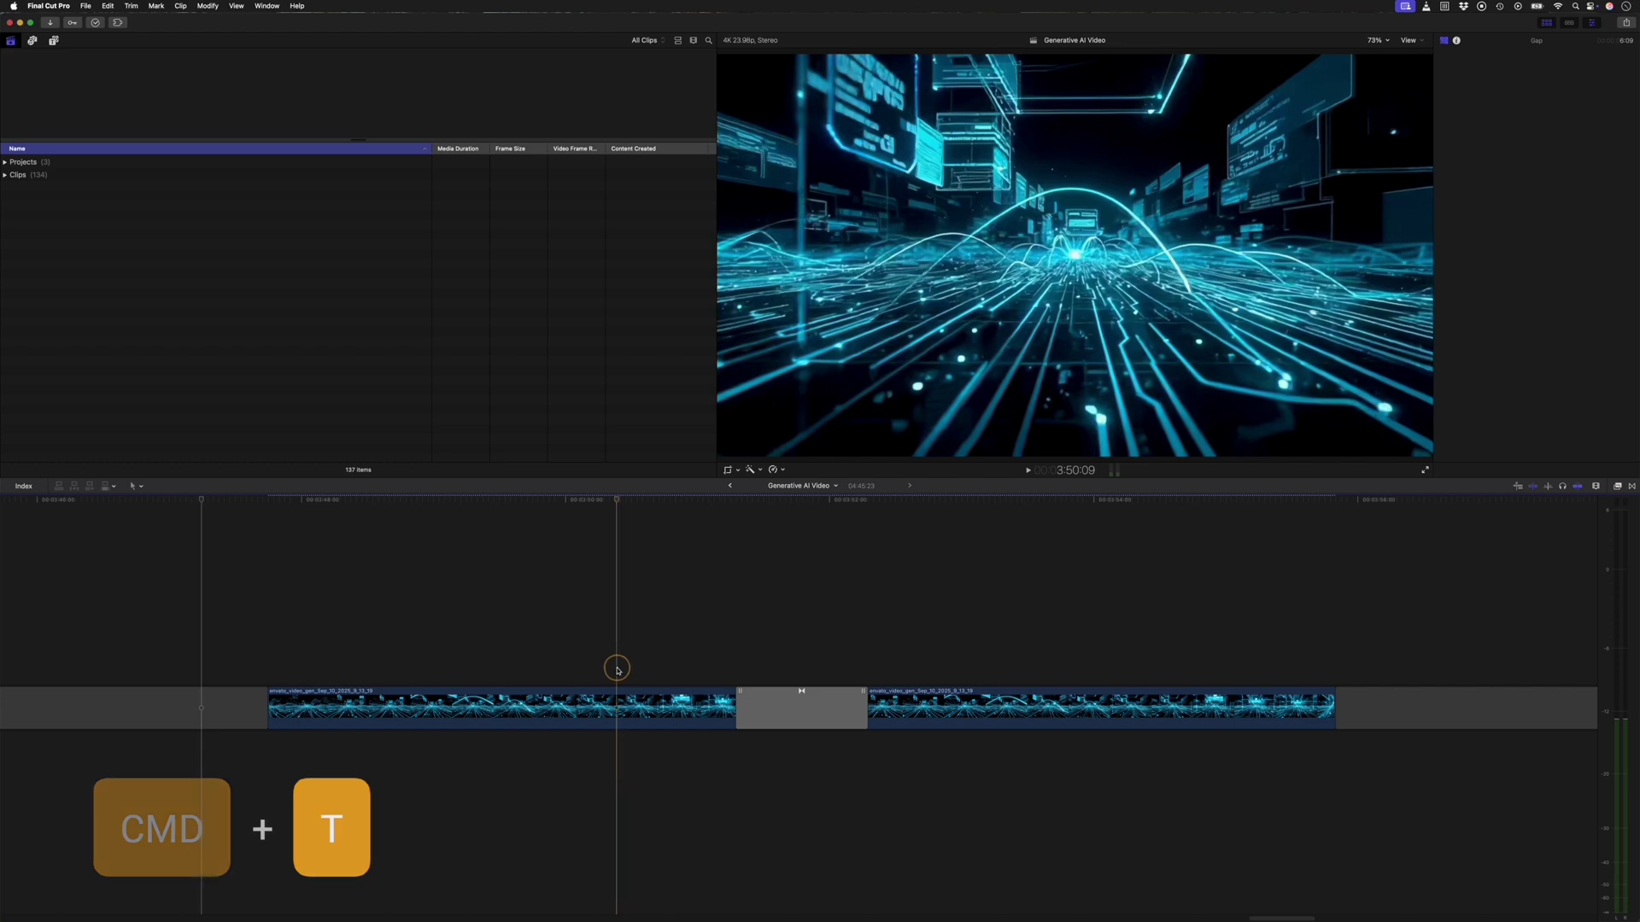
Add a Gaussian blur to the first clip with Amount, Horizontal and Vertical set to 40
{"action": "key", "text": "super+4"}
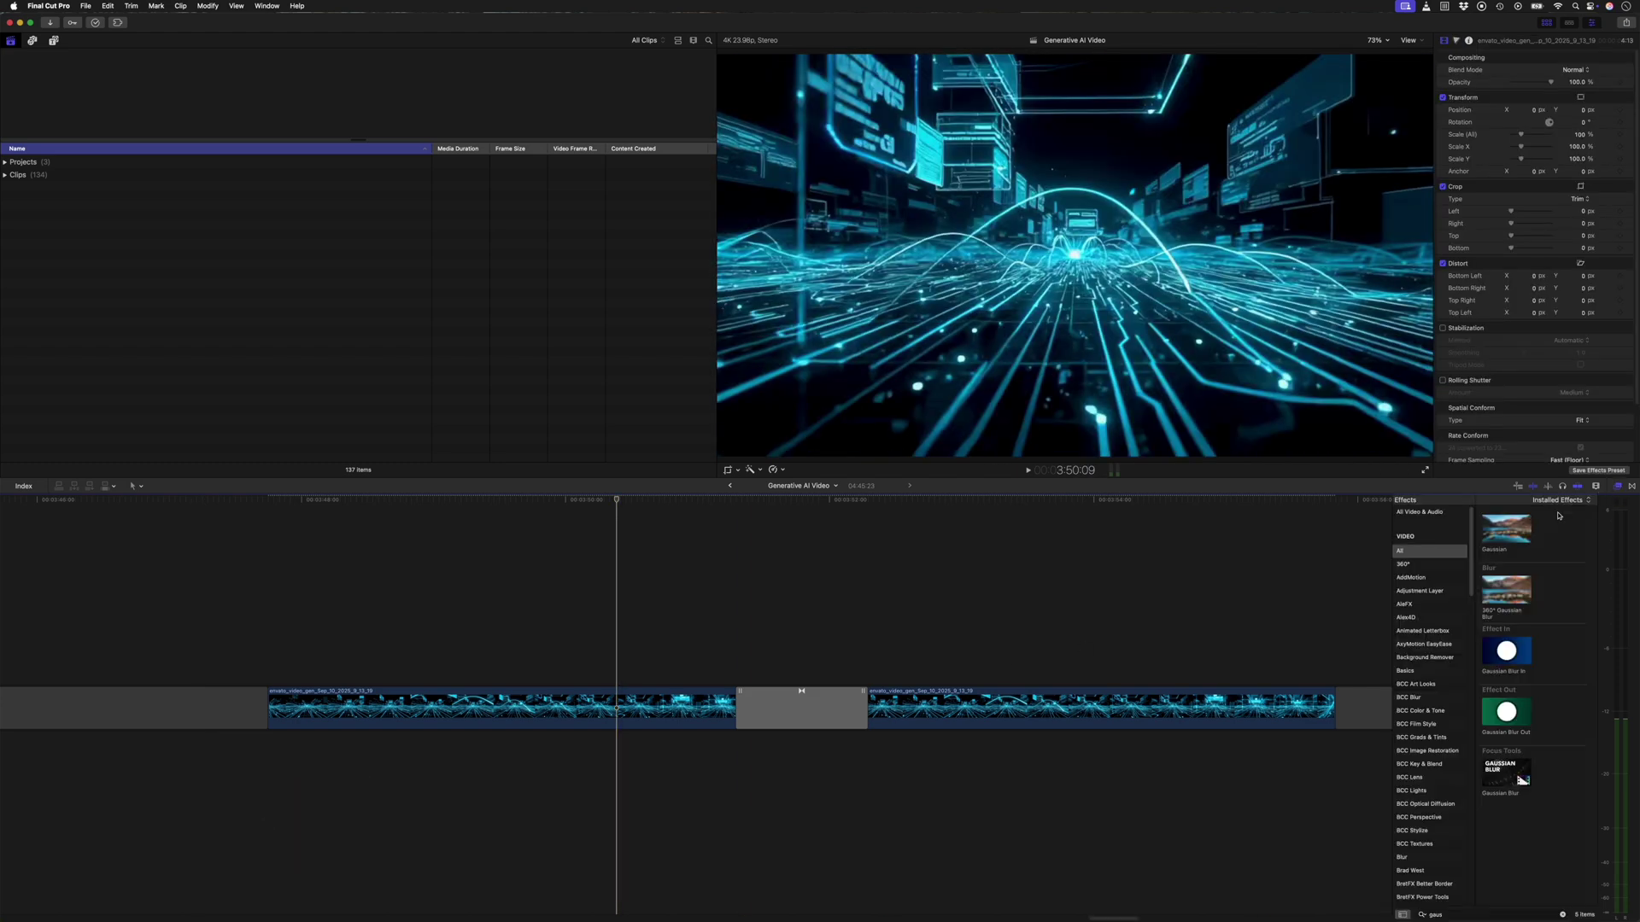
{"action": "left_click_drag", "start_coordinate": [654, 702], "coordinate": [655, 702]}
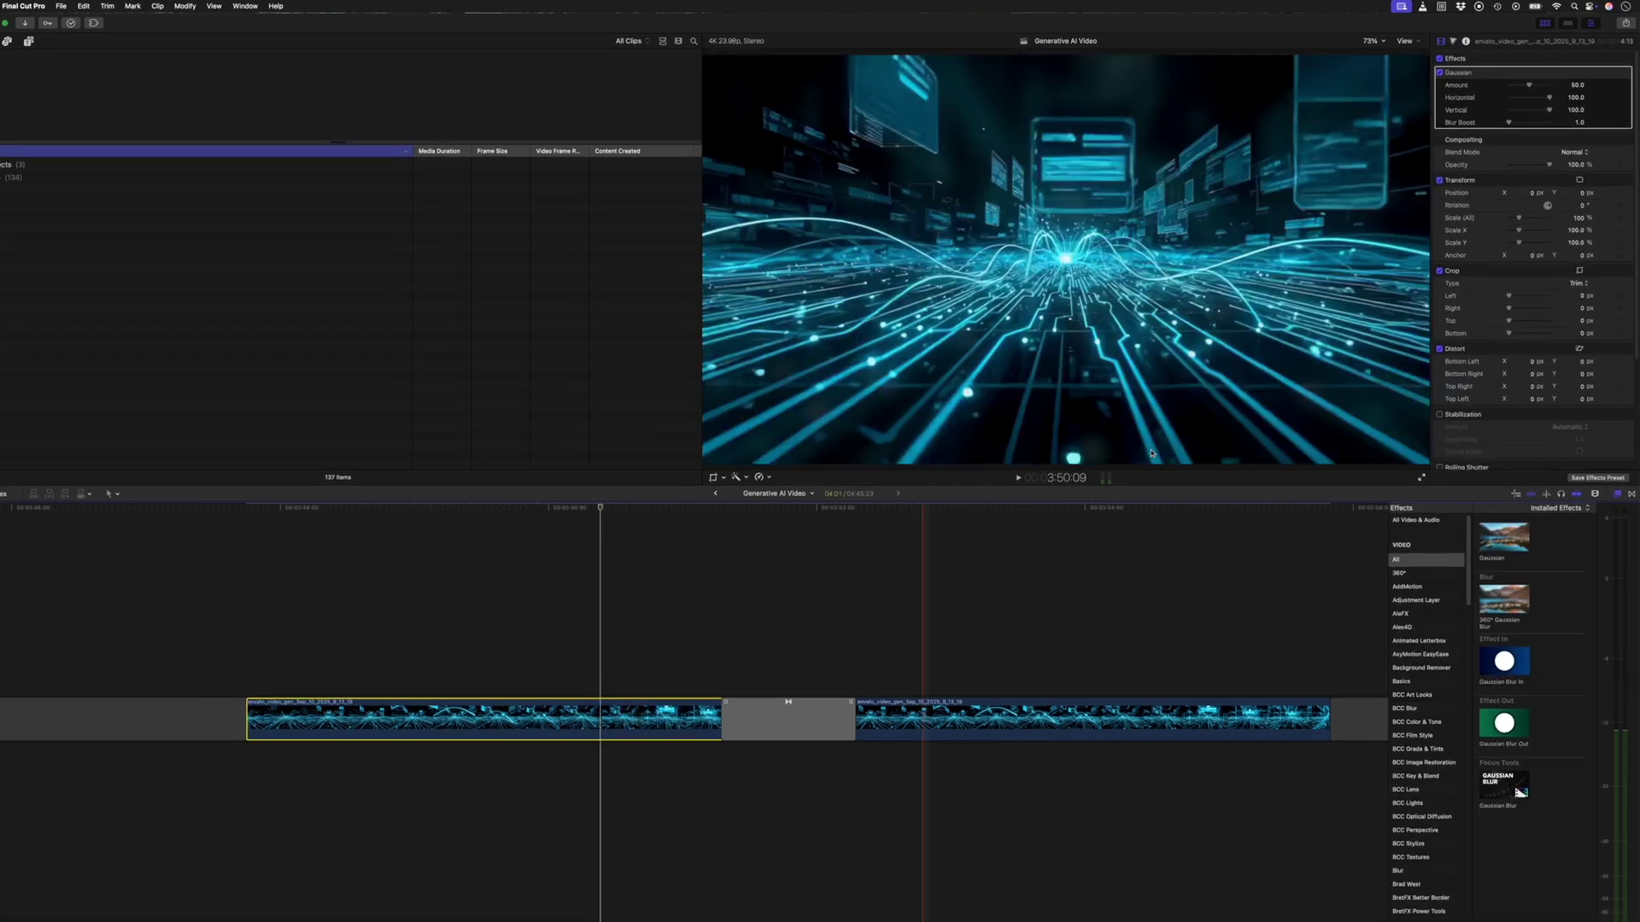
{"action": "type", "text": "40"}
{"action": "key", "text": "Tab"}
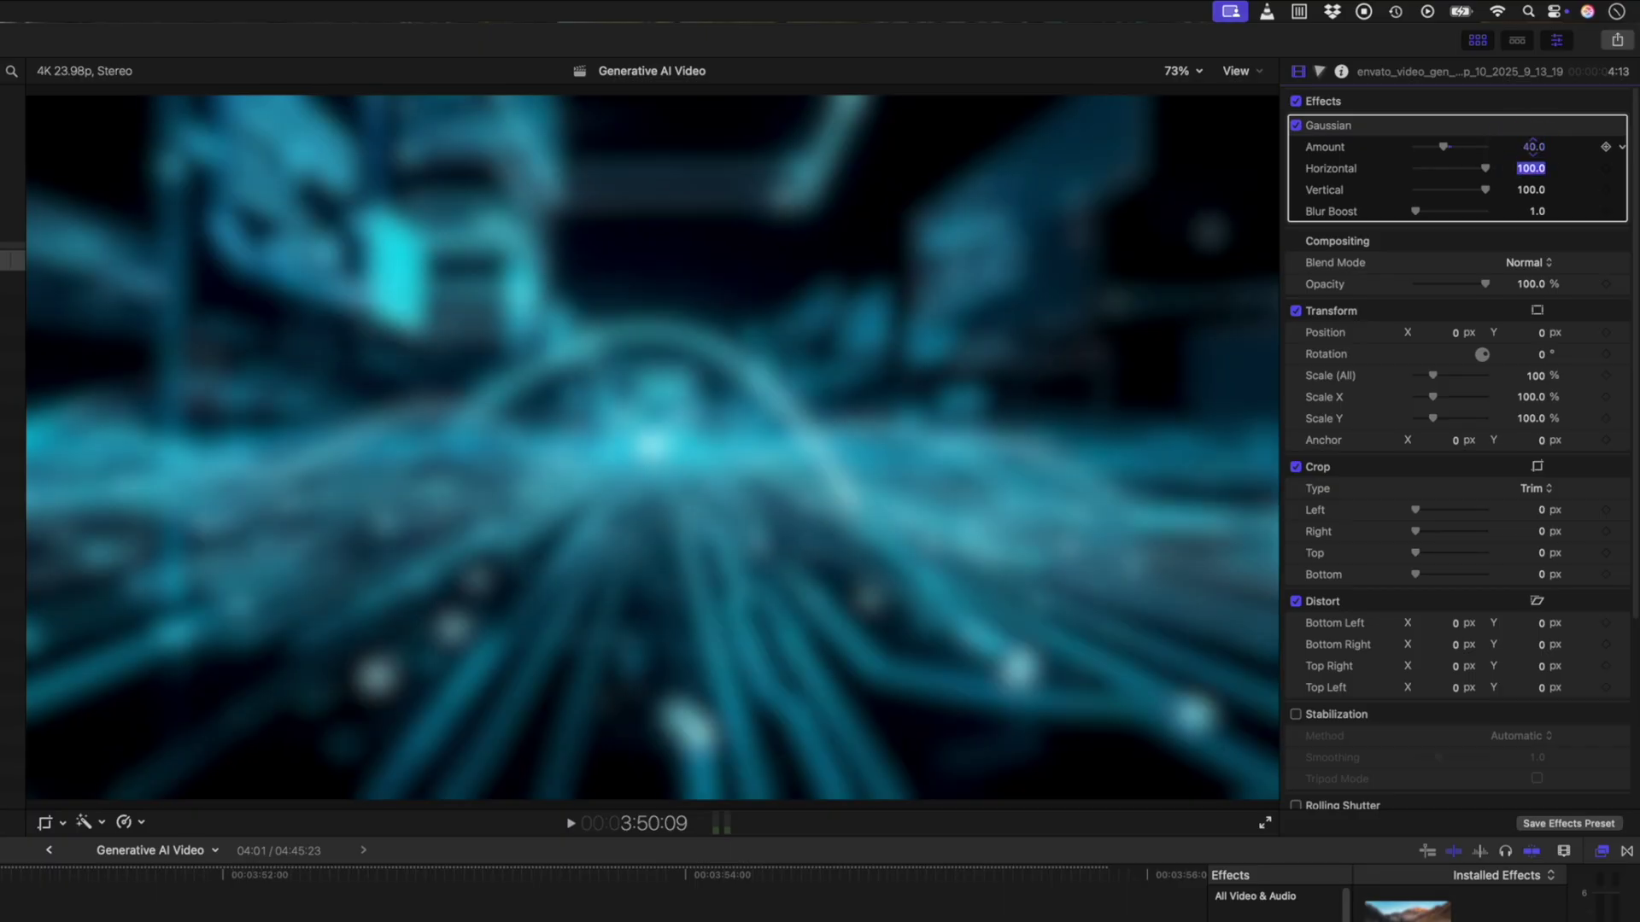
{"action": "type", "text": "40"}
{"action": "key", "text": "Tab"}
{"action": "type", "text": "40"}
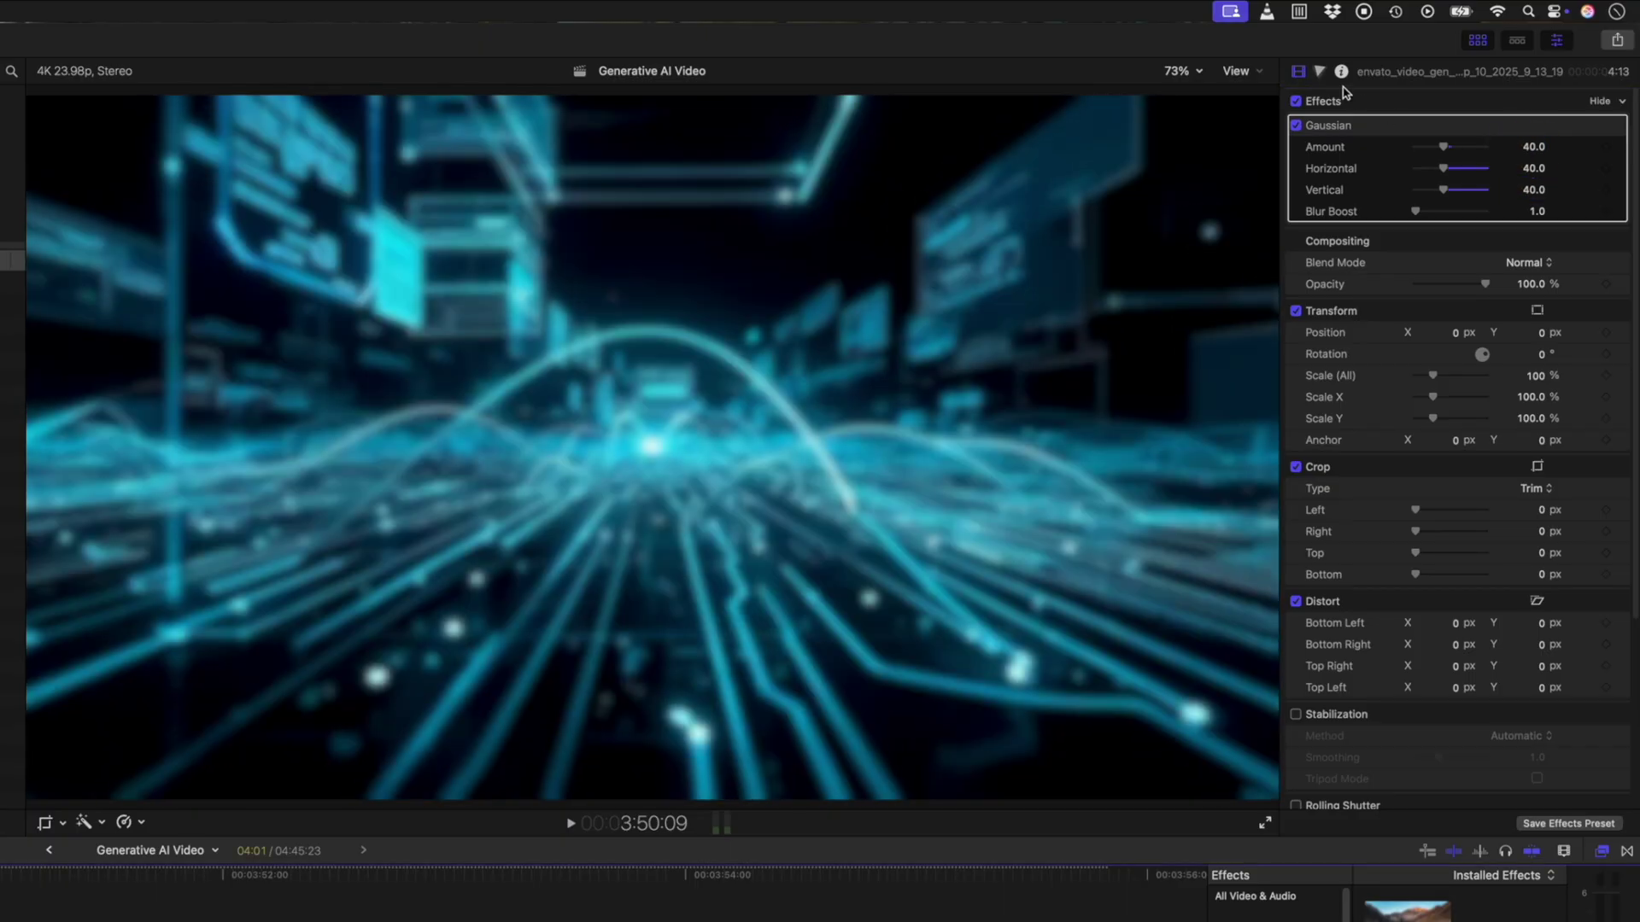
{"action": "left_click", "coordinate": [1319, 71]}
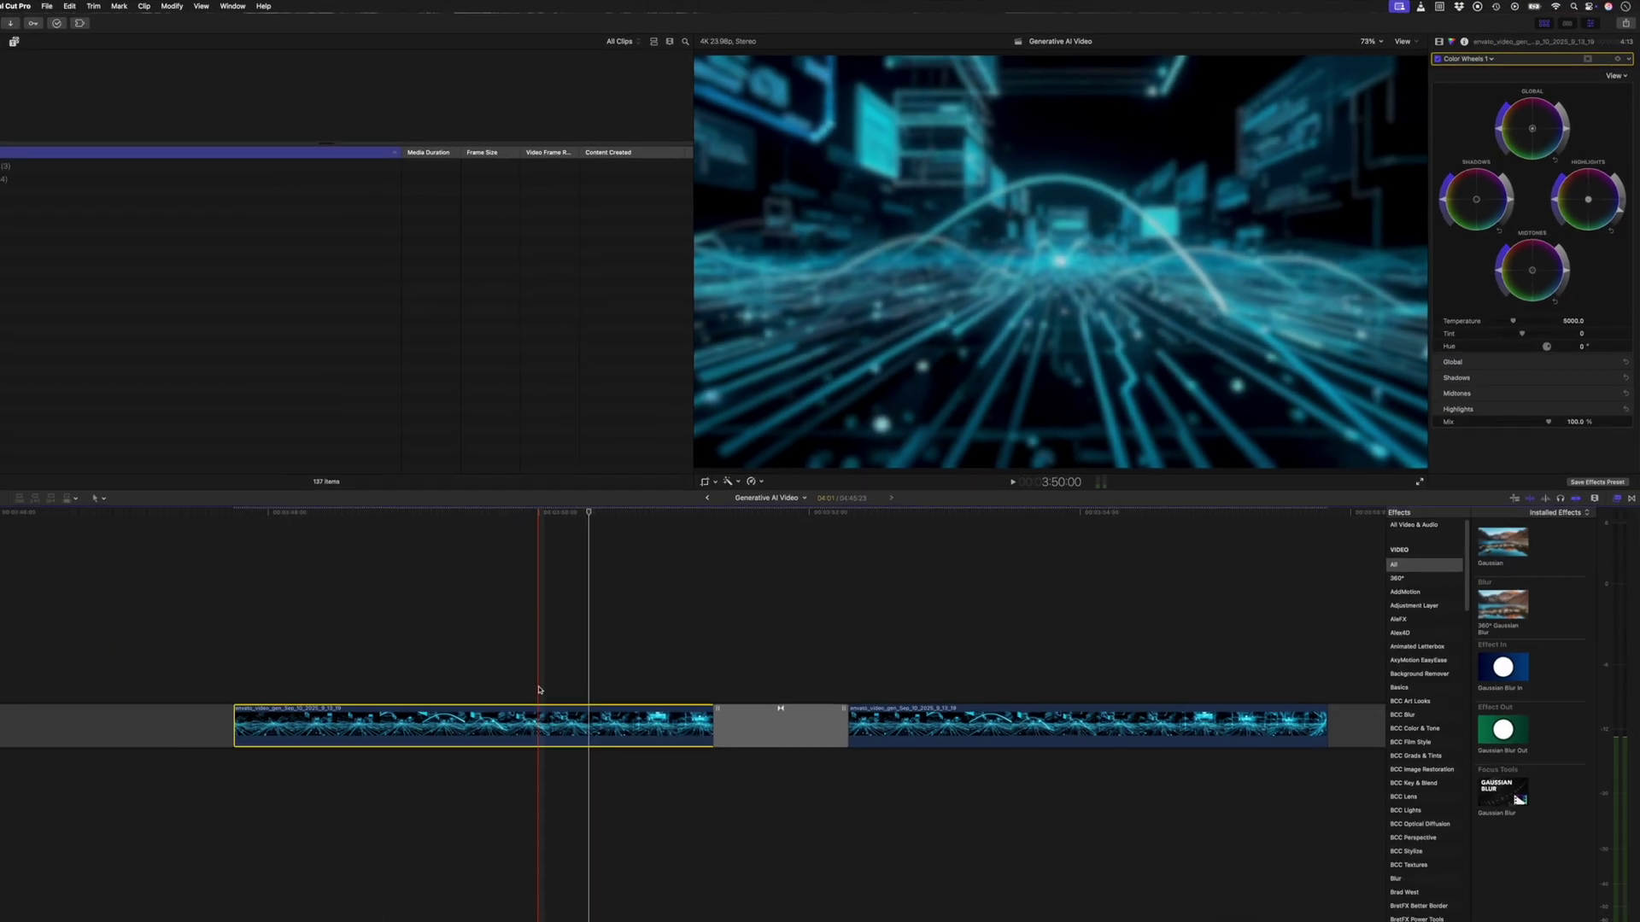
Paste the Gaussian and Color Wheels effects onto the second clip, then add a Basic Title at the start
{"action": "left_click", "coordinate": [995, 709]}
{"action": "key", "text": "super+shift+v"}
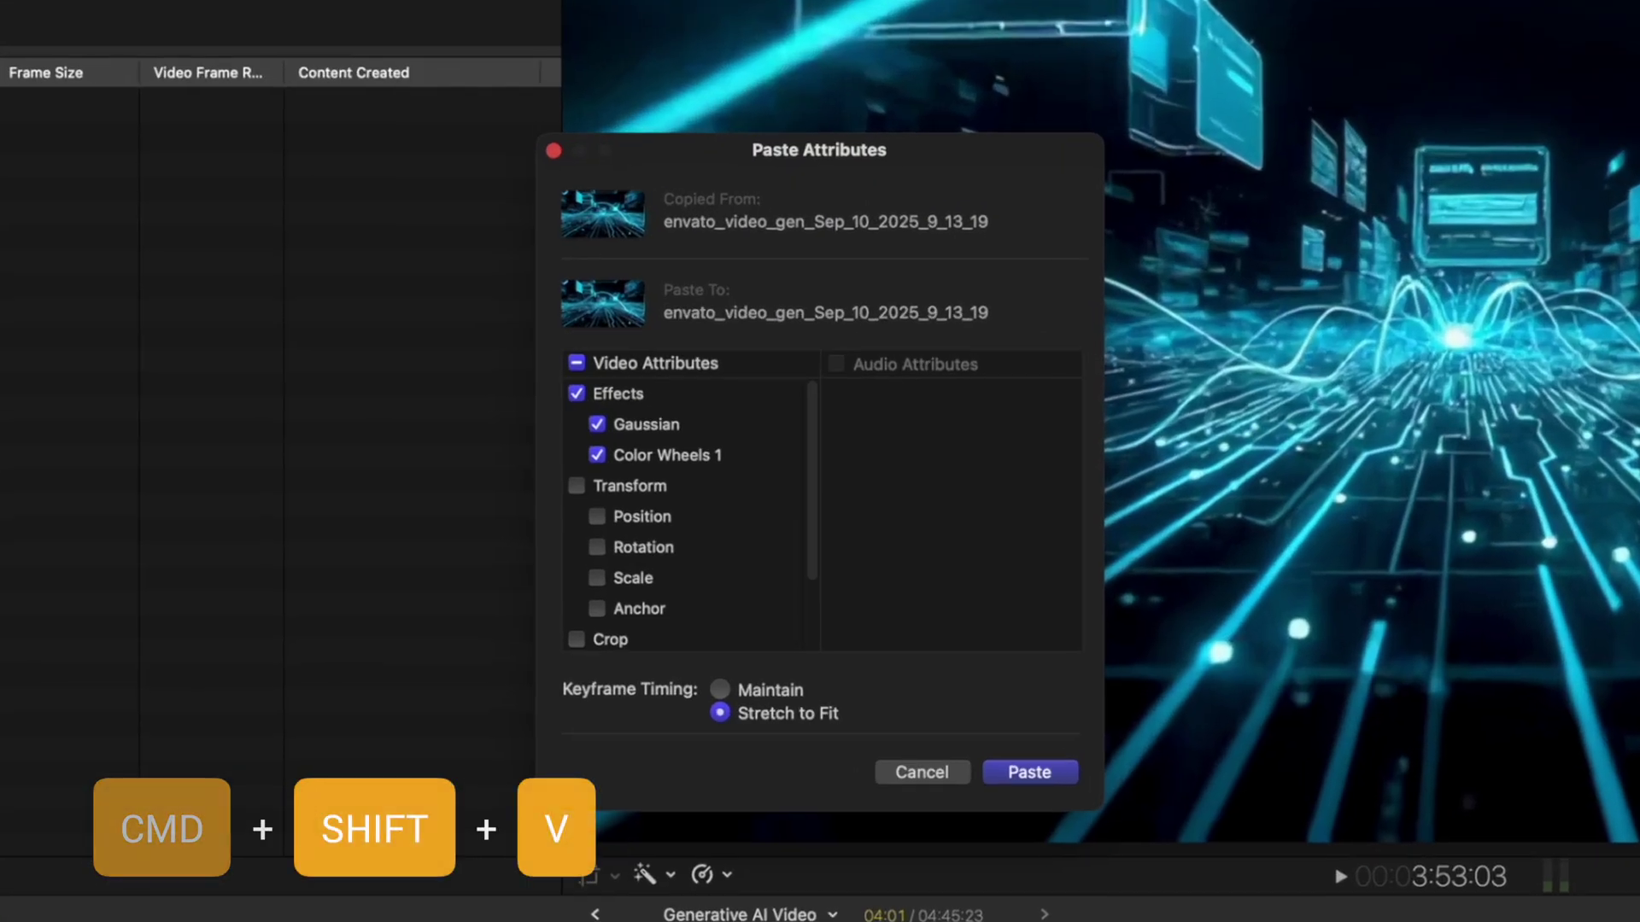
{"action": "left_click", "coordinate": [1028, 772]}
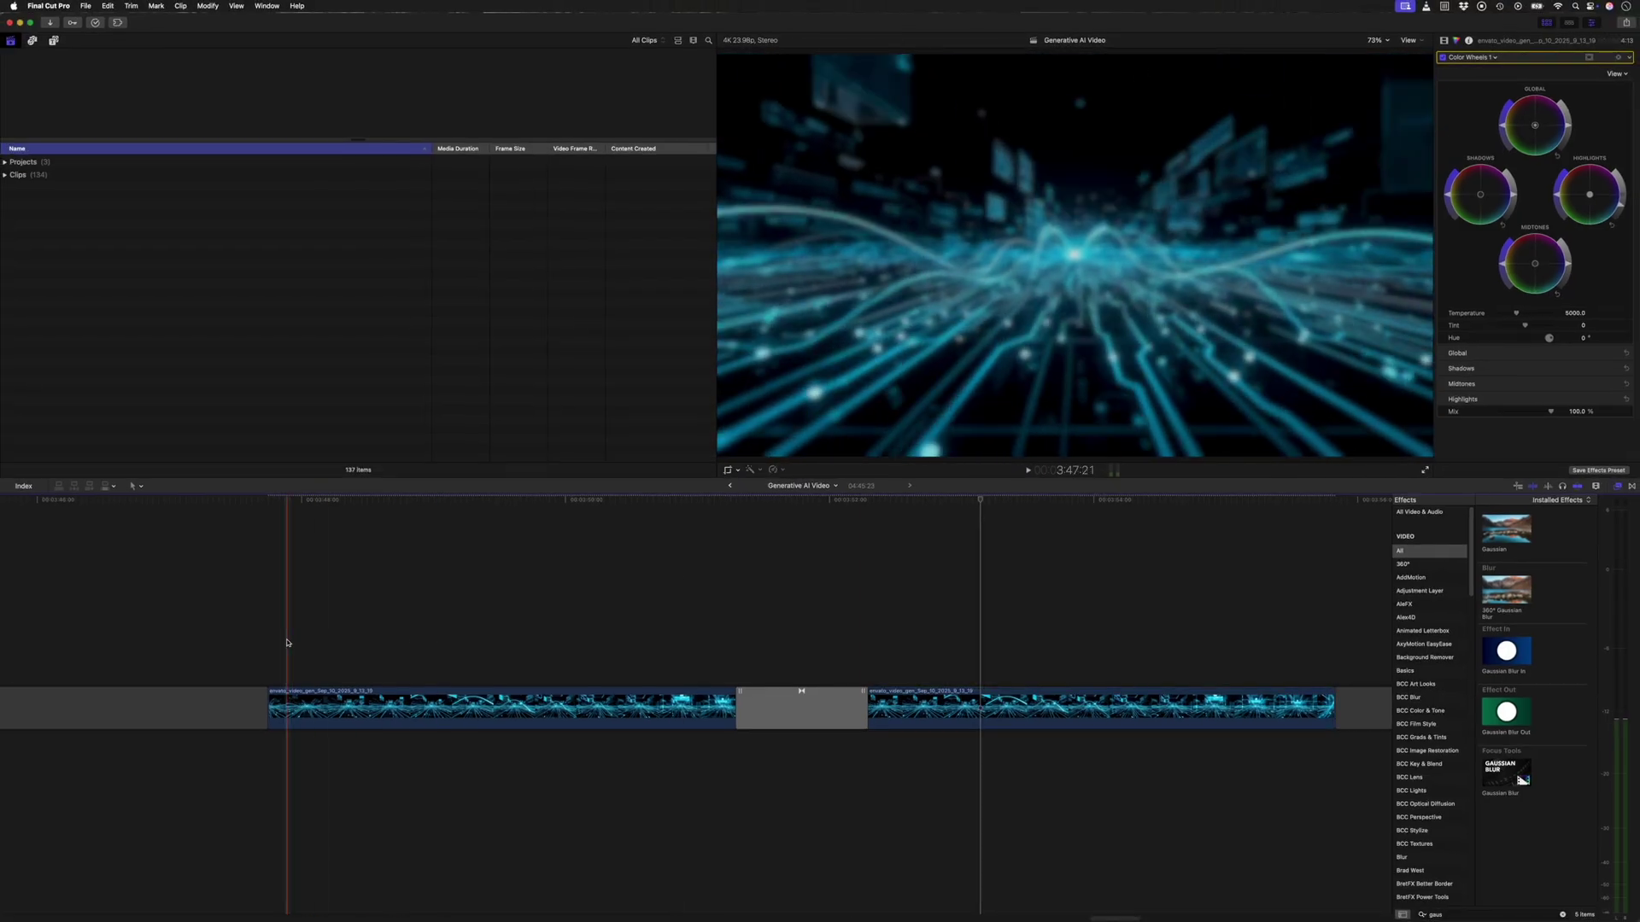
{"action": "left_click", "coordinate": [270, 641]}
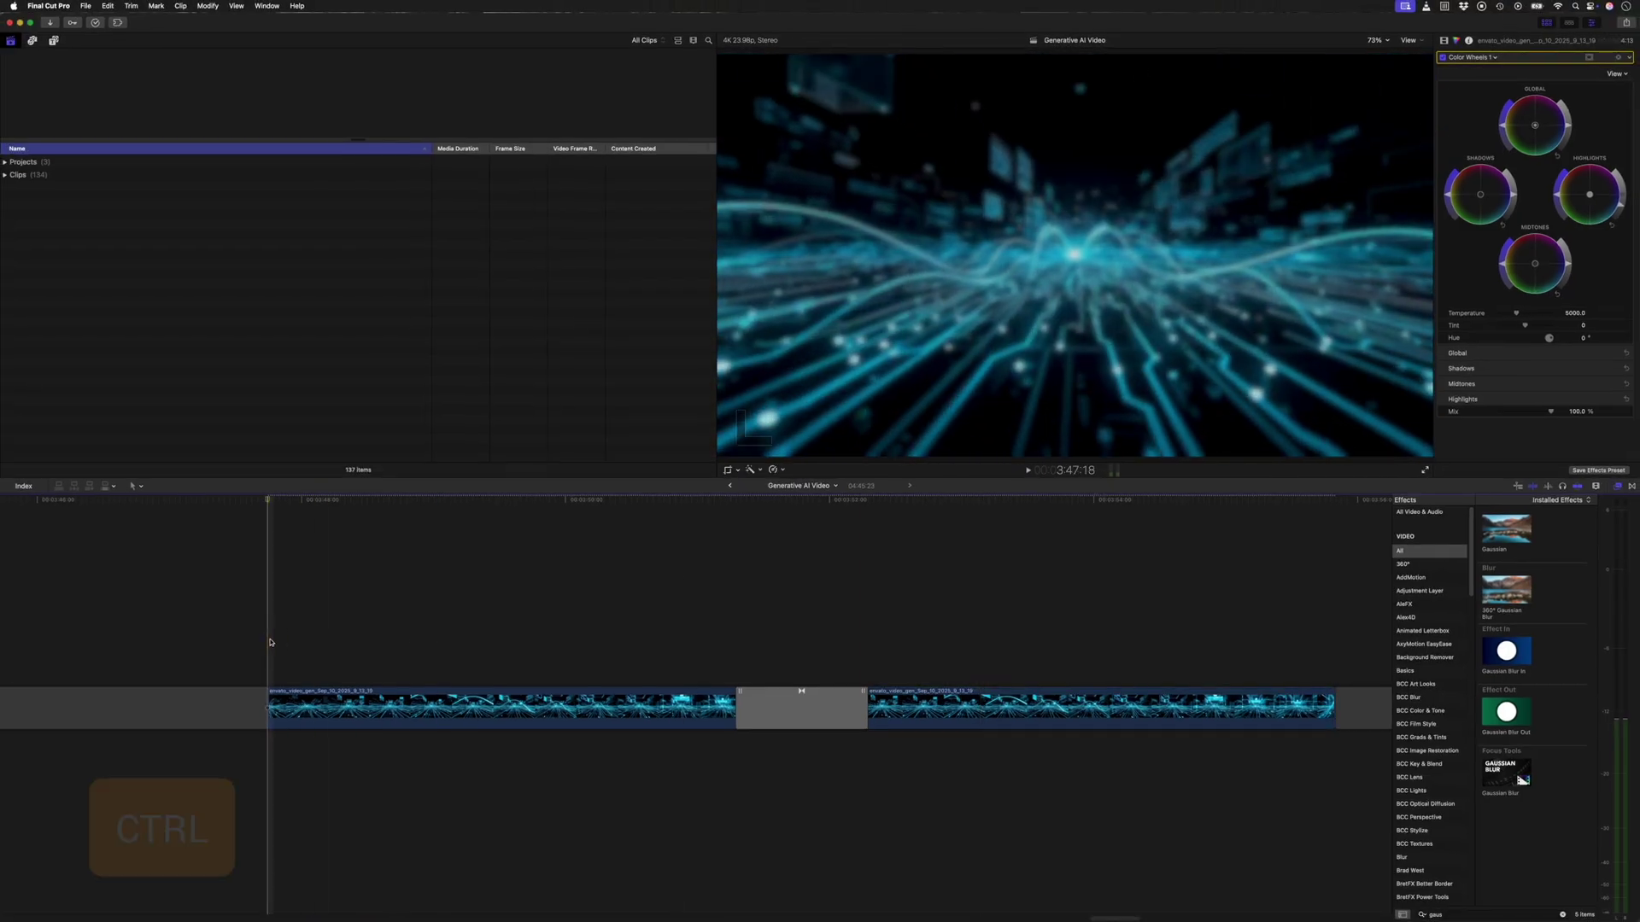
{"action": "key", "text": "ctrl+t"}
Change the title text to 'AI Basics', set it in Jura at size 128, and raise it slightly
{"action": "key", "text": "super+4"}
{"action": "double_click", "coordinate": [1475, 75]}
{"action": "type", "text": "AI Basics"}
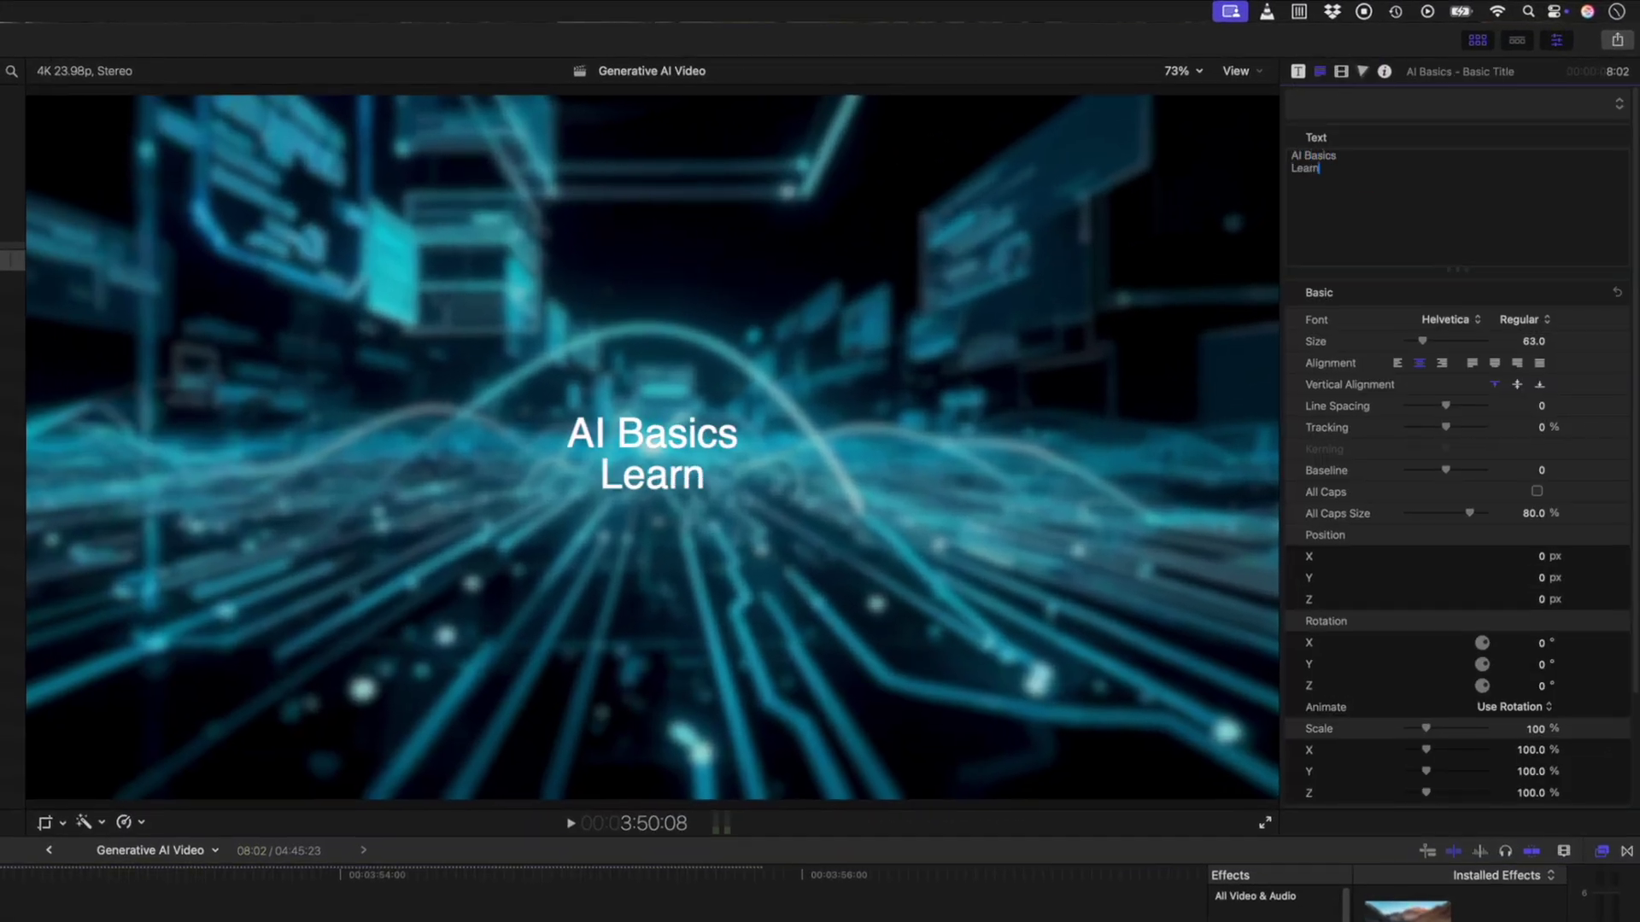
{"action": "key", "text": "super+a"}
{"action": "left_click", "coordinate": [1456, 320]}
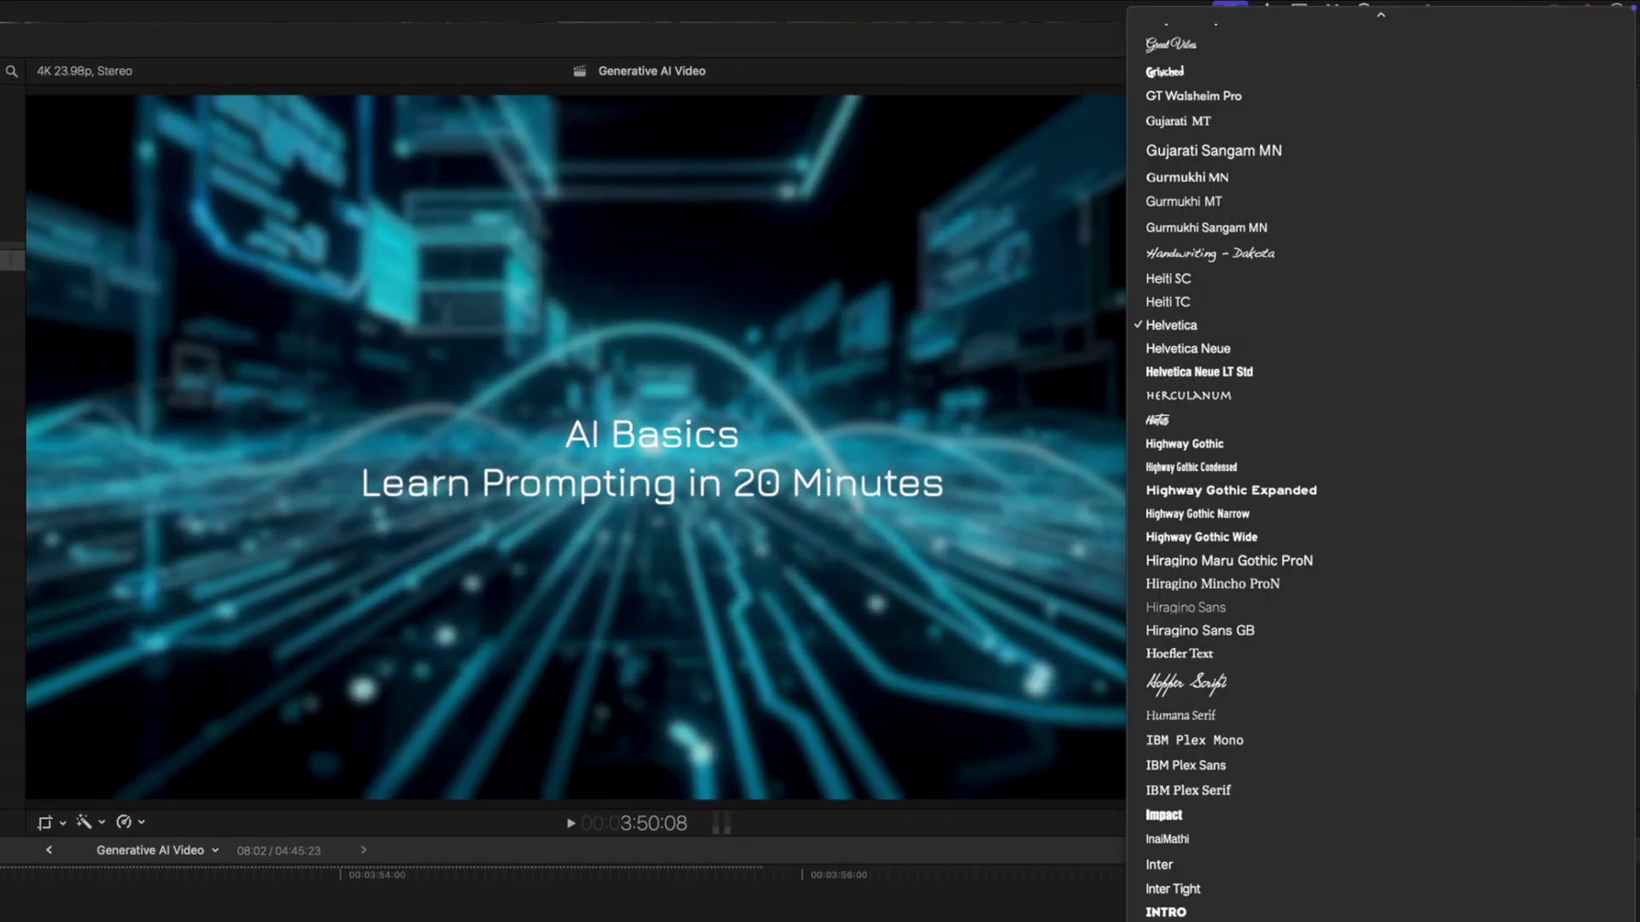
{"action": "left_click", "coordinate": [1452, 773]}
{"action": "left_click_drag", "start_coordinate": [1422, 340], "coordinate": [1435, 344]}
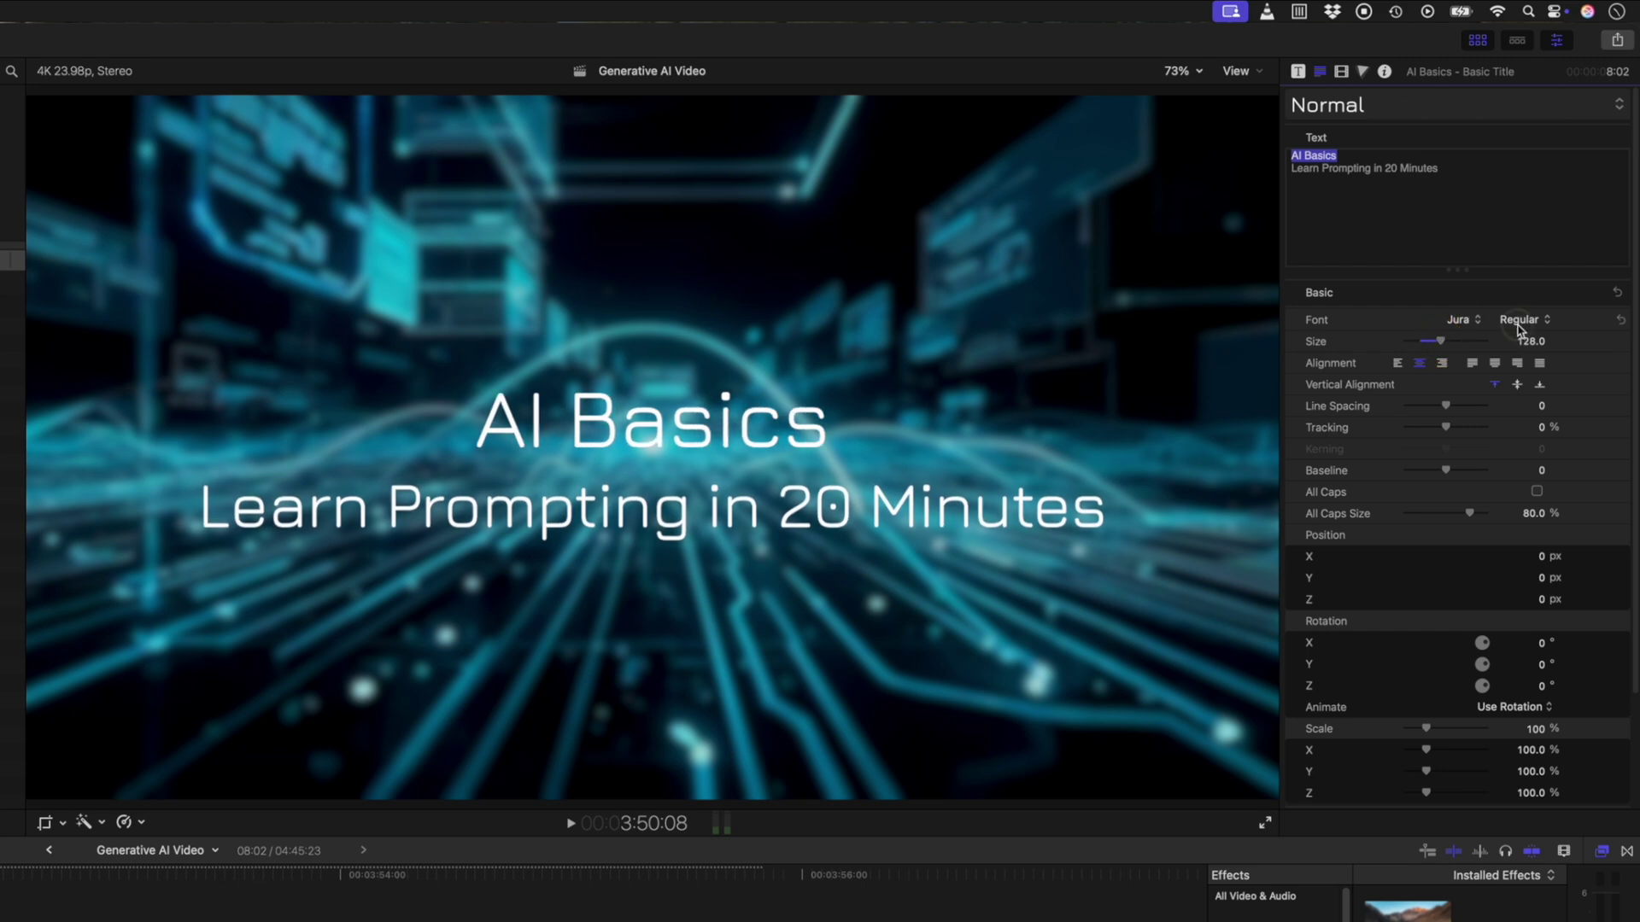
{"action": "left_click_drag", "start_coordinate": [856, 455], "coordinate": [788, 431]}
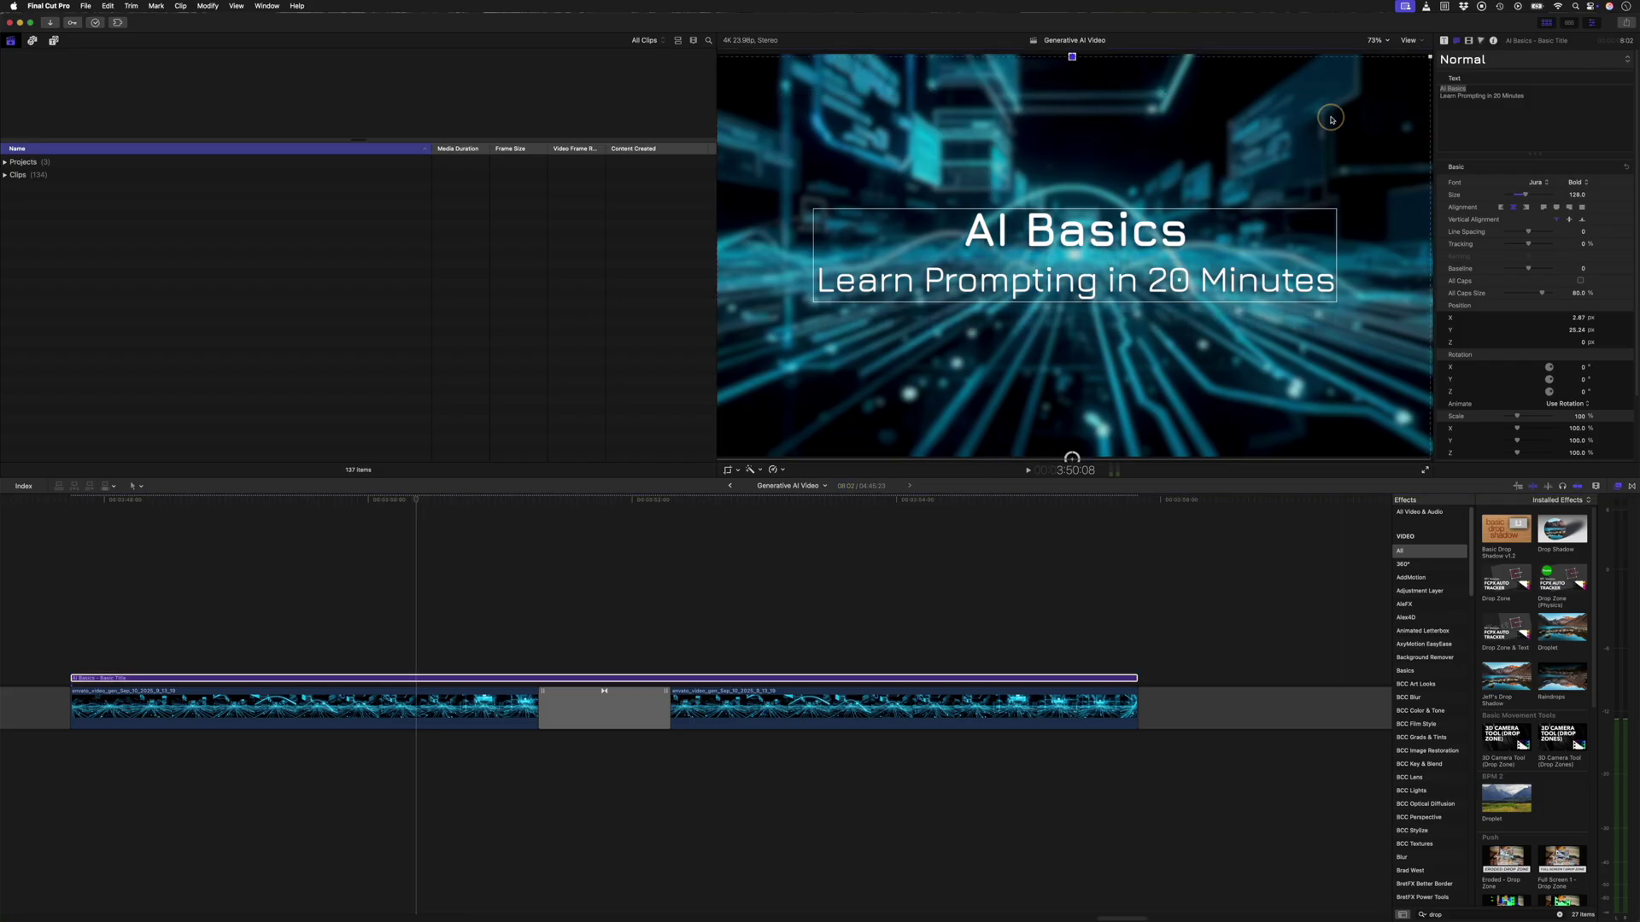
Show the title's video settings and browse the BW - ProAnimate effects with the title clip selected
{"action": "left_click", "coordinate": [1471, 40]}
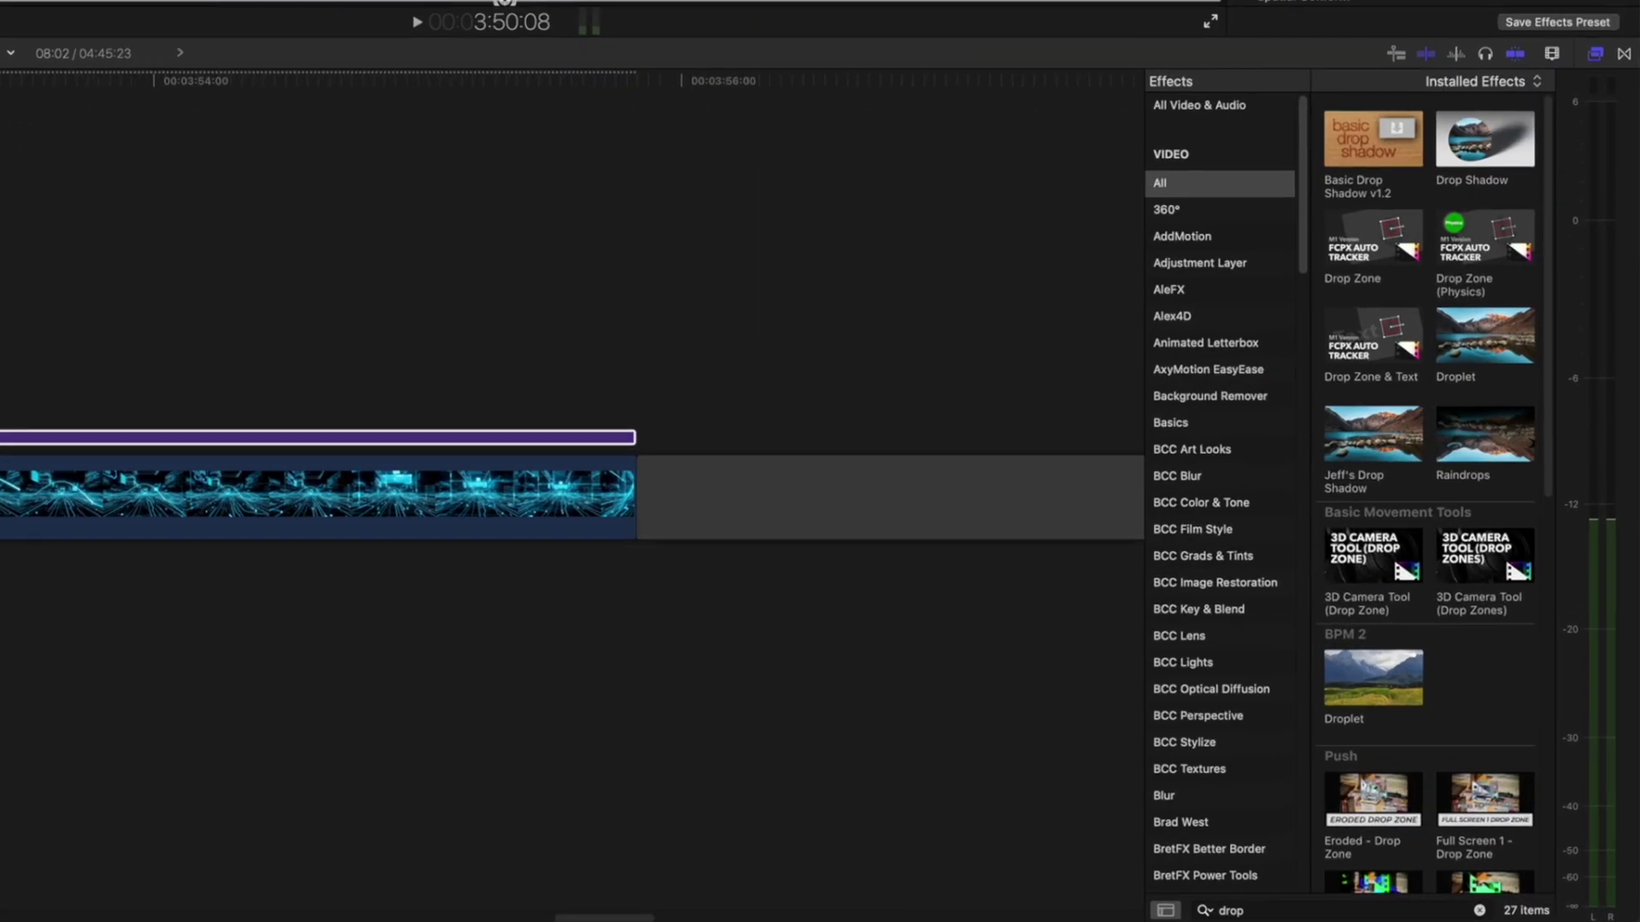
{"action": "left_click", "coordinate": [1214, 752]}
{"action": "left_click", "coordinate": [1479, 910]}
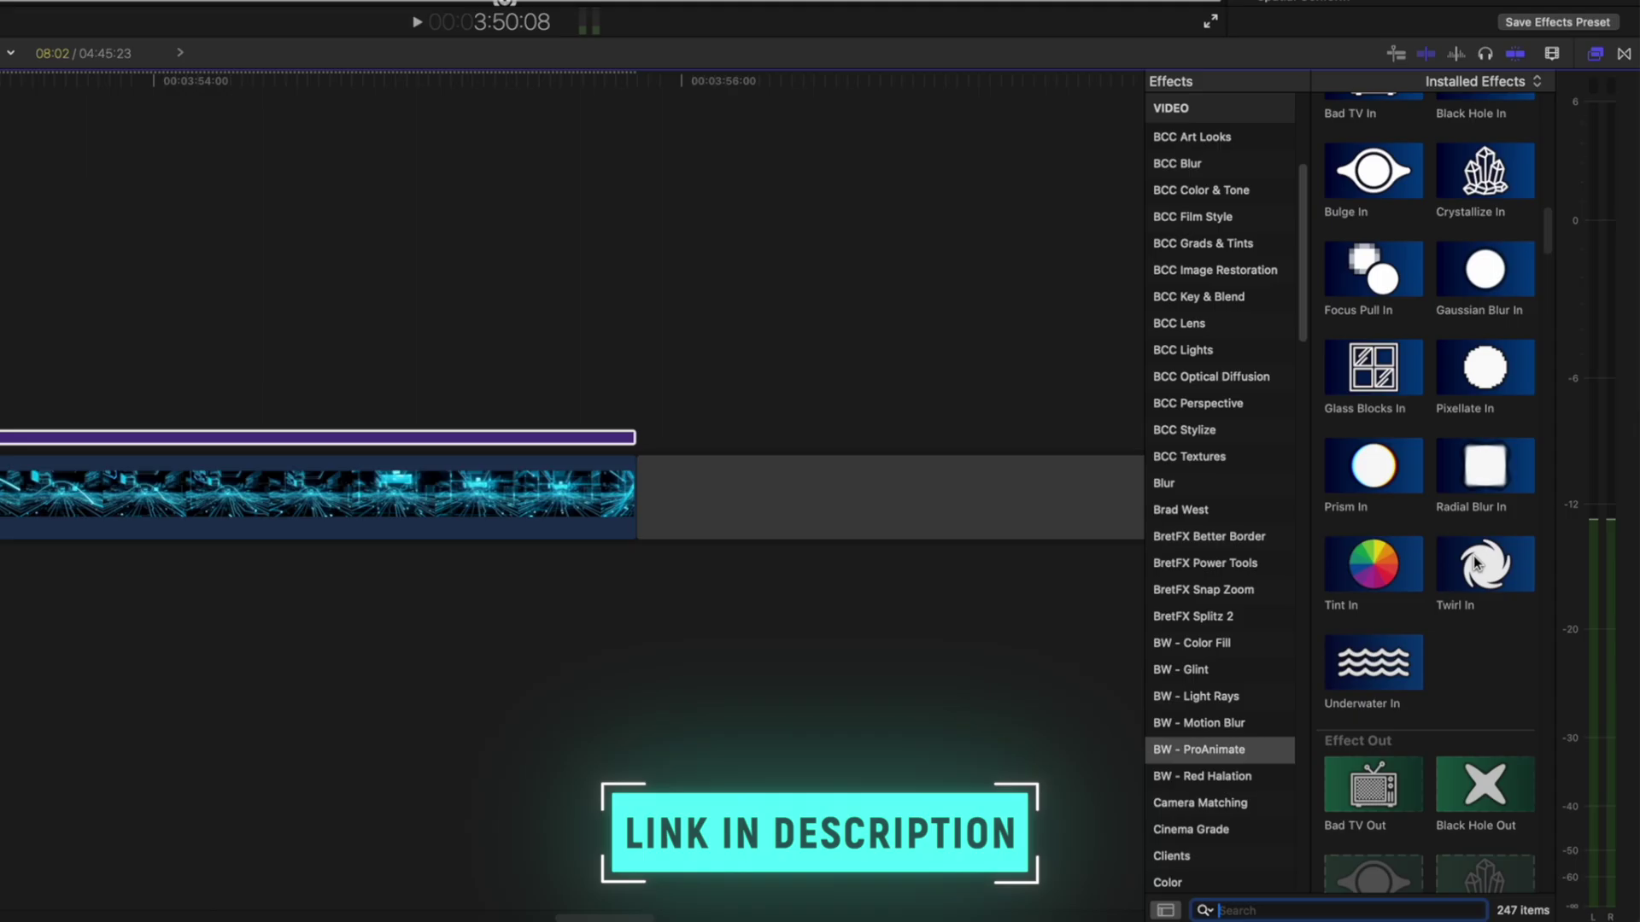
{"action": "scroll", "coordinate": [1473, 555], "scroll_direction": "down", "scroll_amount": 5}
{"action": "left_click", "coordinate": [98, 437]}
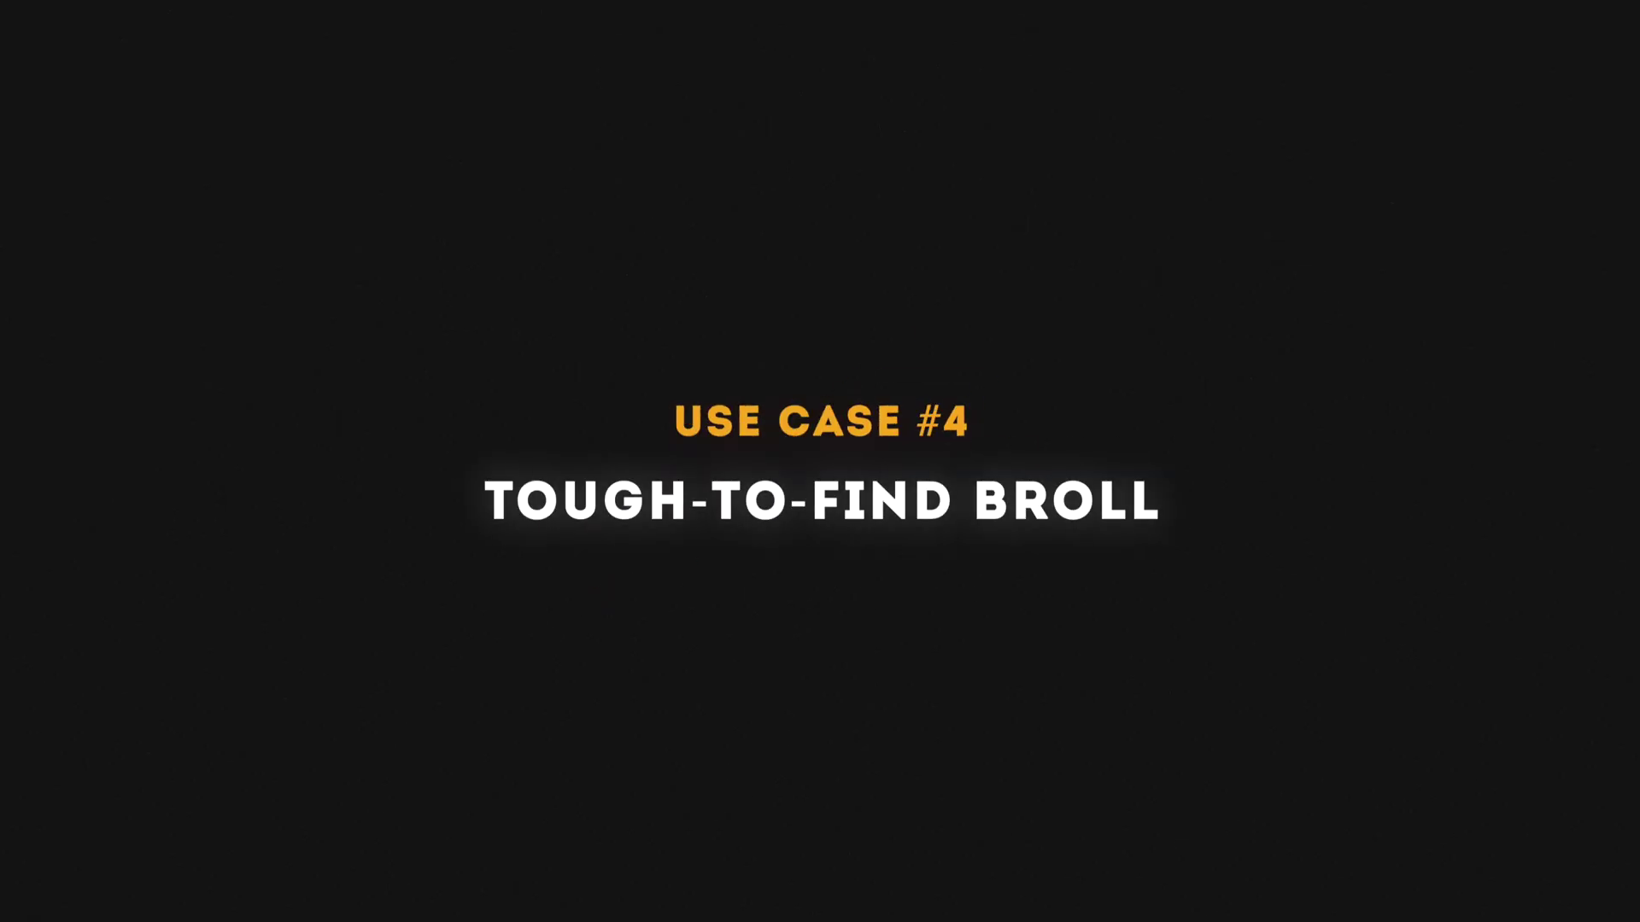
{"action": "type", "text": "ig"}
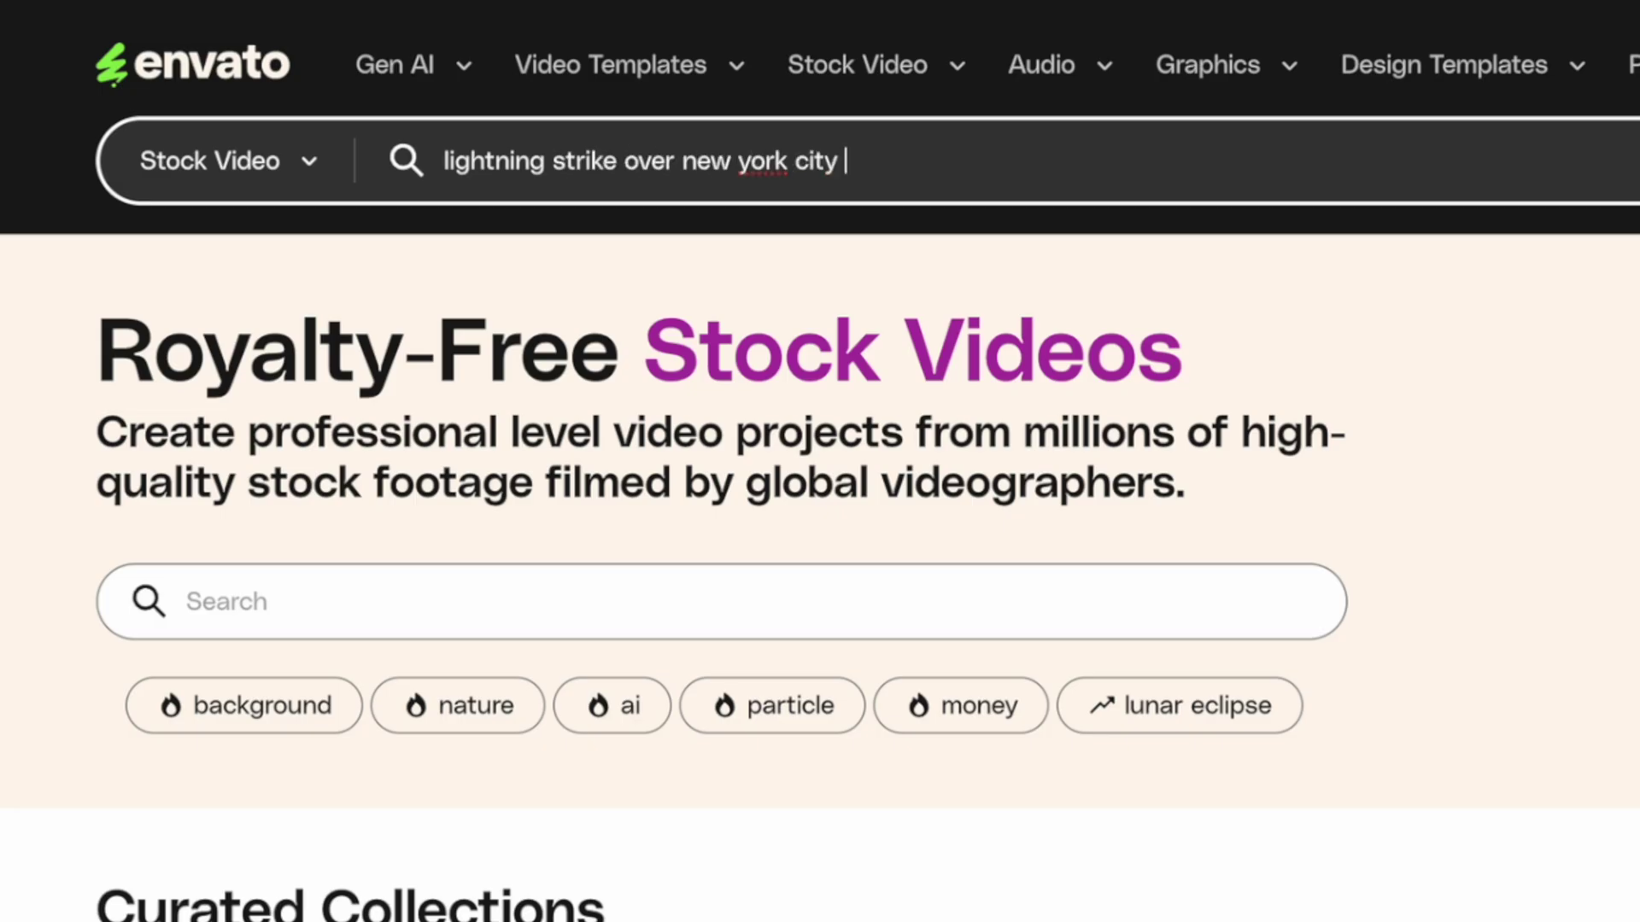
Search Envato stock video for 'lightning strike over new york city at night' and preview the results
{"action": "type", "text": "ht"}
{"action": "key", "text": "Return"}
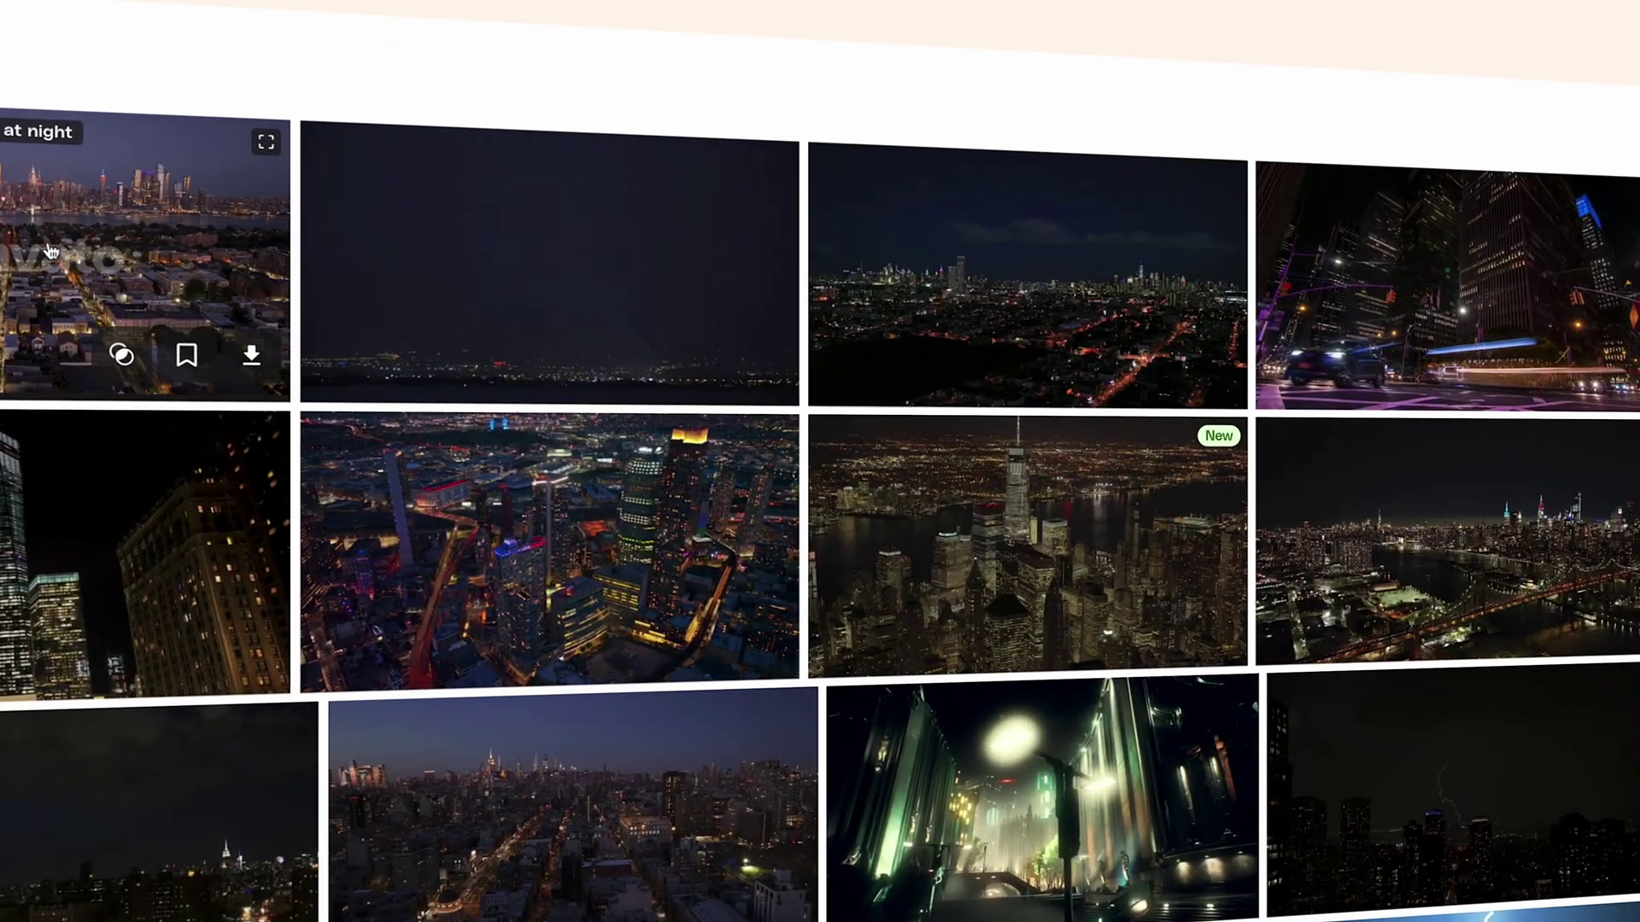
{"action": "mouse_move", "coordinate": [1014, 372]}
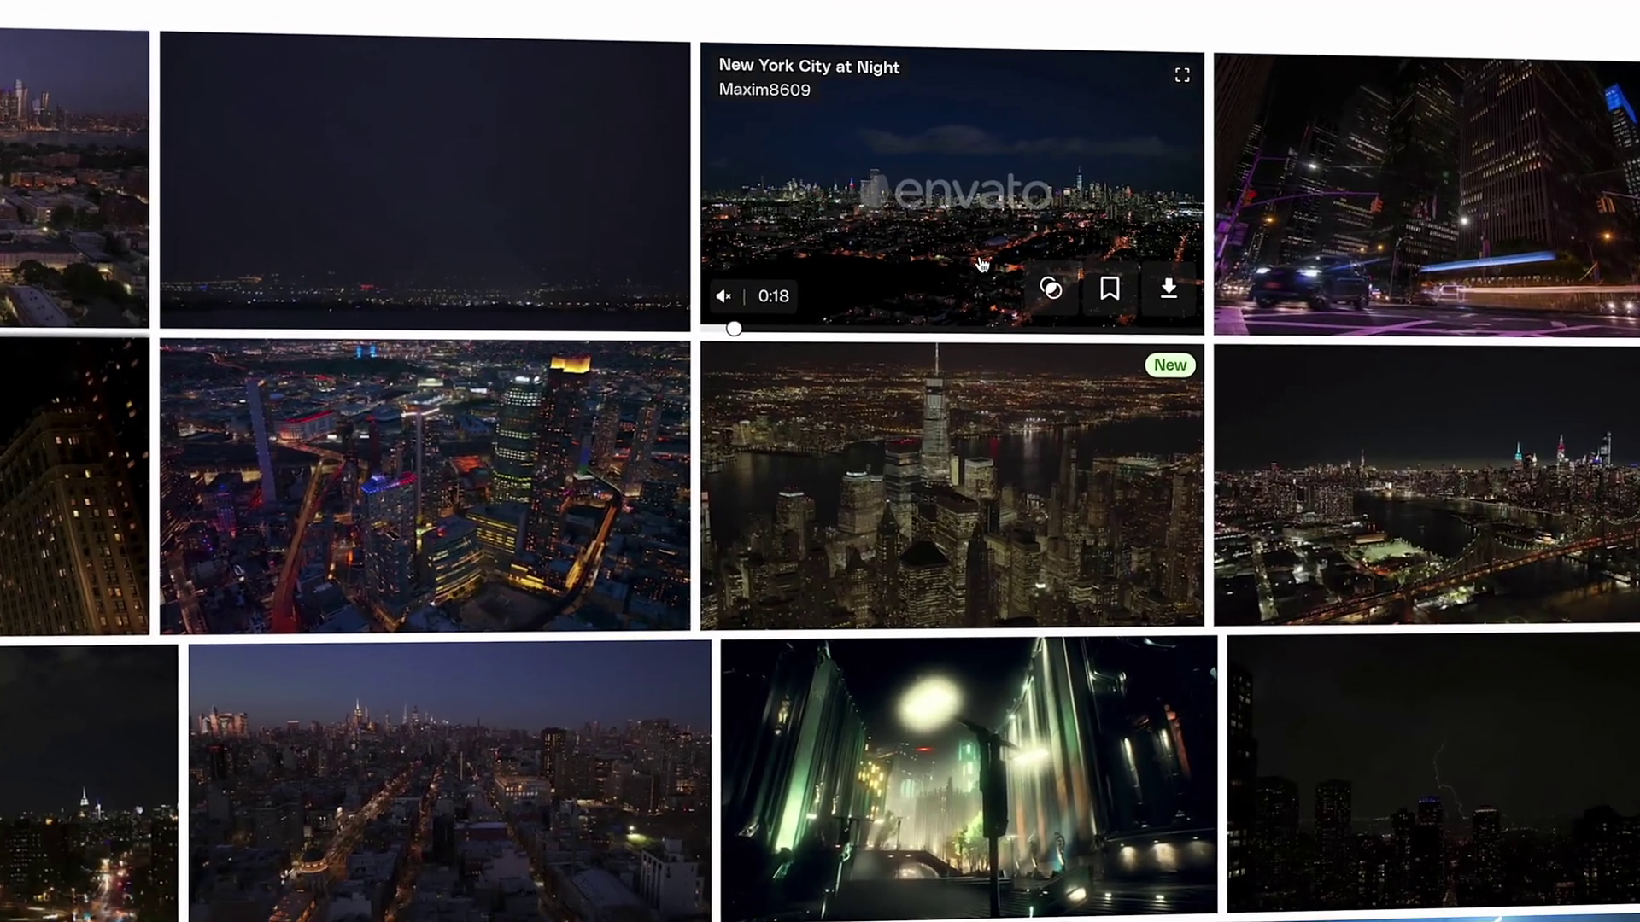
{"action": "mouse_move", "coordinate": [1484, 528]}
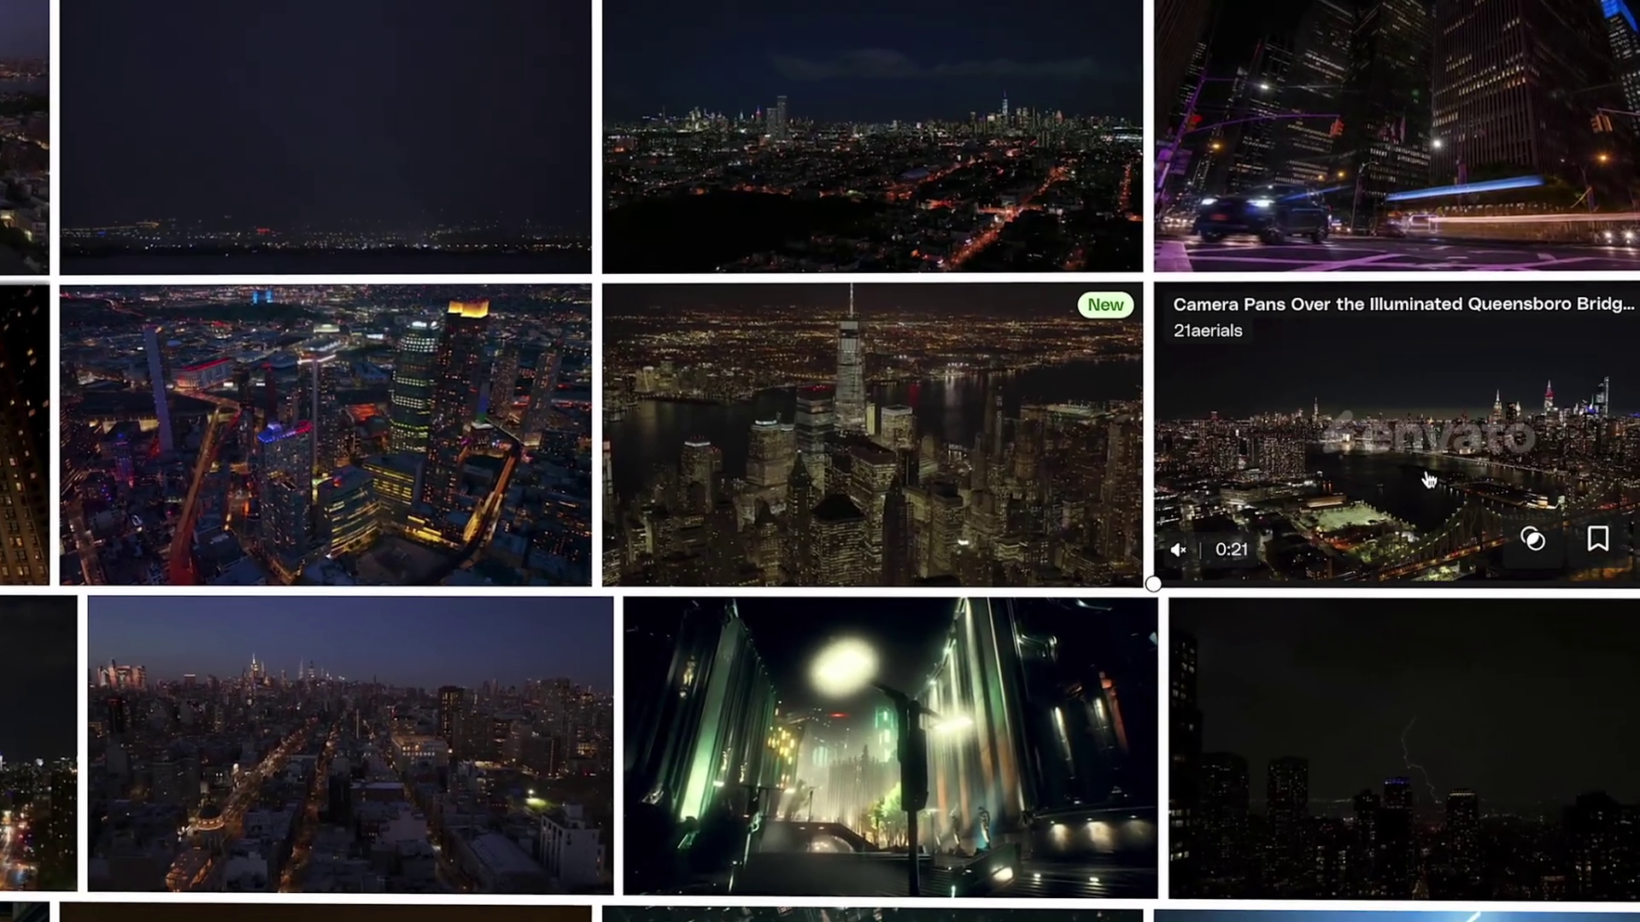